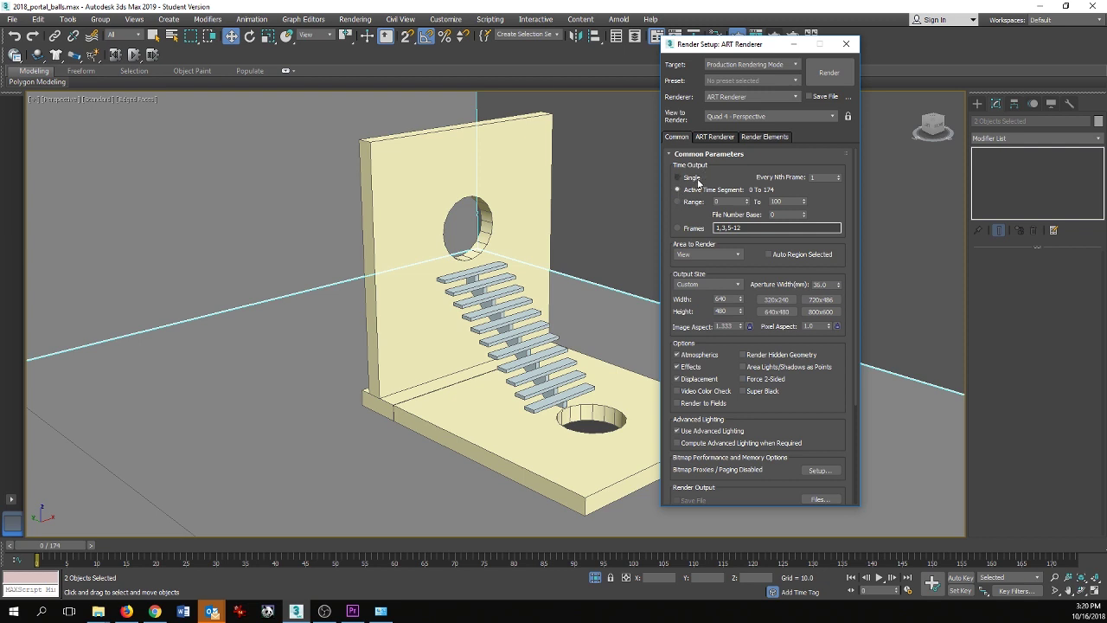
# Try the Single and Range time output options, then return to Active Time Segment
pyautogui.click(689, 177)
pyautogui.click(695, 190)
pyautogui.click(678, 202)
pyautogui.click(677, 190)
# Try the HDTV (video) output size preset, then return the output size to Custom
pyautogui.moveTo(767, 262); pyautogui.dragTo(768, 185)
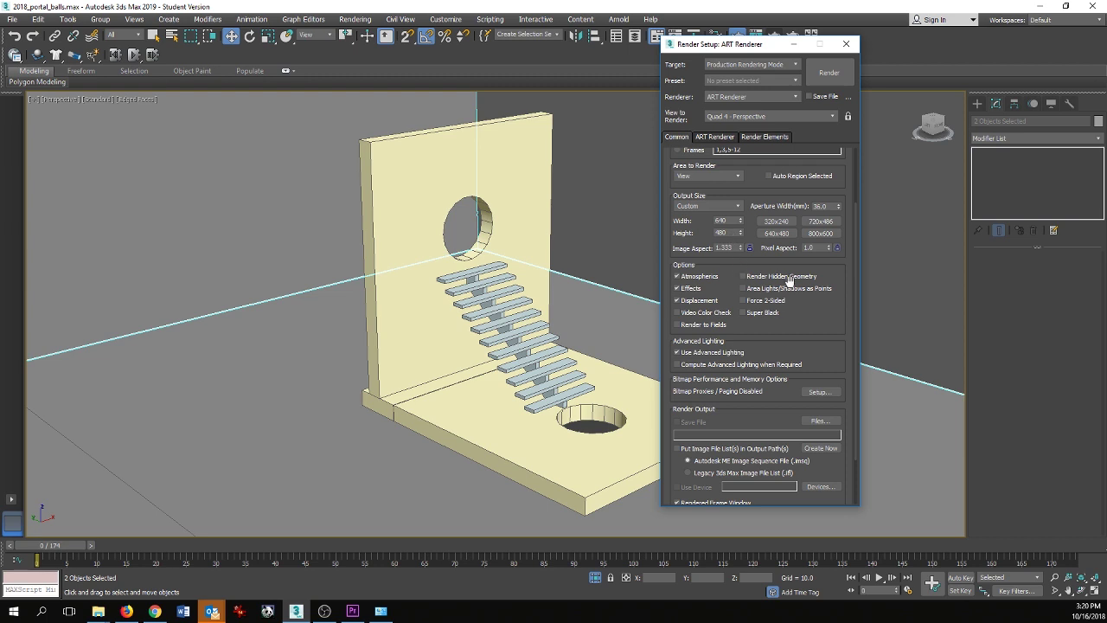
pyautogui.click(738, 205)
pyautogui.click(731, 349)
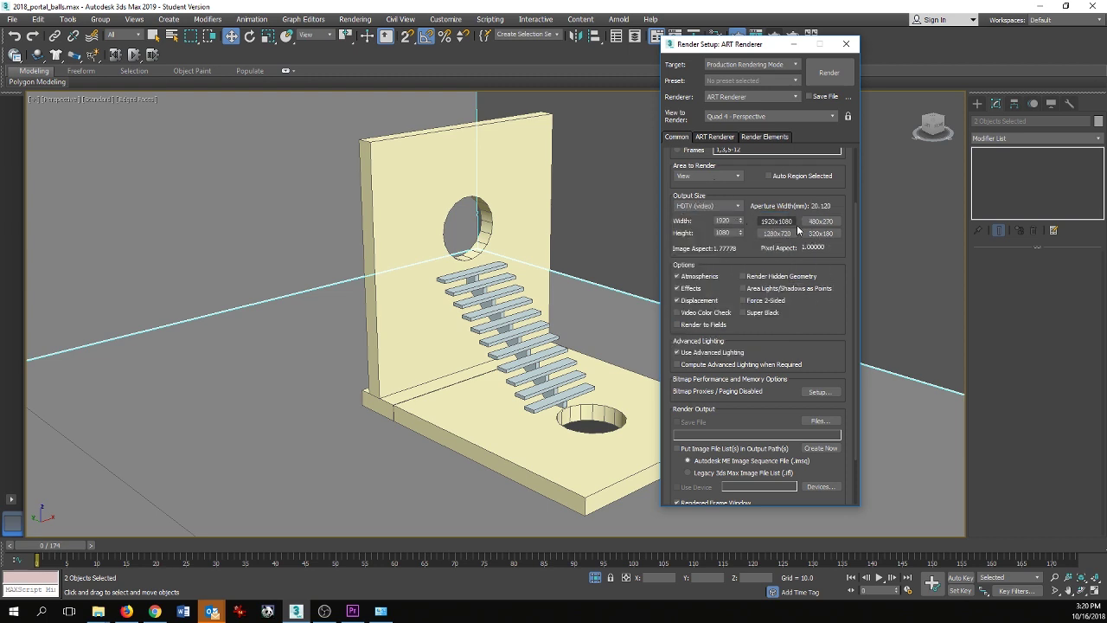
pyautogui.click(738, 205)
pyautogui.click(692, 216)
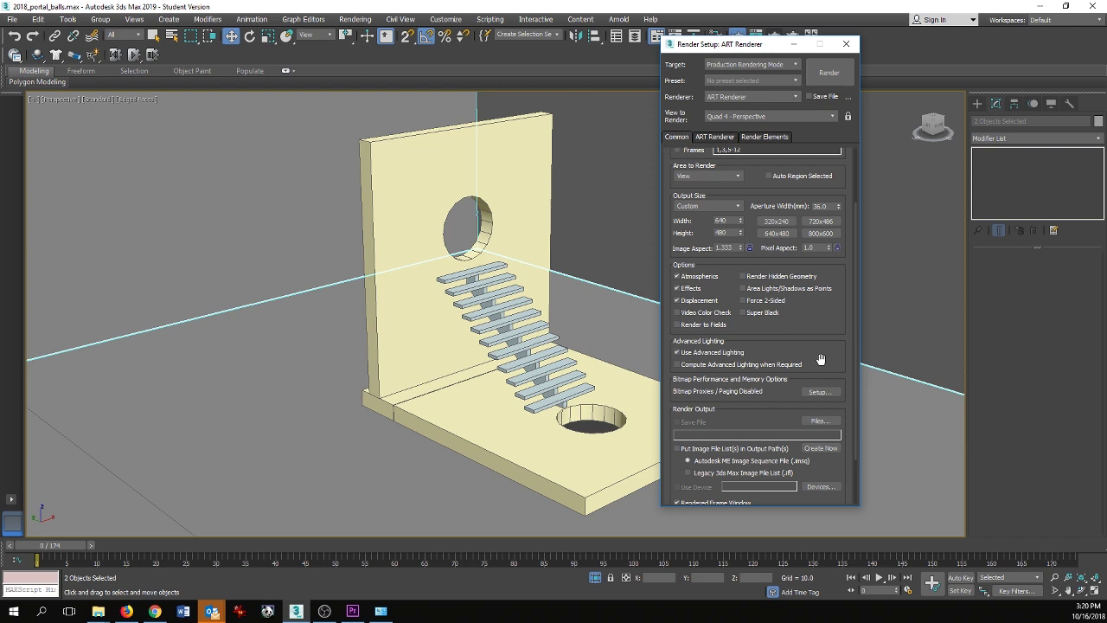
# Choose to save the render output to a file, creating and opening a rendered_frames folder inside renderoutput
pyautogui.scroll(-3, 820, 364)
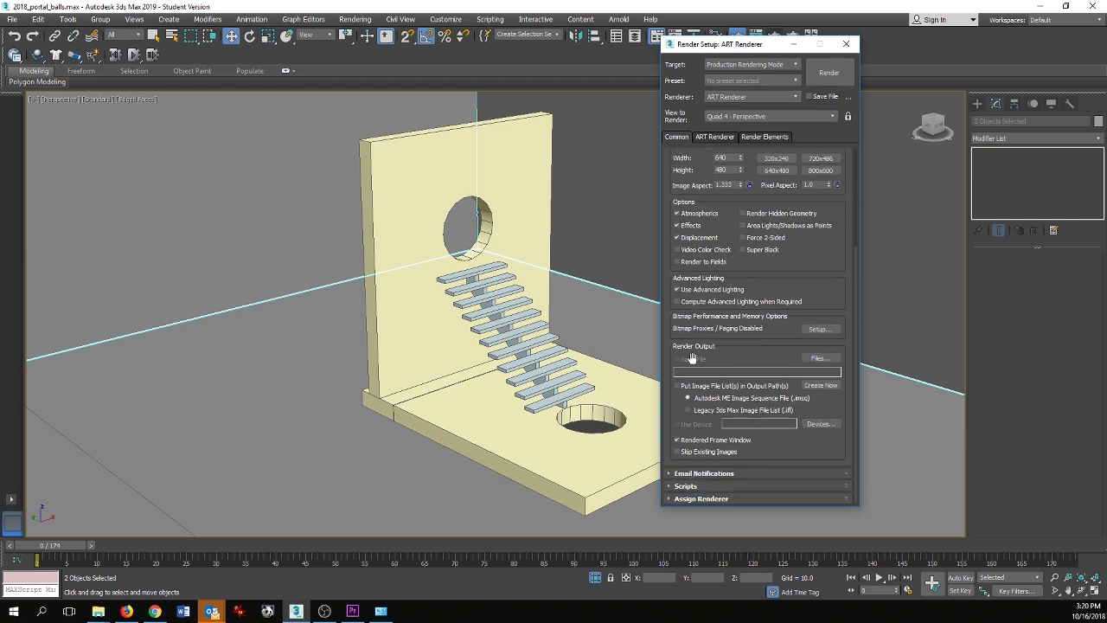
pyautogui.click(821, 357)
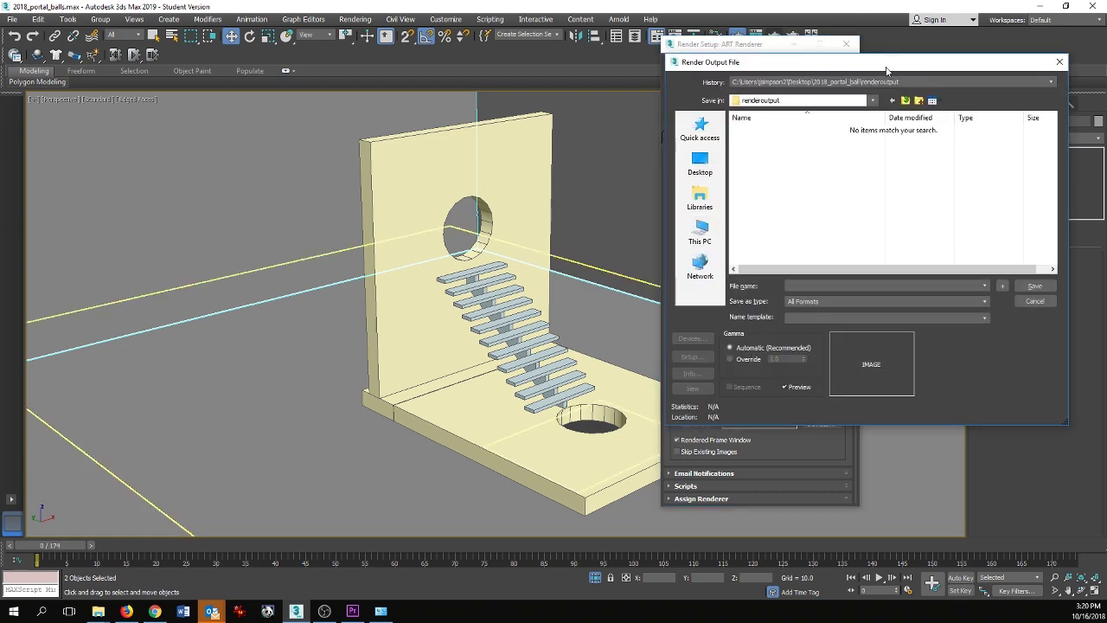
pyautogui.moveTo(887, 70); pyautogui.dragTo(780, 73)
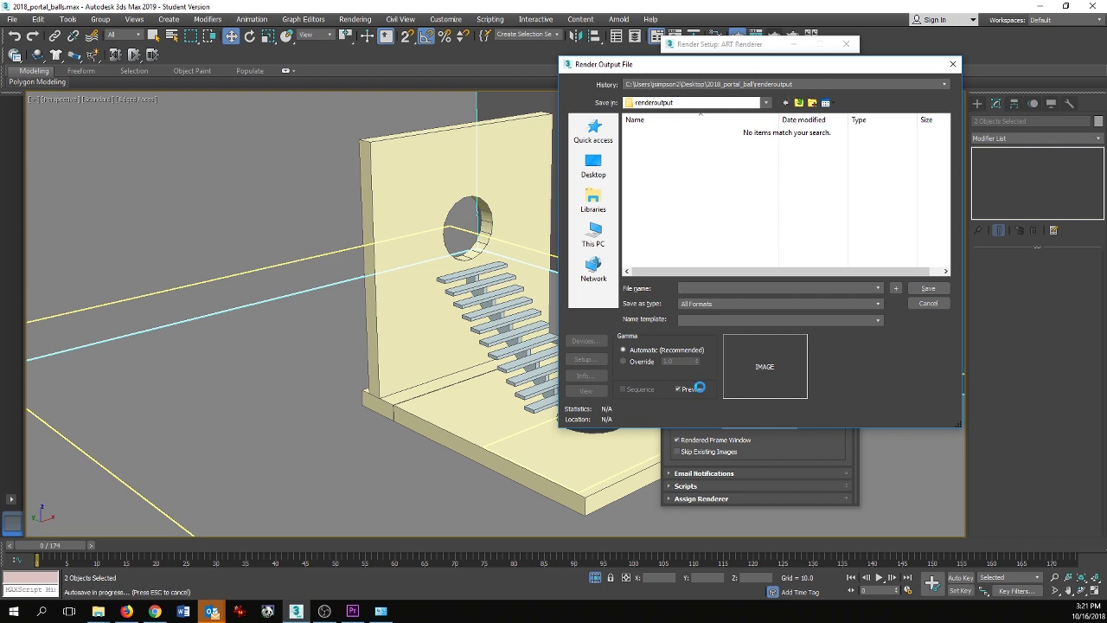
pyautogui.click(812, 103)
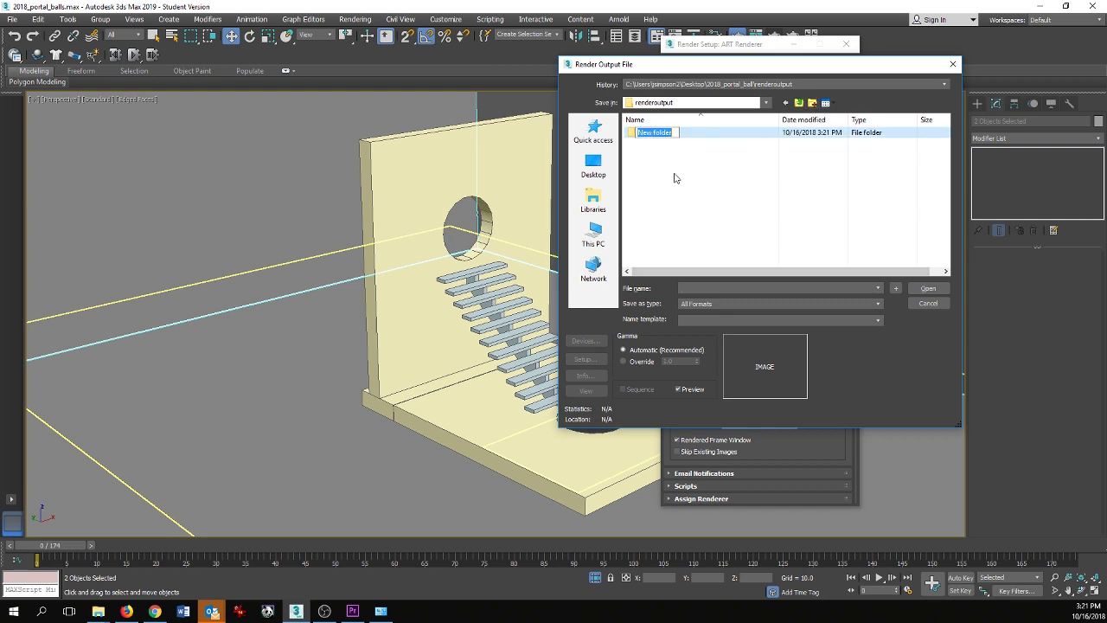
pyautogui.write('rendered_frames')
pyautogui.press('Return')
pyautogui.doubleClick(668, 133)
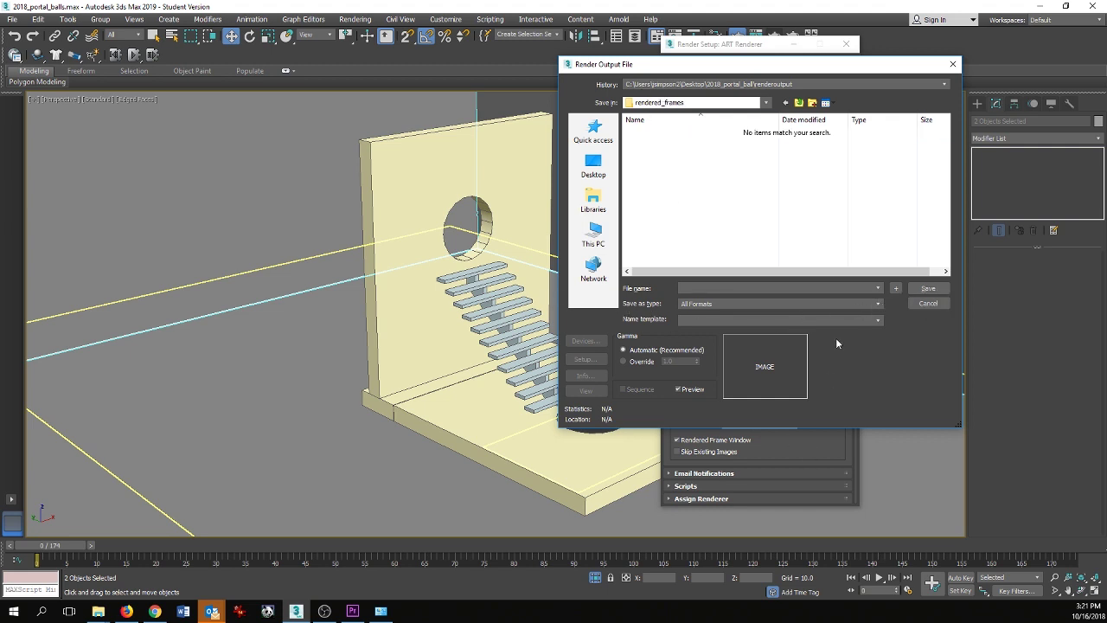
# Save the render output as a JPEG sequence named stairs_, accepting the image settings at quality 100
pyautogui.click(879, 308)
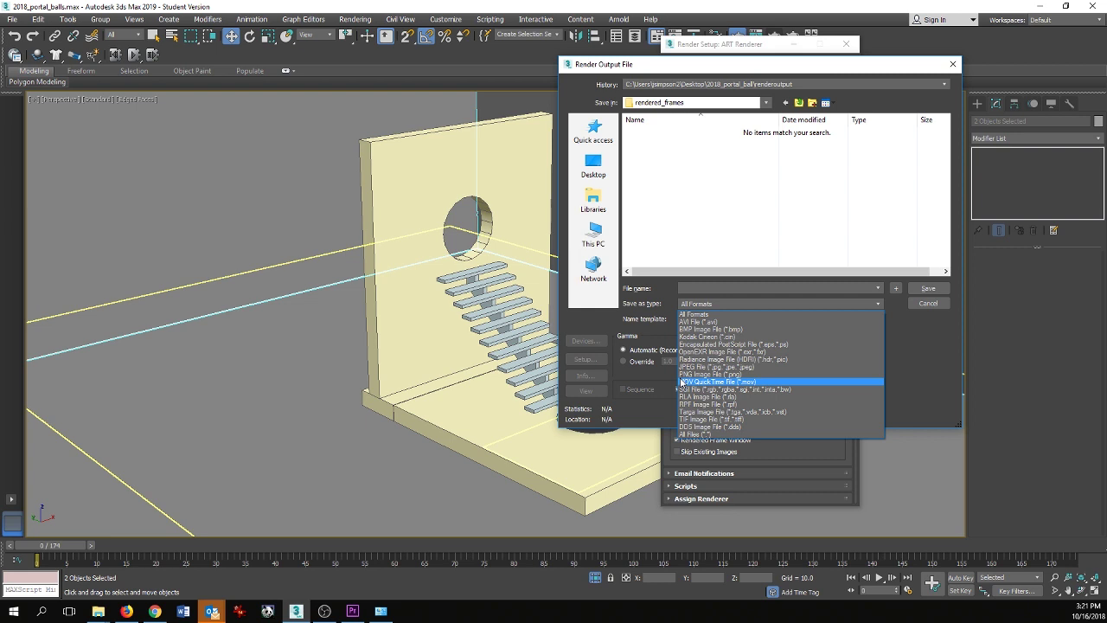
pyautogui.click(705, 368)
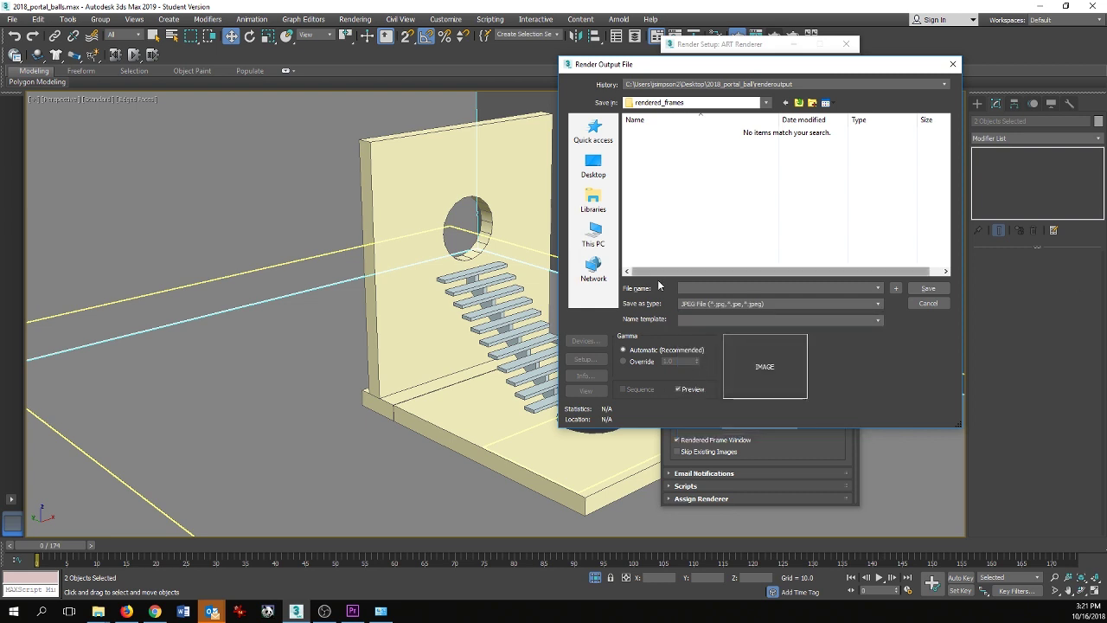
pyautogui.click(720, 286)
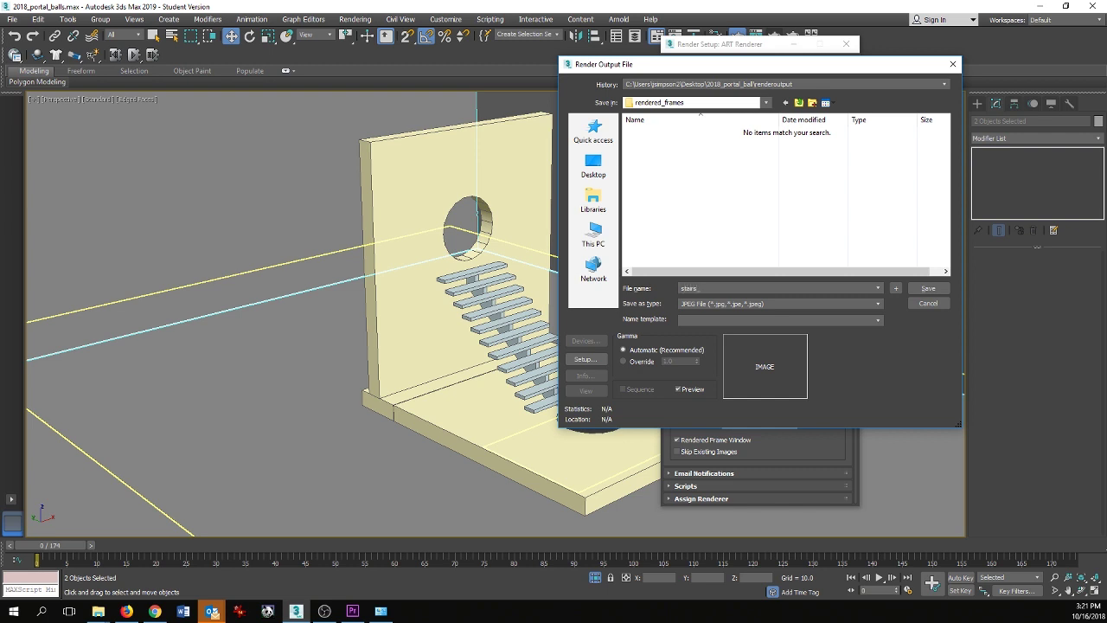
pyautogui.write('_')
pyautogui.click(928, 289)
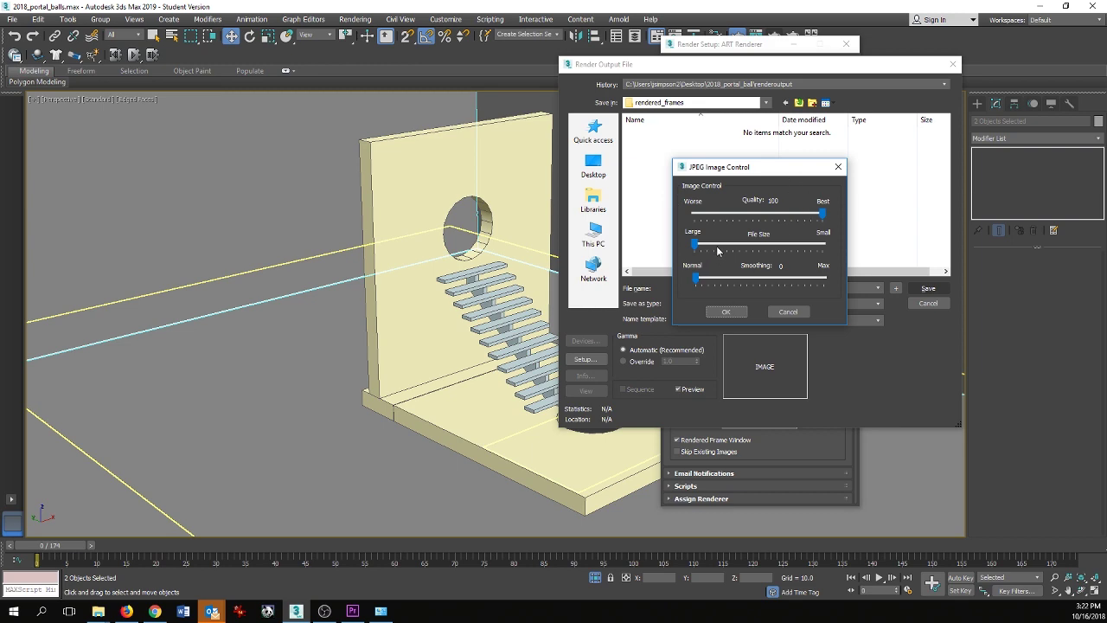
pyautogui.click(727, 312)
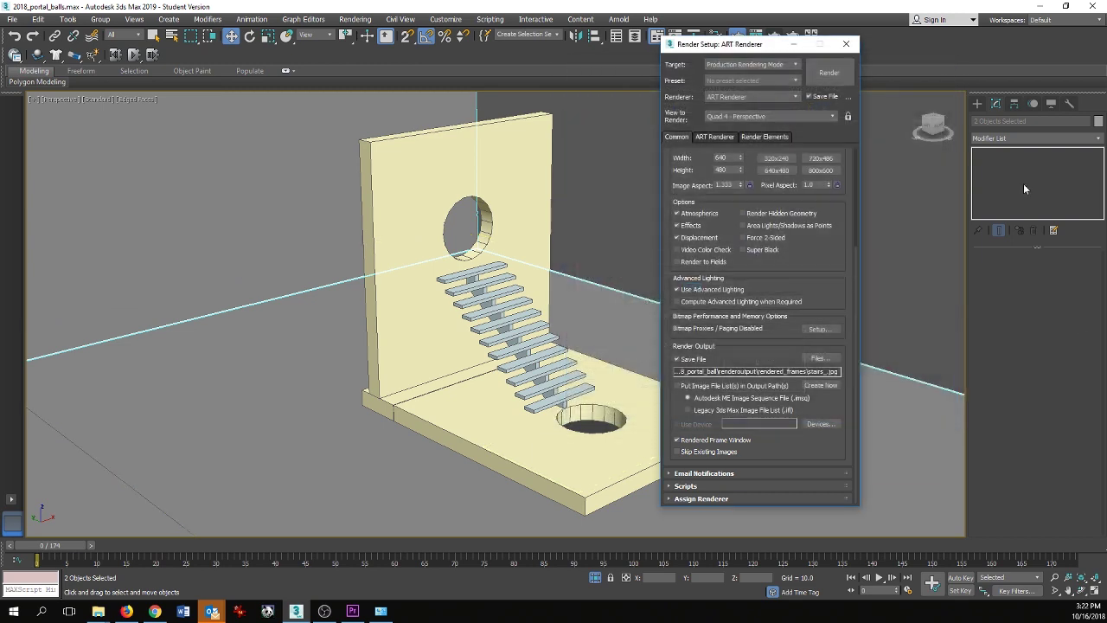
# Enable noise filtering at 25% strength in the ART Renderer settings
pyautogui.moveTo(751, 46); pyautogui.dragTo(716, 36)
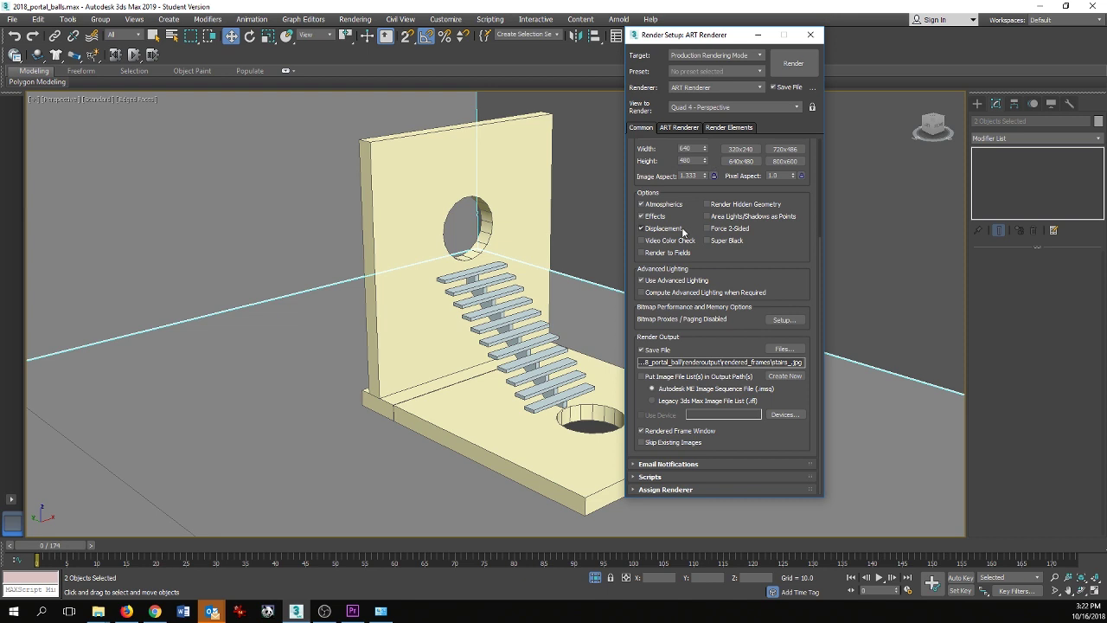
pyautogui.click(679, 128)
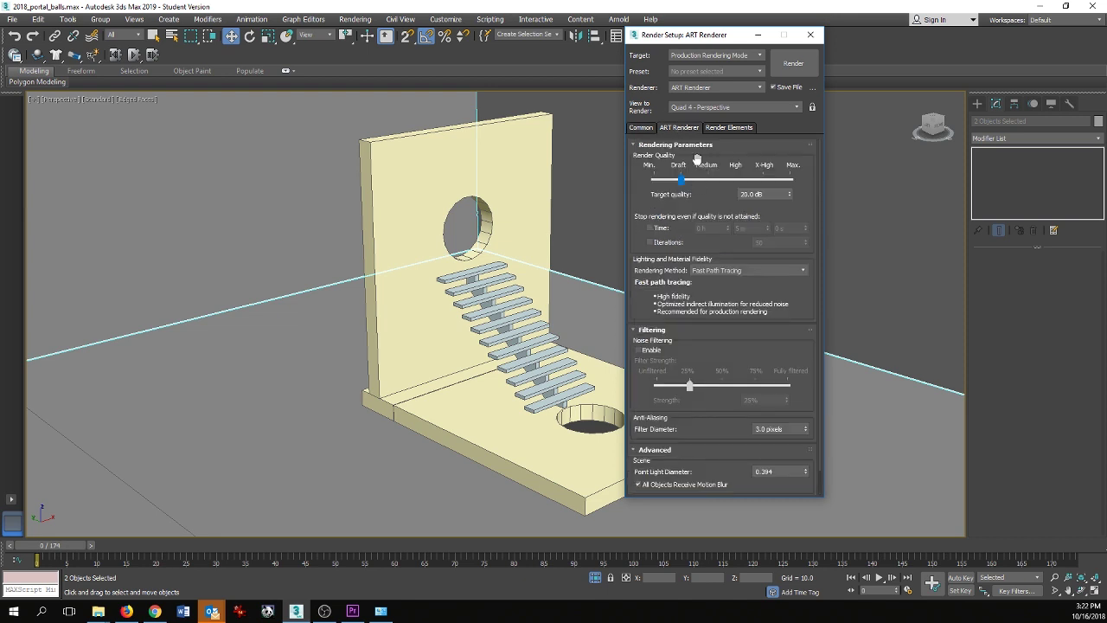
pyautogui.moveTo(679, 161)
pyautogui.scroll(-1, 707, 354)
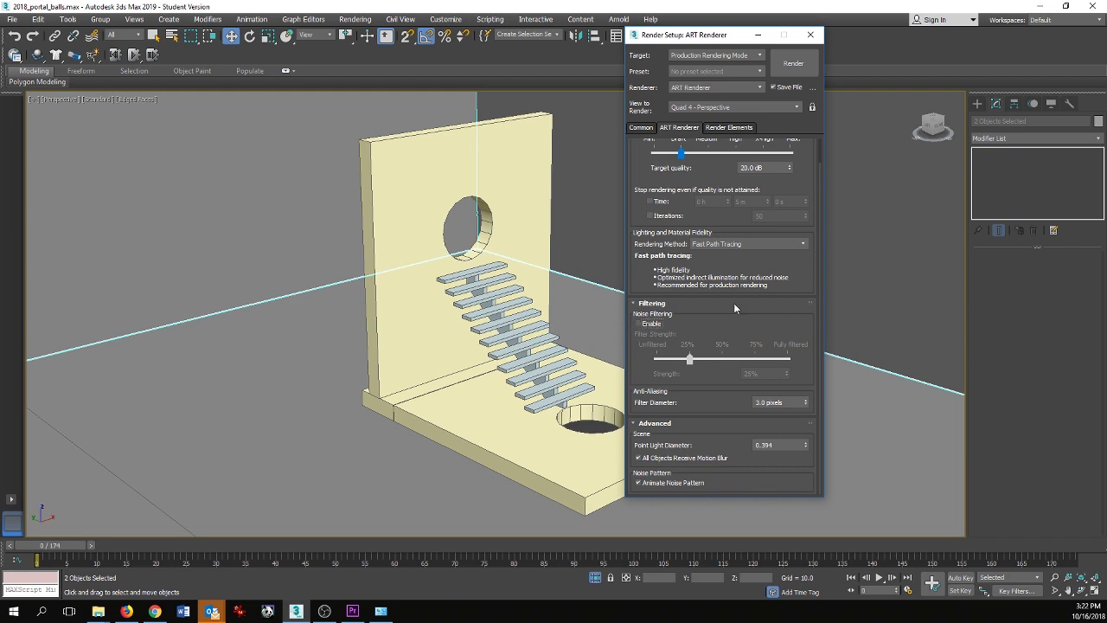
pyautogui.click(638, 324)
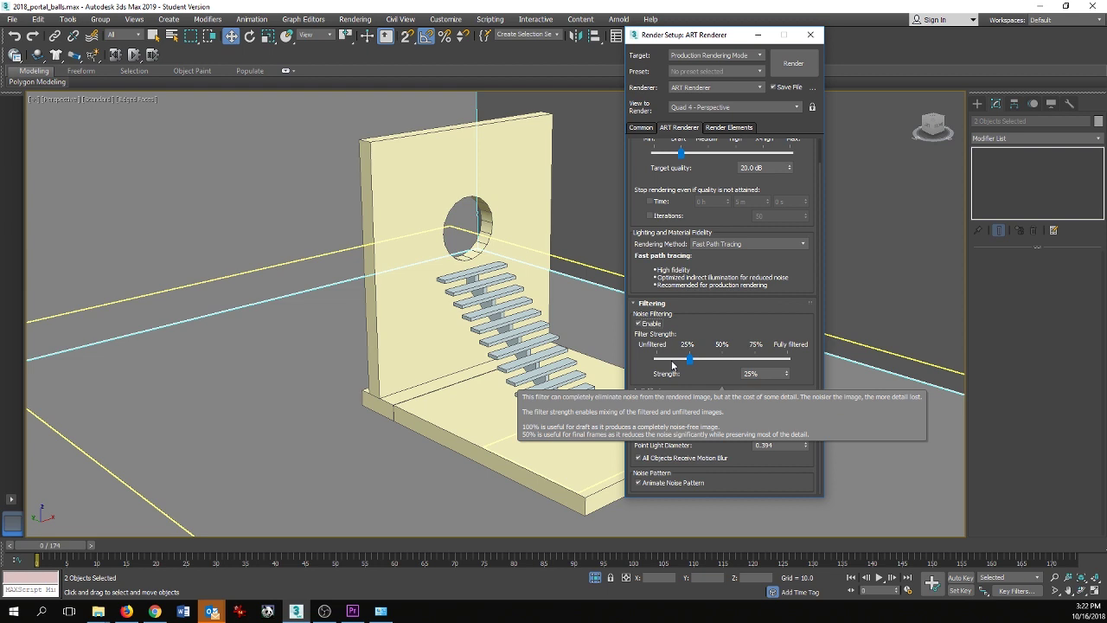
# Render the active time segment and move the rendered frame and progress windows apart to watch both
pyautogui.click(642, 128)
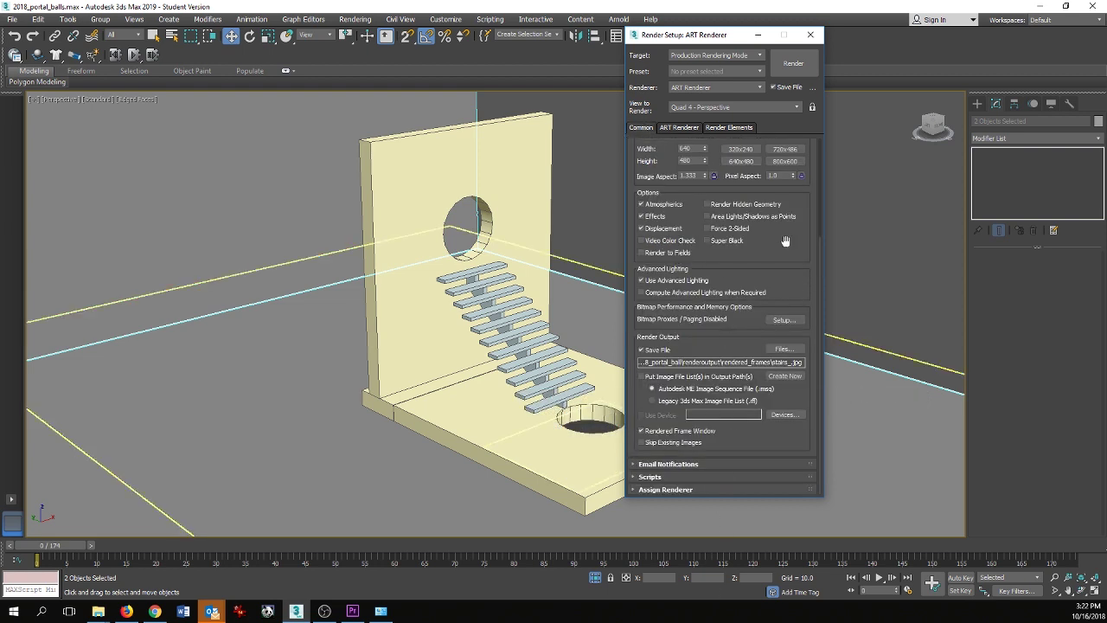
pyautogui.scroll(3, 785, 240)
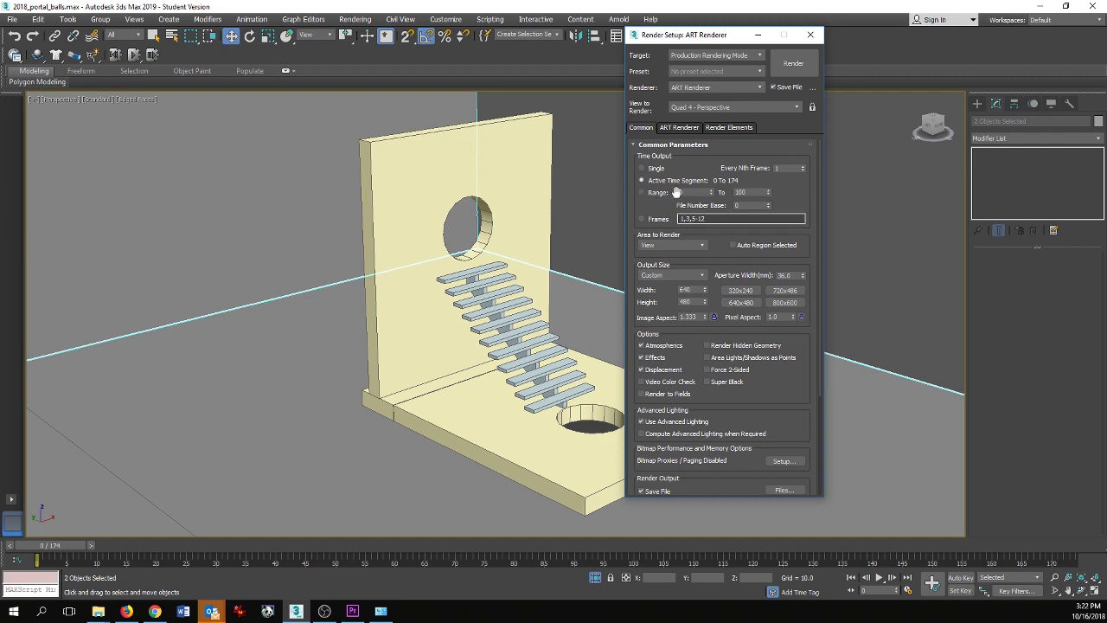
pyautogui.click(794, 63)
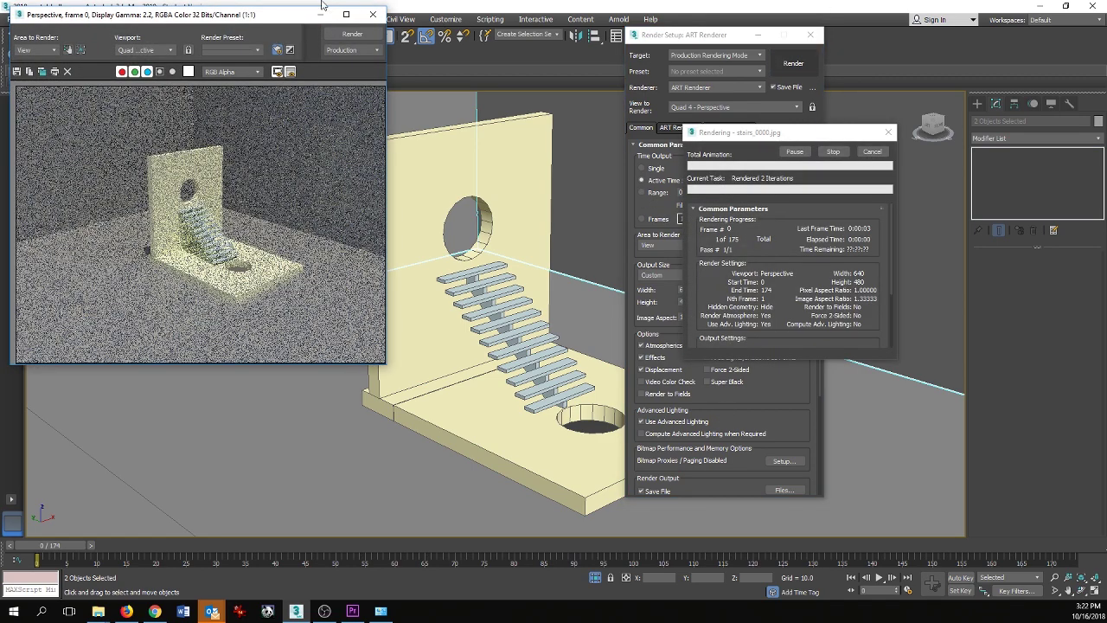
pyautogui.moveTo(321, 5); pyautogui.dragTo(490, 52)
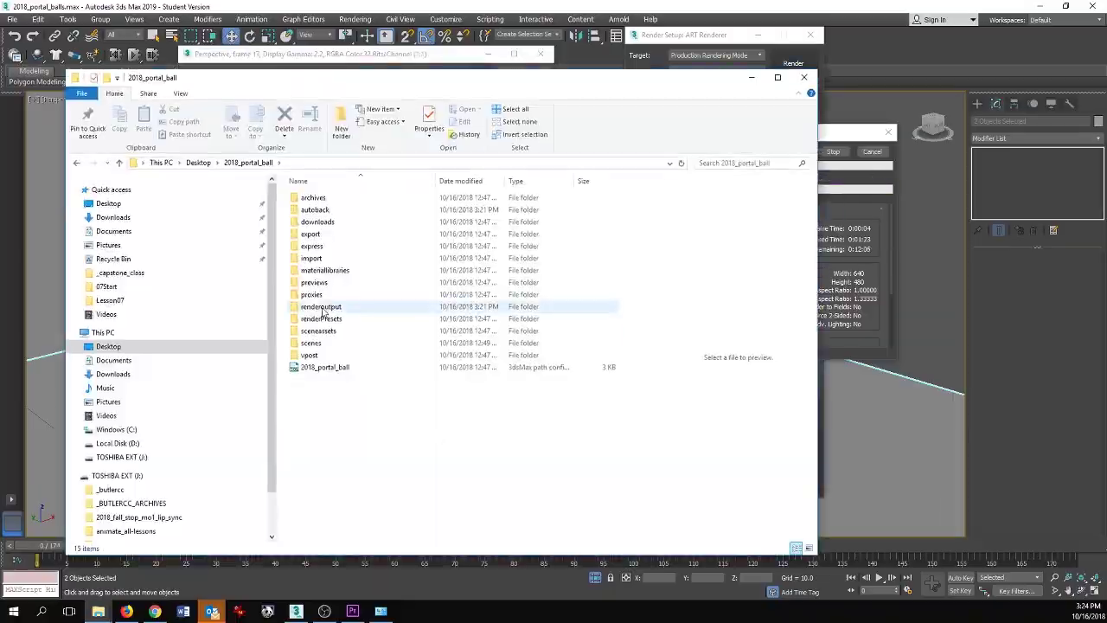
pyautogui.moveTo(740, 132); pyautogui.dragTo(945, 325)
# Switch to File Explorer, create a text file named liscense in the project's sceneassets\sounds folder, and open it
pyautogui.click(97, 611)
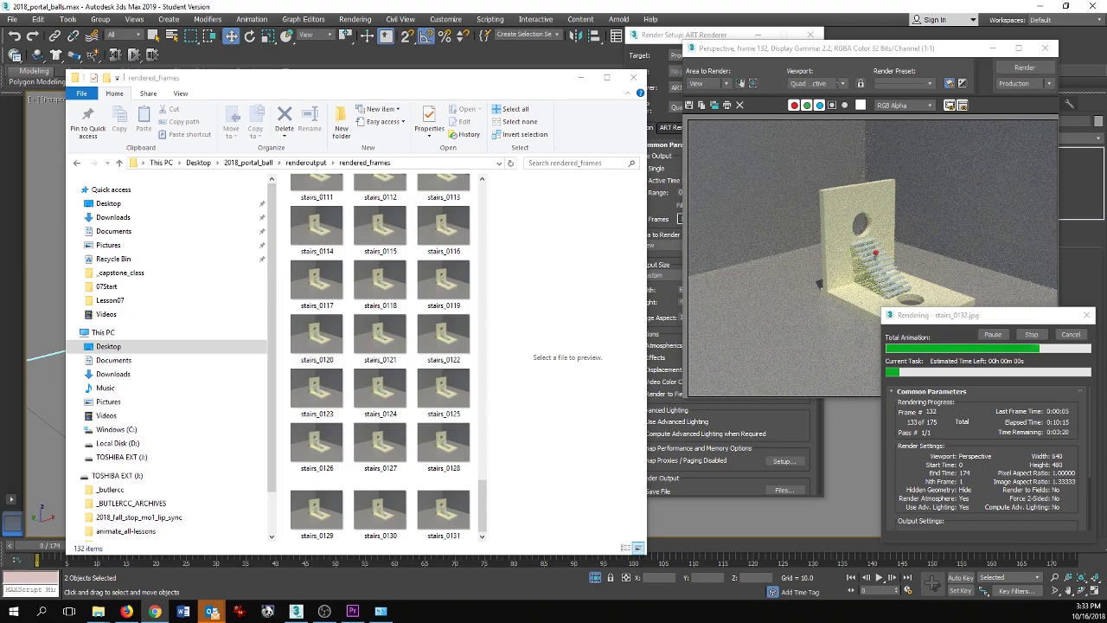
pyautogui.click(248, 163)
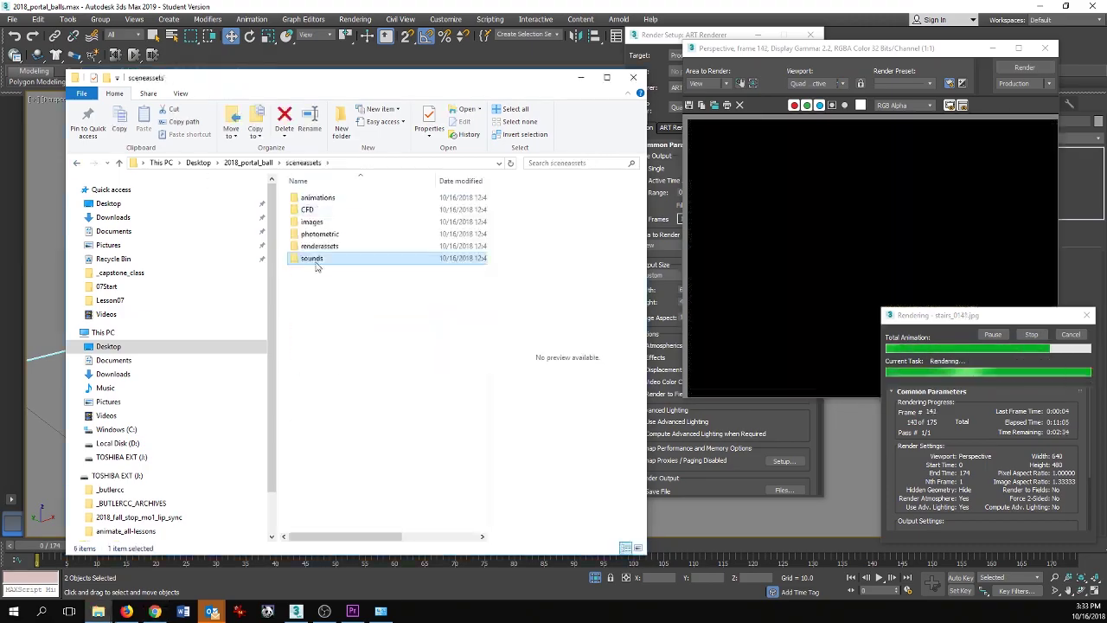
pyautogui.doubleClick(338, 254)
pyautogui.rightClick(417, 255)
pyautogui.press('Return')
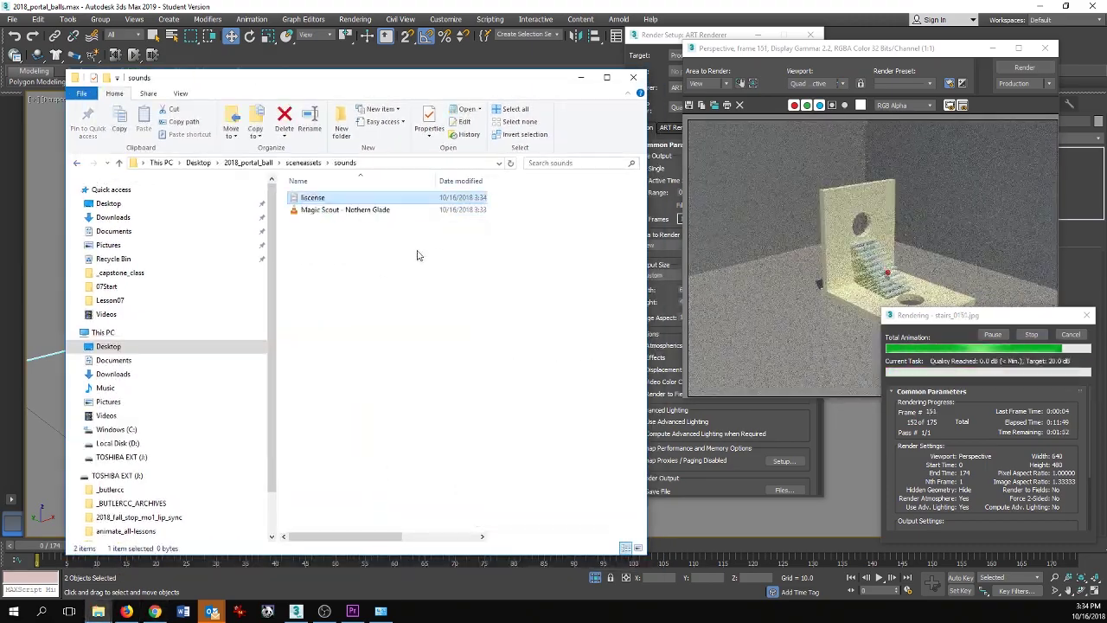
pyautogui.doubleClick(346, 198)
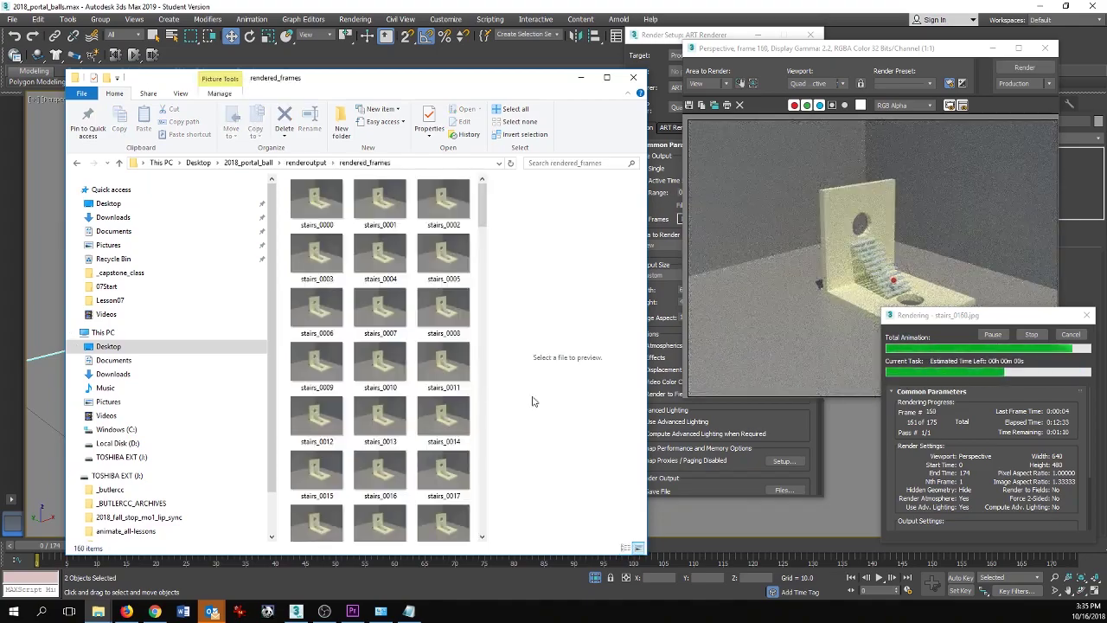
# Examine the rendered JPEG sequence in the rendered_frames folder, previewing the frame stairs_0000
pyautogui.scroll(-10, 339, 234)
pyautogui.click(339, 234)
pyautogui.scroll(-10, 338, 233)
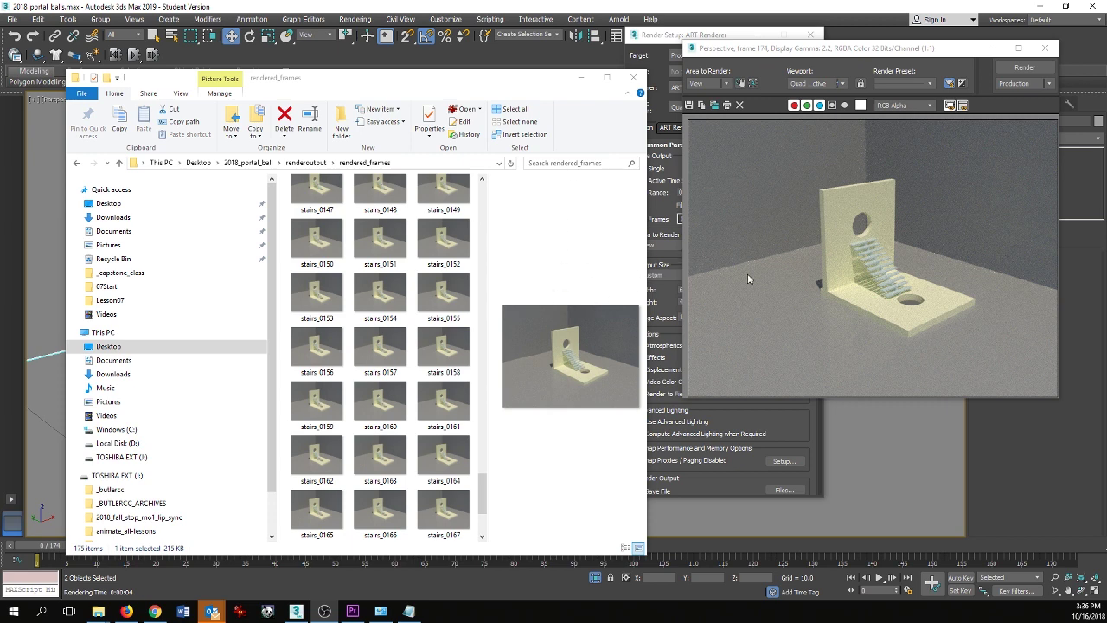
pyautogui.moveTo(483, 506); pyautogui.dragTo(463, 200)
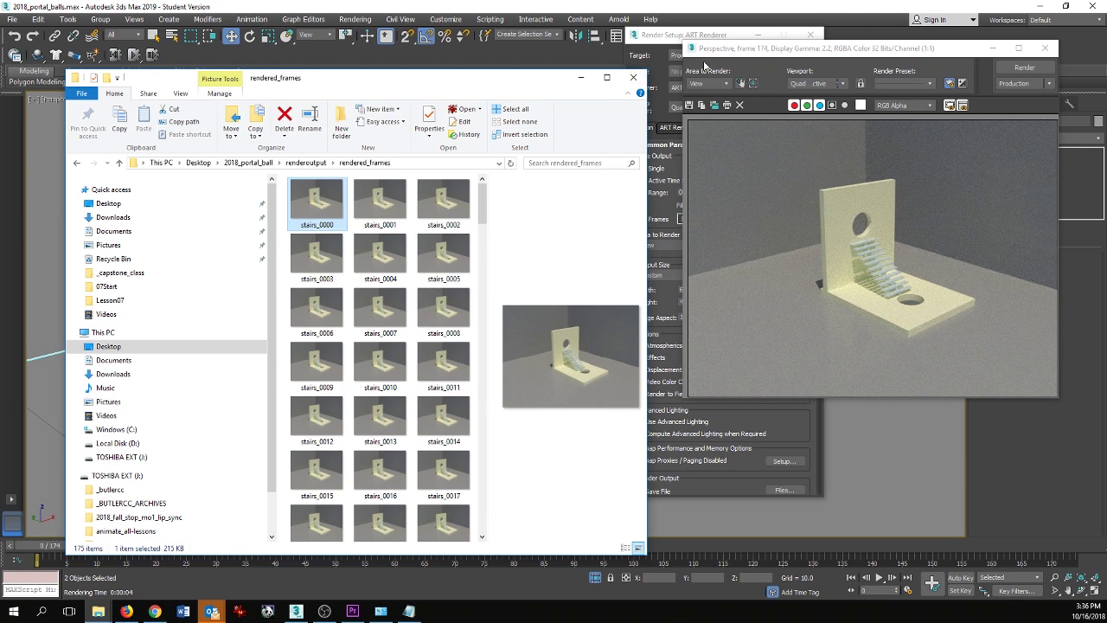
# Close the rendered frame window and minimize 3ds Max, keeping the rendered_frames folder window in view on the desktop
pyautogui.click(1046, 47)
pyautogui.click(1046, 47)
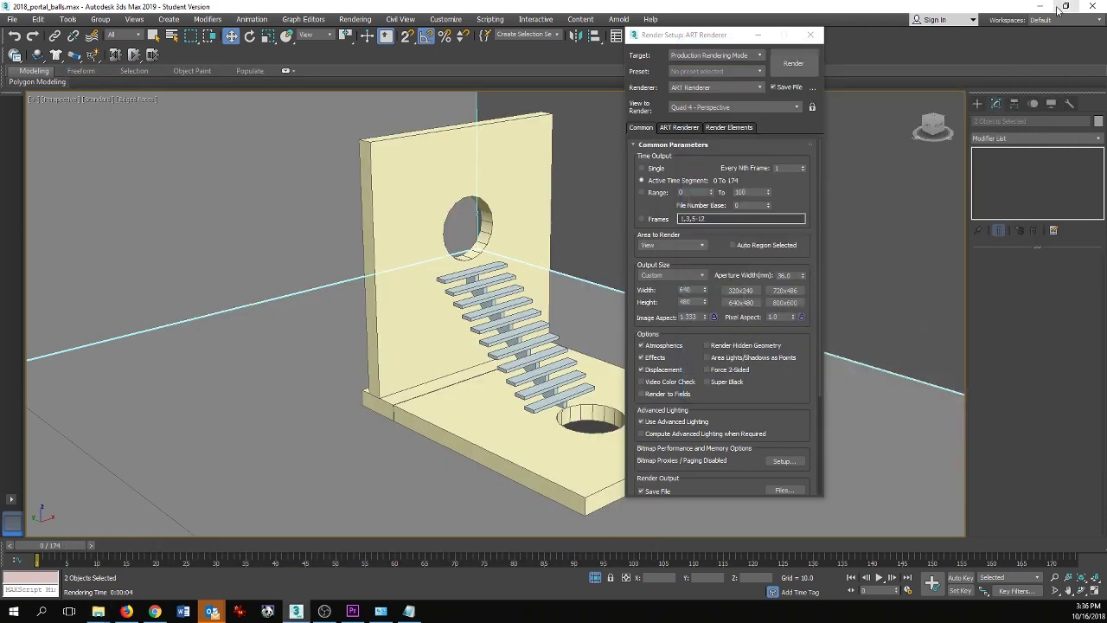
pyautogui.click(1044, 7)
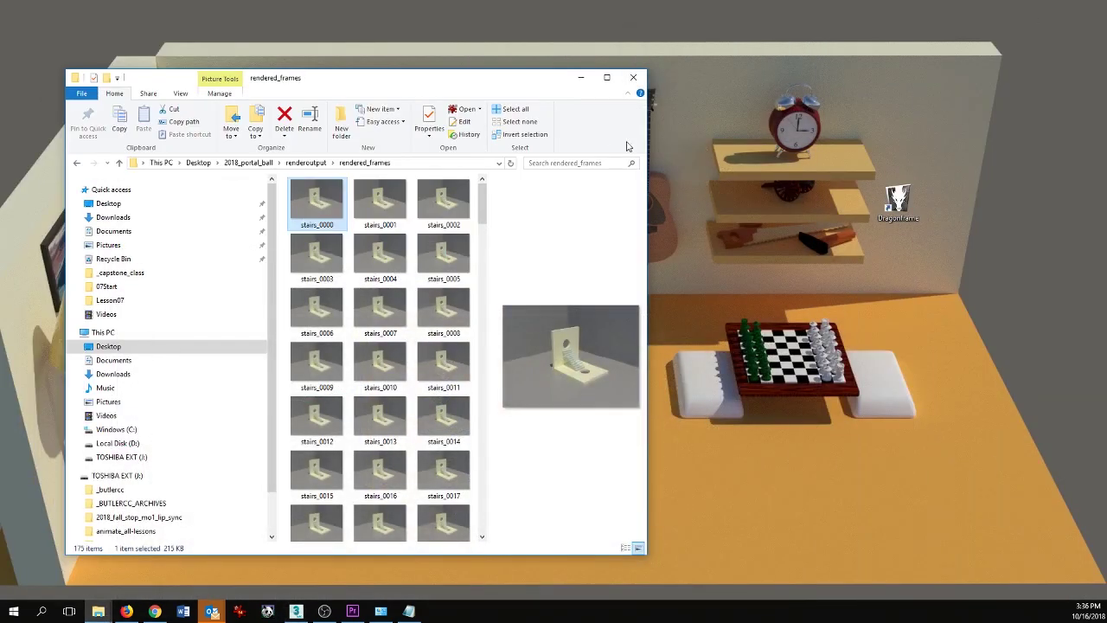
pyautogui.moveTo(531, 81); pyautogui.dragTo(701, 51)
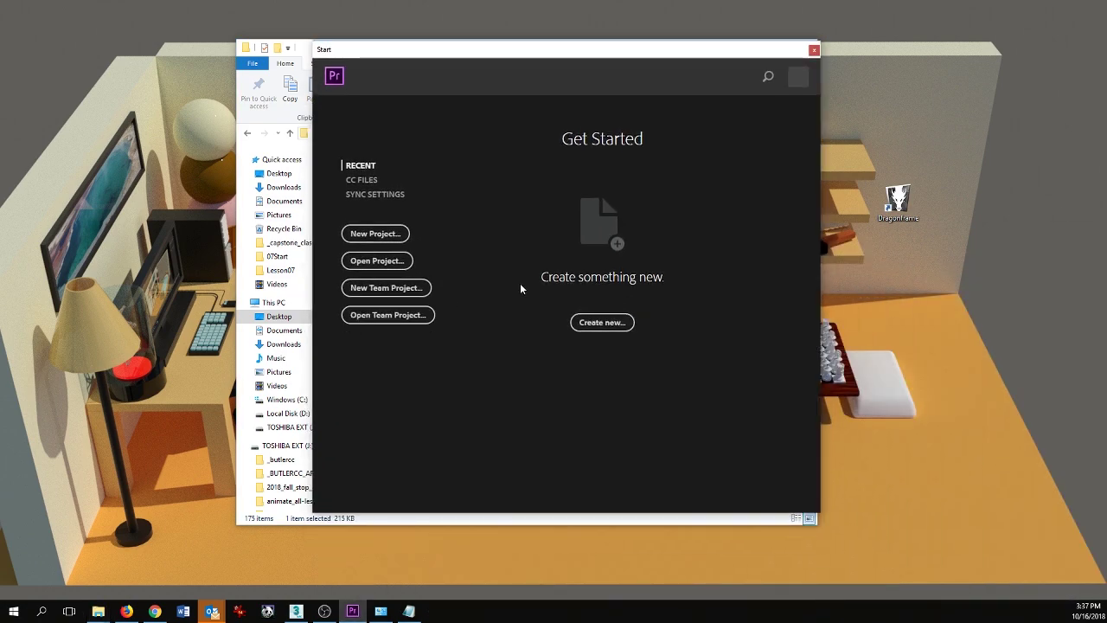
# Start a new Premiere Pro project and name it stair_ball
pyautogui.click(381, 232)
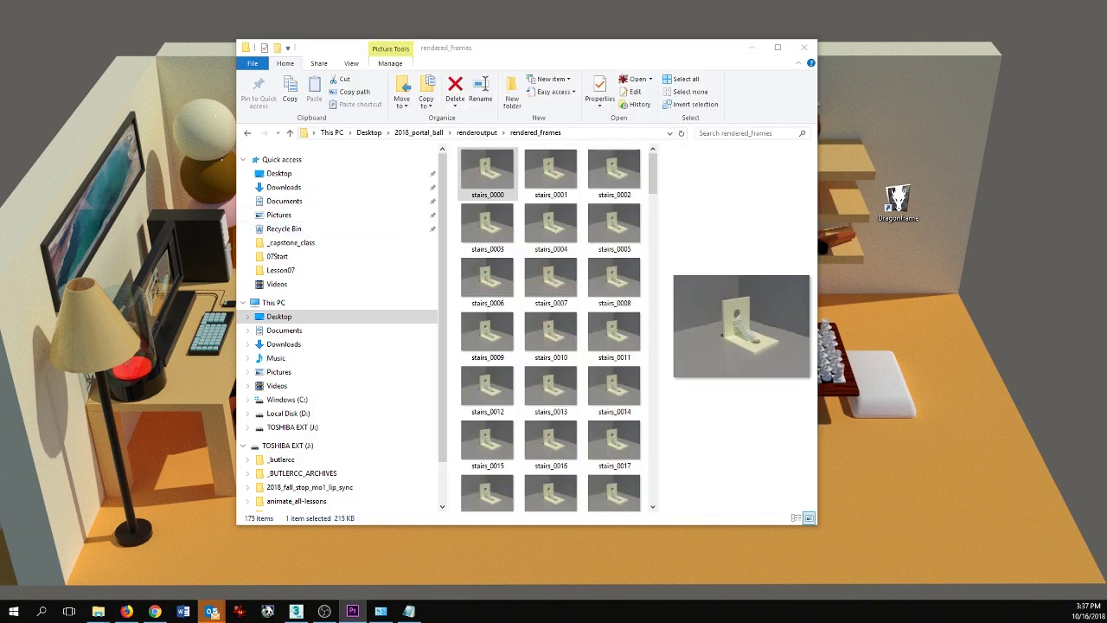
pyautogui.moveTo(564, 149); pyautogui.dragTo(415, 112)
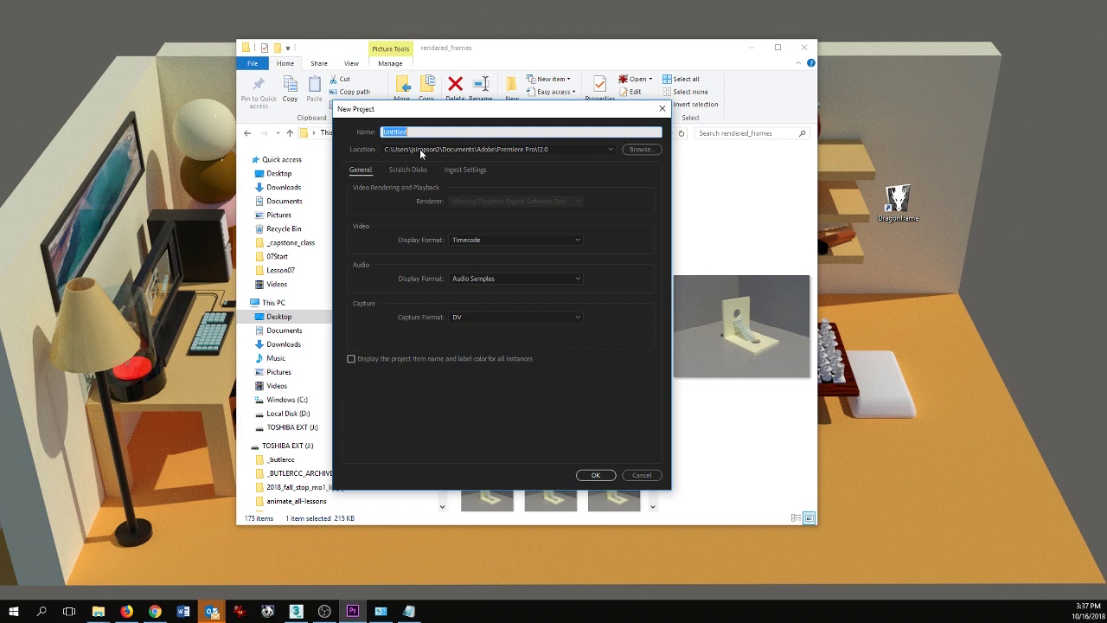
pyautogui.write('stair_ball')
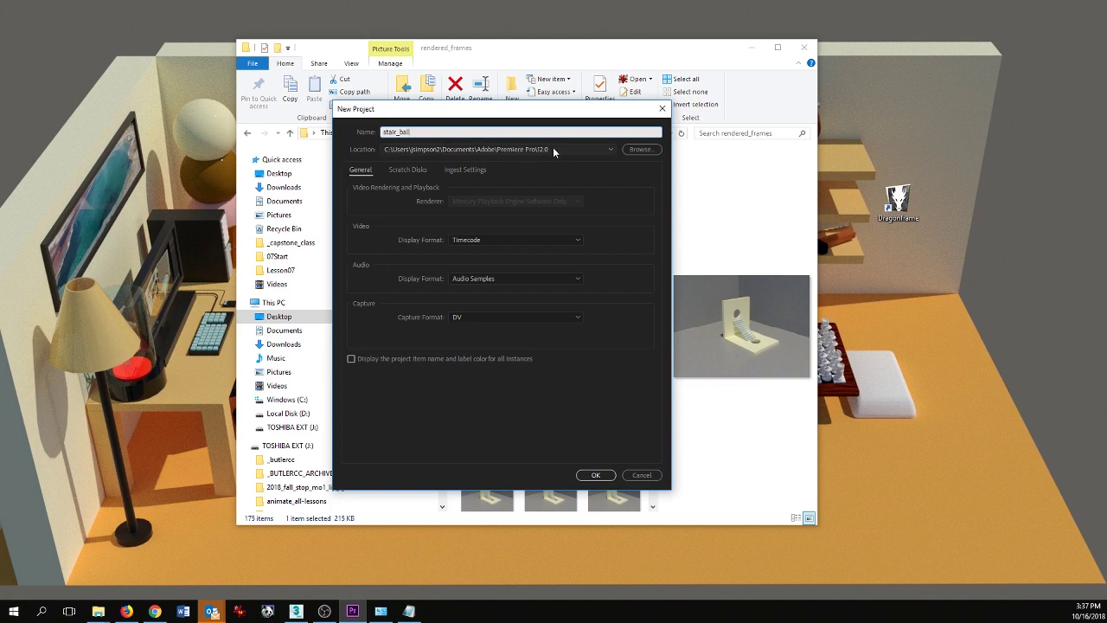
# Browse for the project location and create a premiere_files folder inside Desktop\2018_portal_ball\renderoutput
pyautogui.click(641, 149)
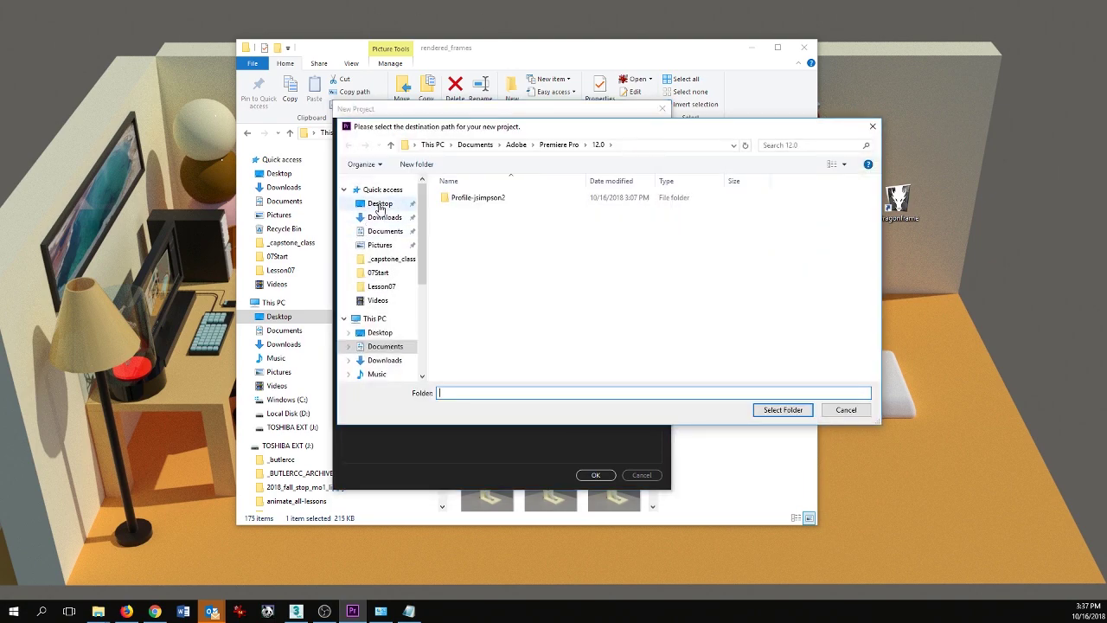
pyautogui.click(380, 203)
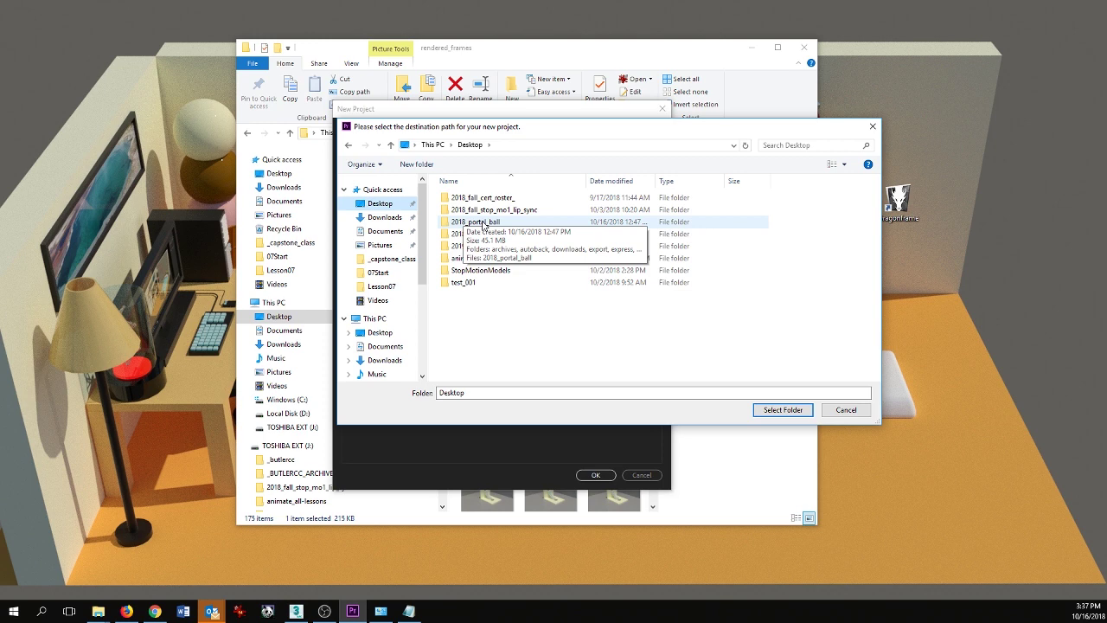
pyautogui.doubleClick(456, 224)
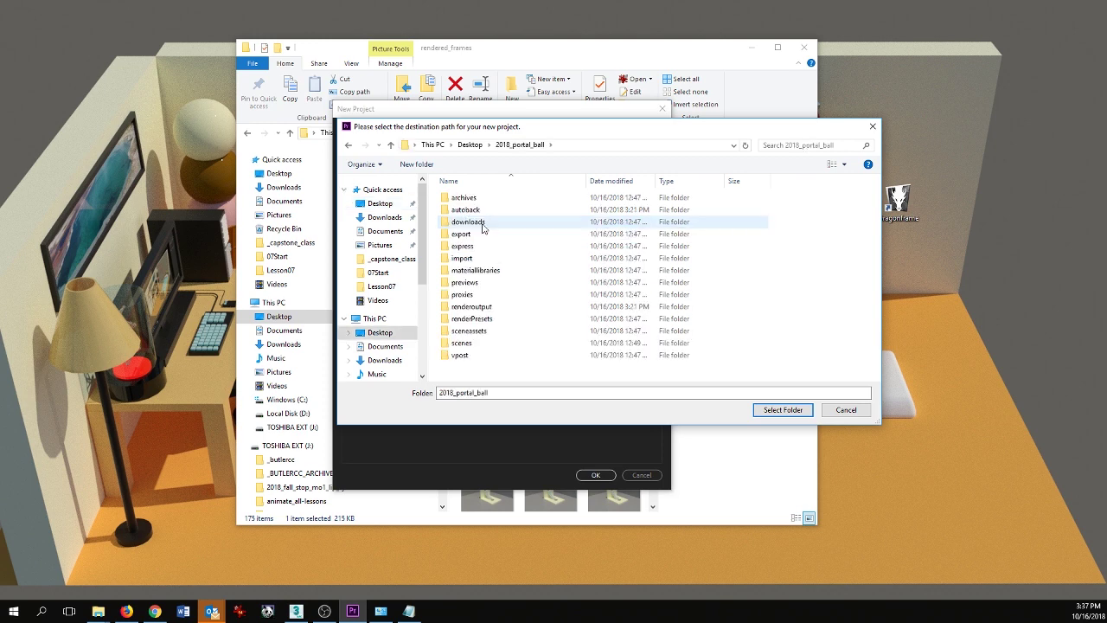
pyautogui.doubleClick(471, 306)
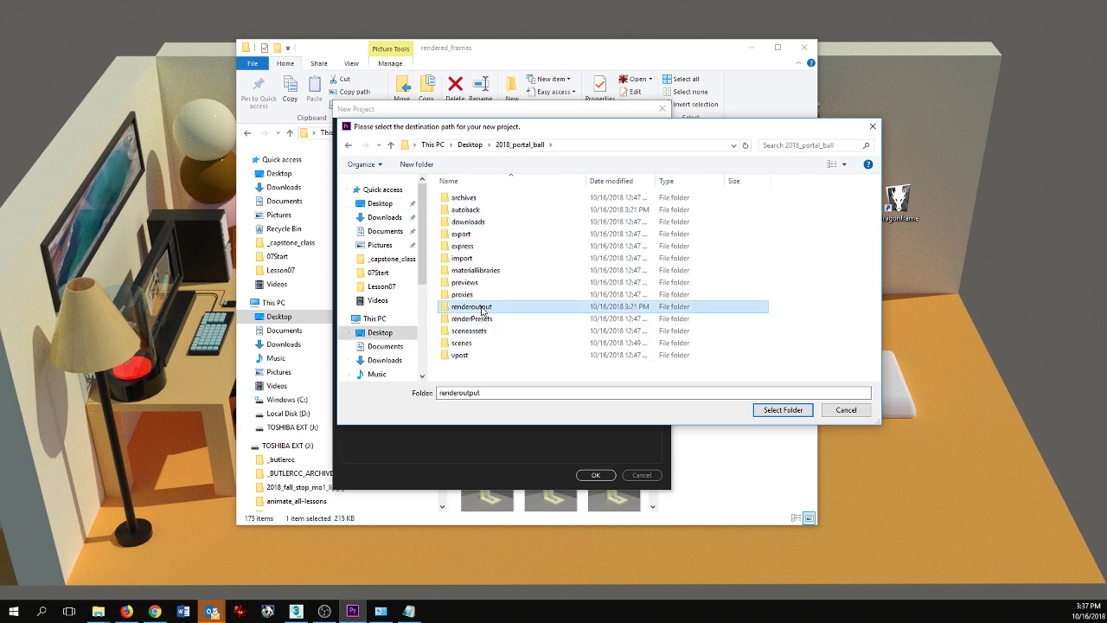
pyautogui.click(417, 164)
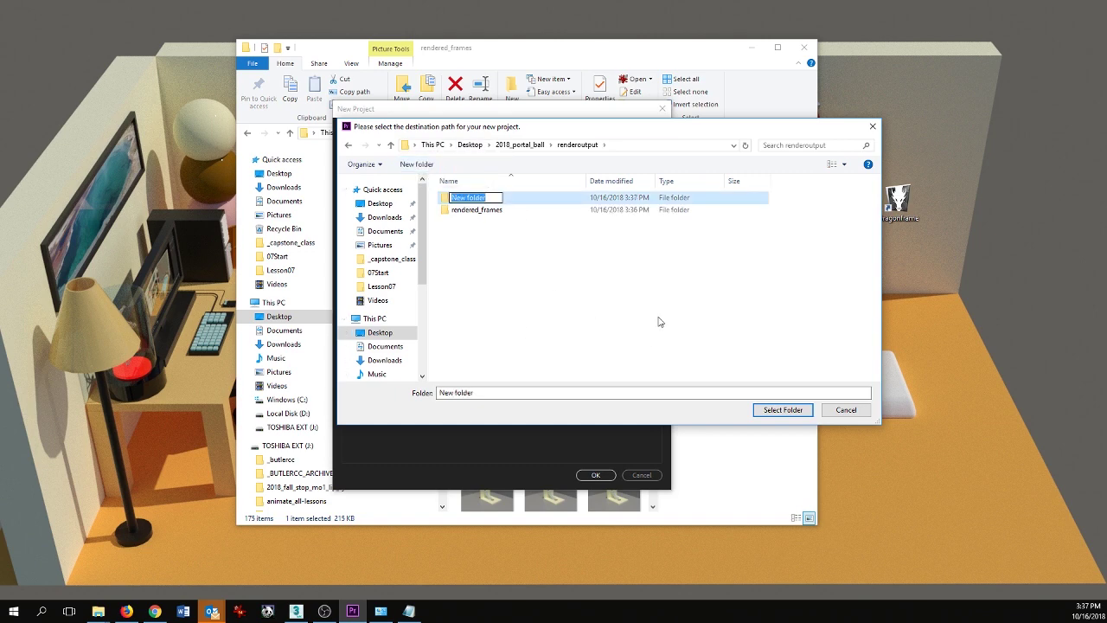
pyautogui.write('premiere_files')
pyautogui.press('Return')
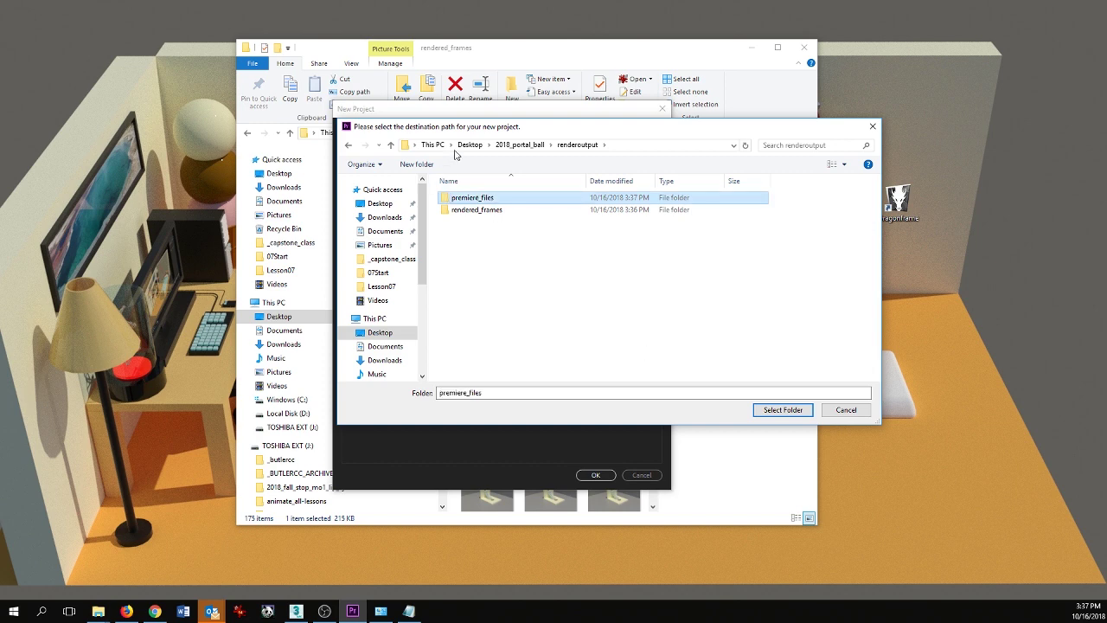
# Choose the premiere_files folder as the project location, create the project, and maximize its window
pyautogui.doubleClick(487, 199)
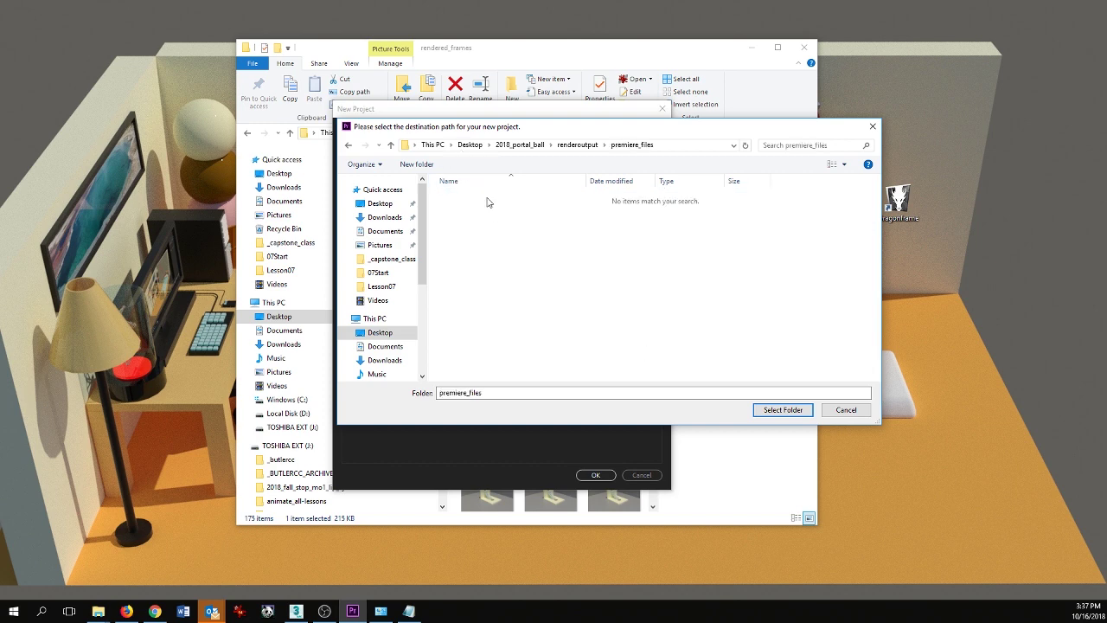
pyautogui.click(792, 410)
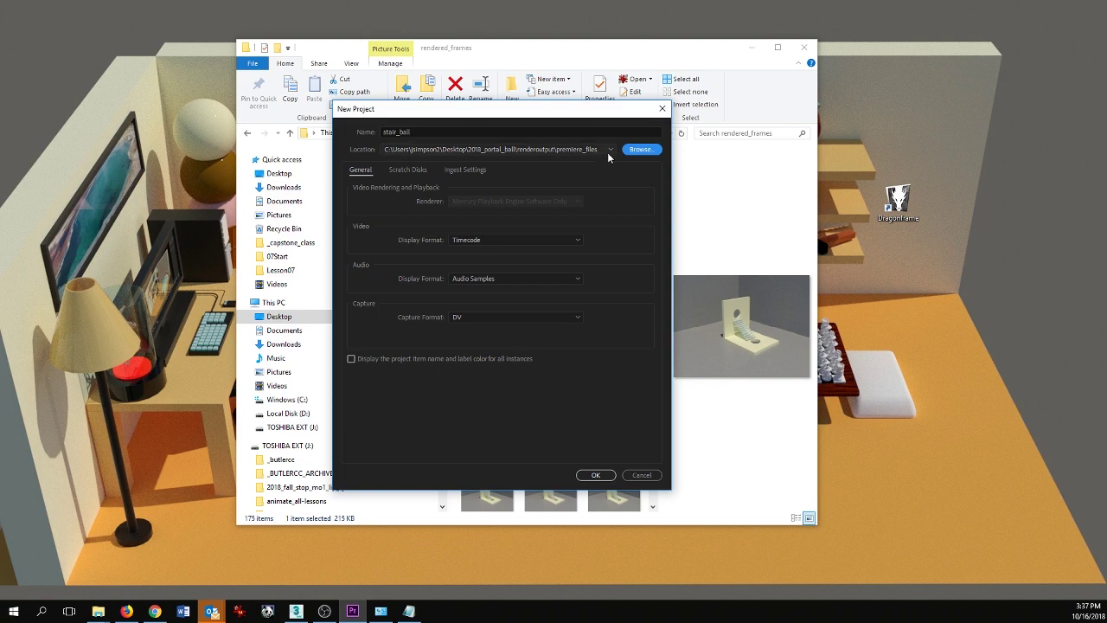
pyautogui.click(600, 478)
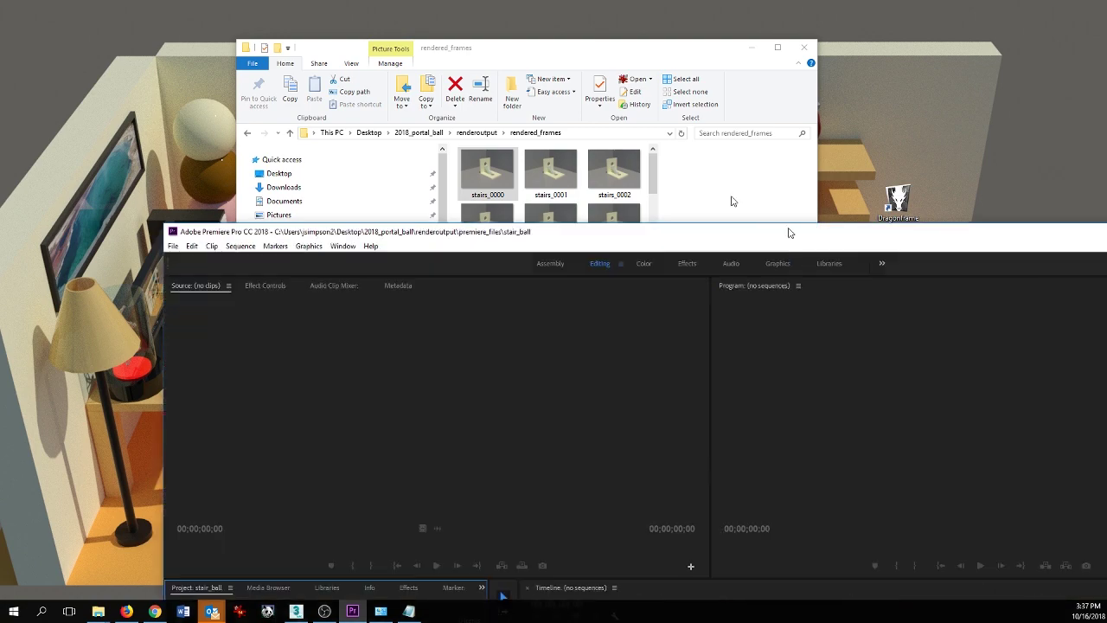
pyautogui.moveTo(786, 233); pyautogui.dragTo(704, 5)
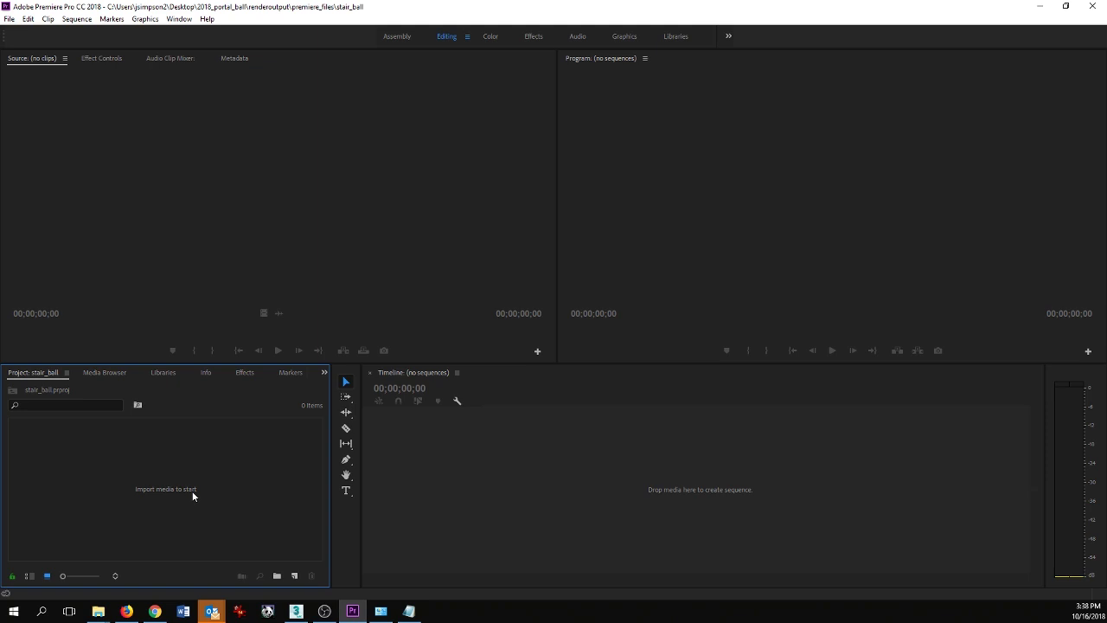
# Import the rendered frames from renderoutput\rendered_frames as an image sequence starting with stairs_0000
pyautogui.rightClick(124, 478)
pyautogui.click(276, 506)
pyautogui.rightClick(150, 481)
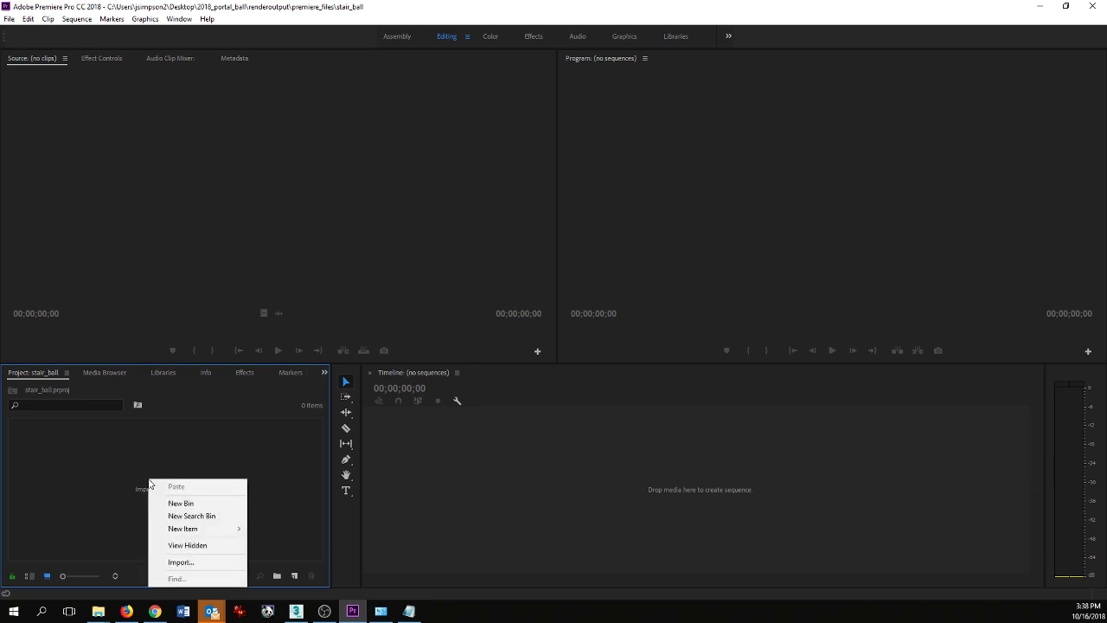
pyautogui.click(200, 563)
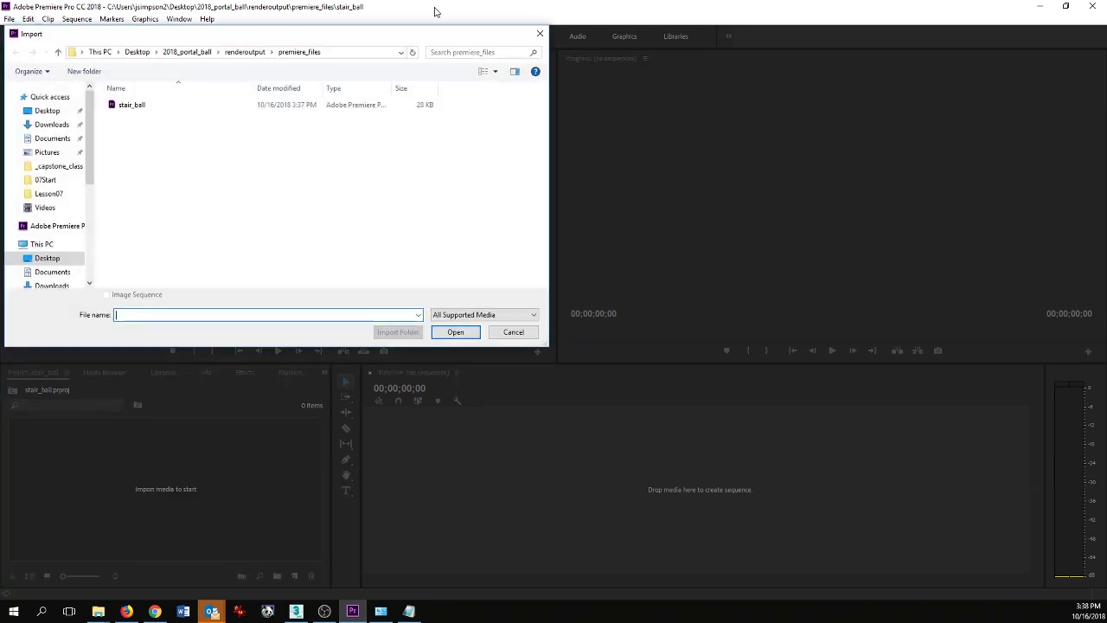
pyautogui.click(245, 52)
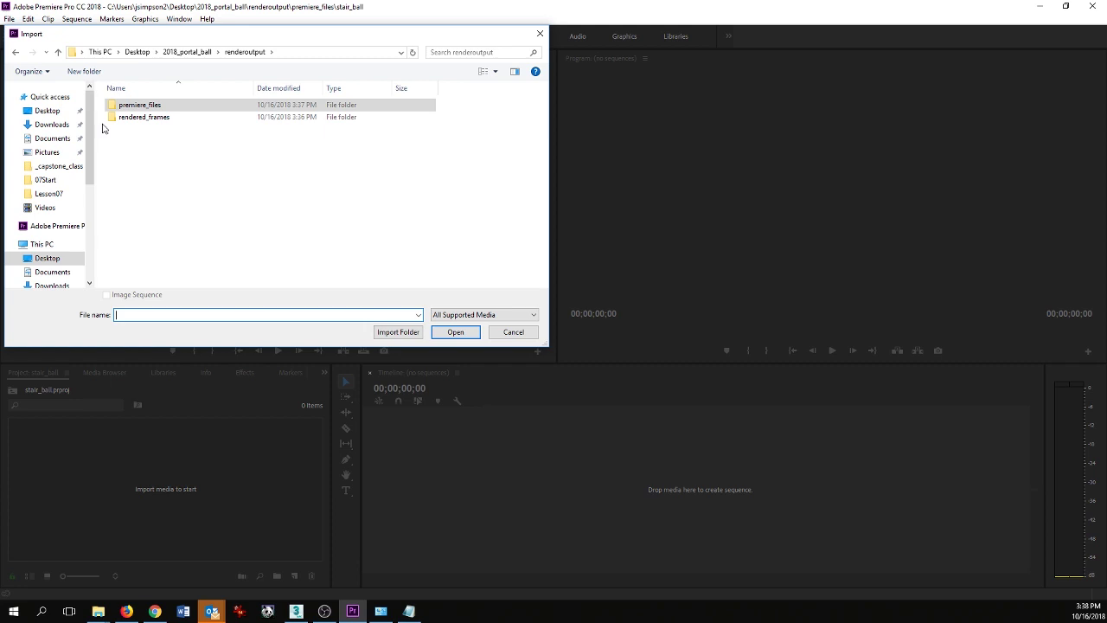
pyautogui.click(145, 122)
pyautogui.doubleClick(144, 122)
pyautogui.click(135, 107)
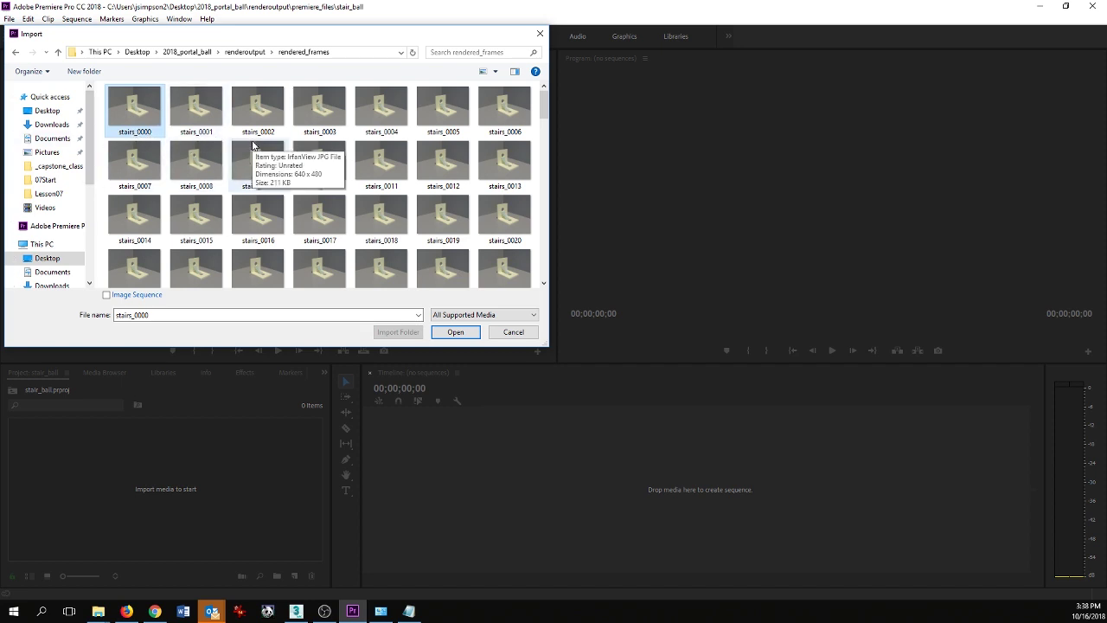
pyautogui.click(106, 295)
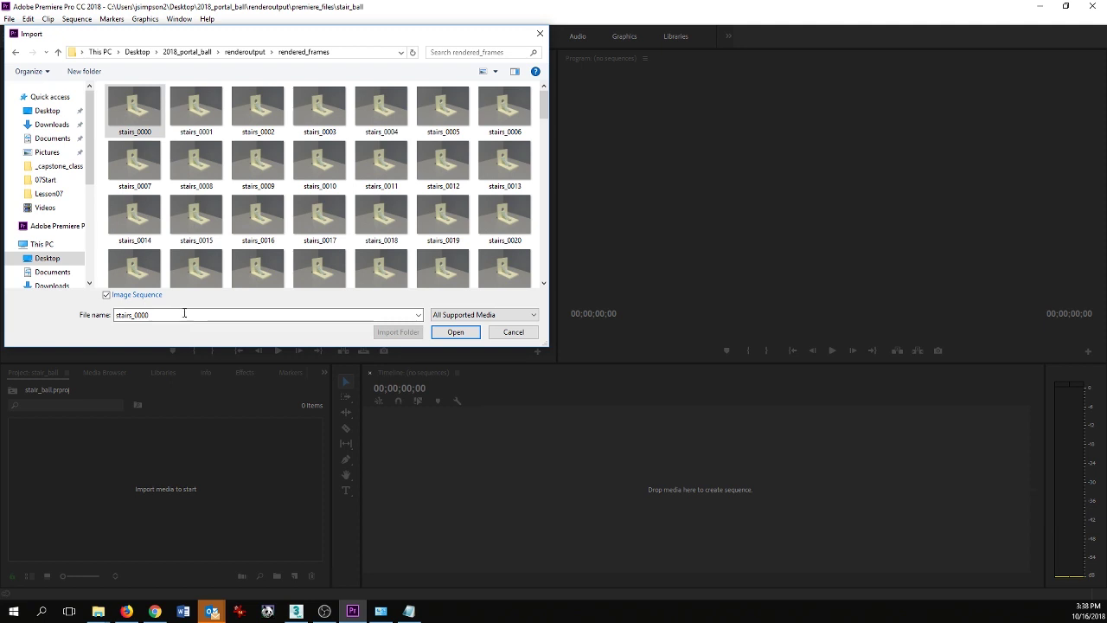
pyautogui.click(456, 333)
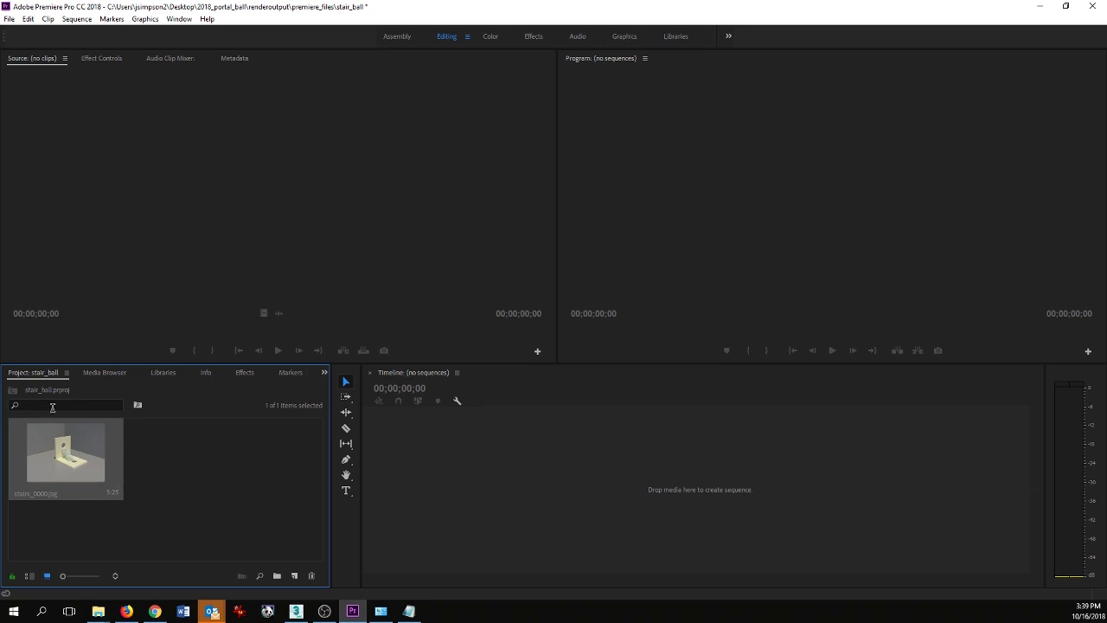
# Create a new sequence from the stairs_0000.jpg clip and play it through with the timeline zoomed in
pyautogui.rightClick(50, 455)
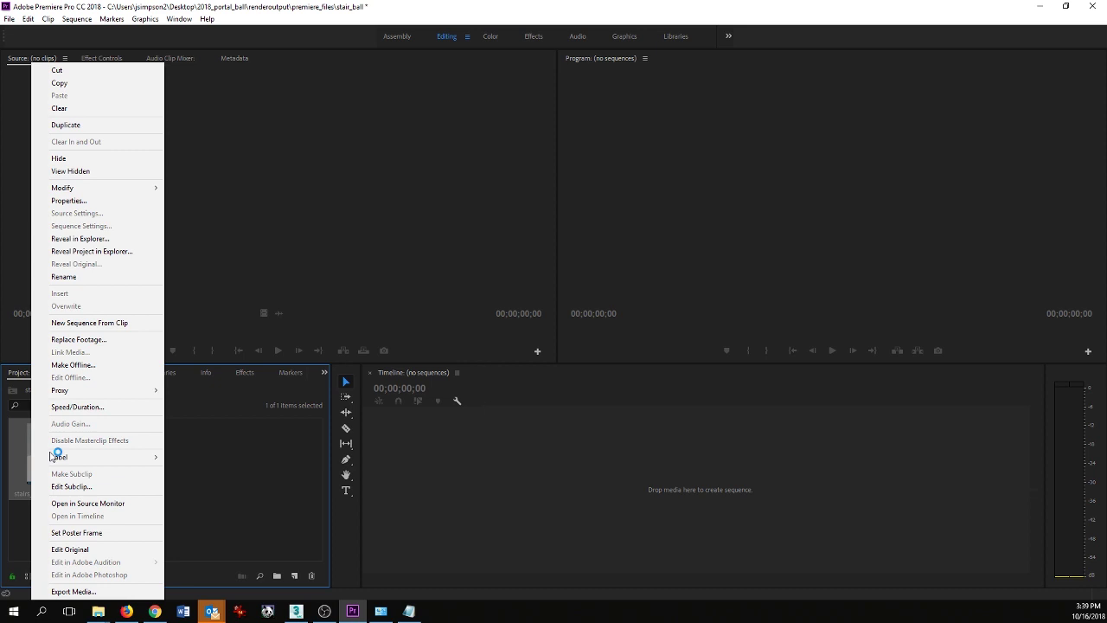
pyautogui.click(97, 325)
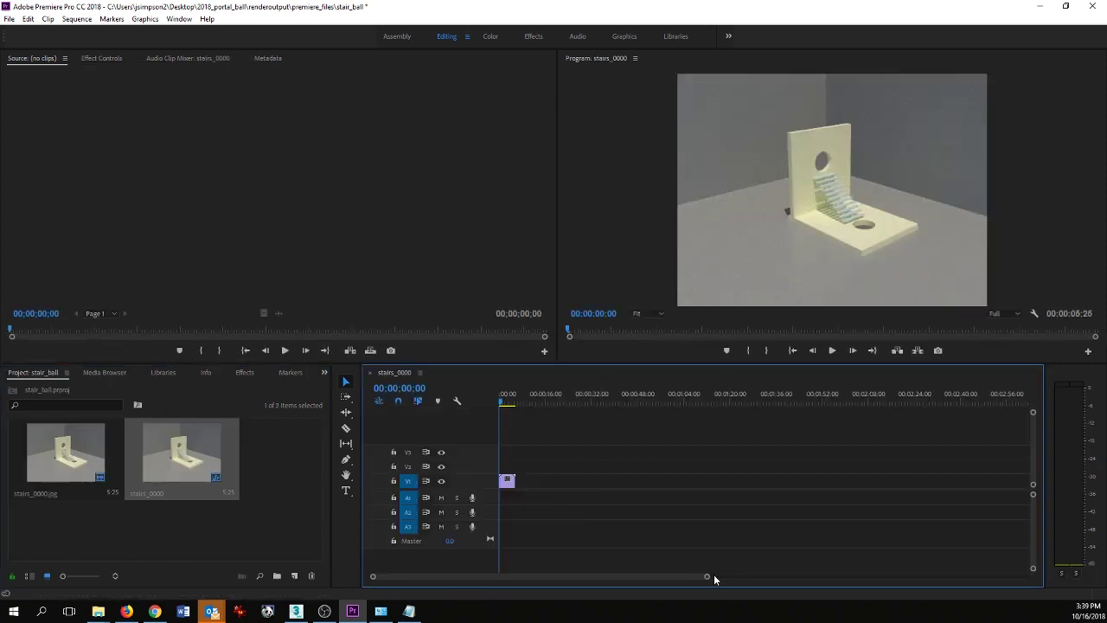
pyautogui.moveTo(707, 576); pyautogui.dragTo(483, 584)
pyautogui.click(832, 350)
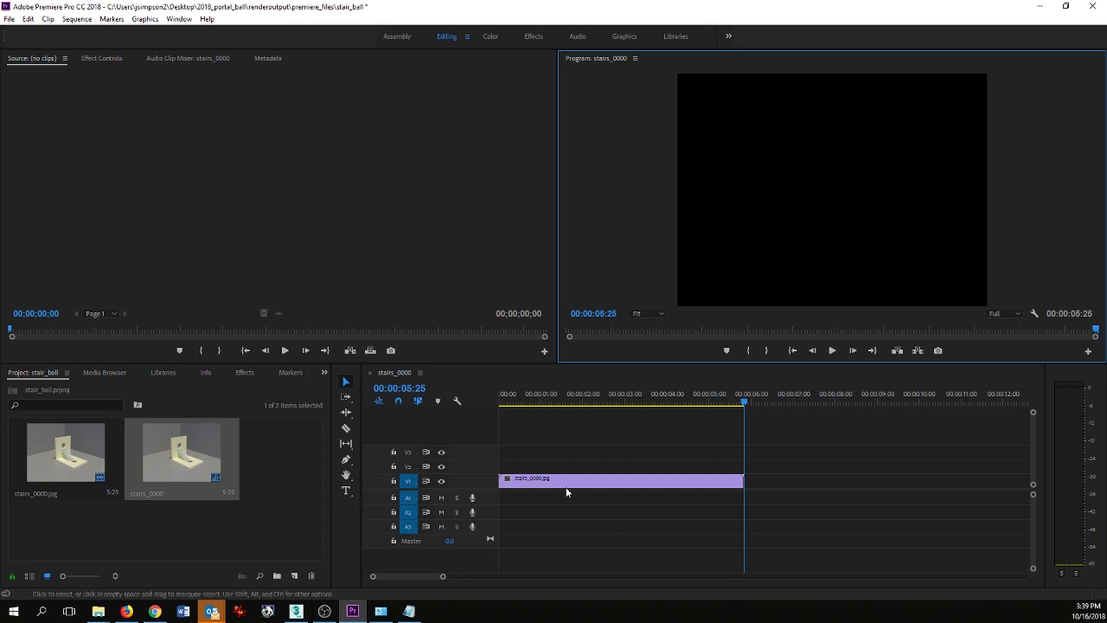
# Add a second copy of stairs_0000.jpg on V1 directly after the first, scrub the footage, and return the playhead to the start
pyautogui.moveTo(65, 463); pyautogui.dragTo(749, 485)
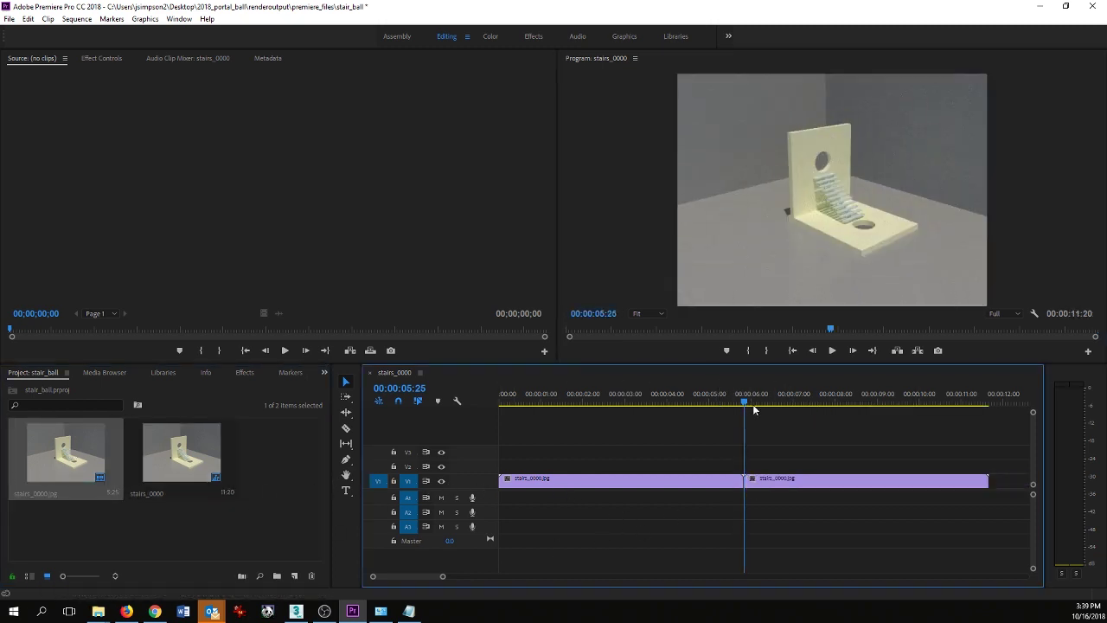
pyautogui.moveTo(745, 403); pyautogui.dragTo(570, 421)
pyautogui.moveTo(607, 413)
pyautogui.mouseDown()
pyautogui.moveTo(892, 424)
pyautogui.moveTo(614, 431)
pyautogui.mouseUp()
pyautogui.press('Home')
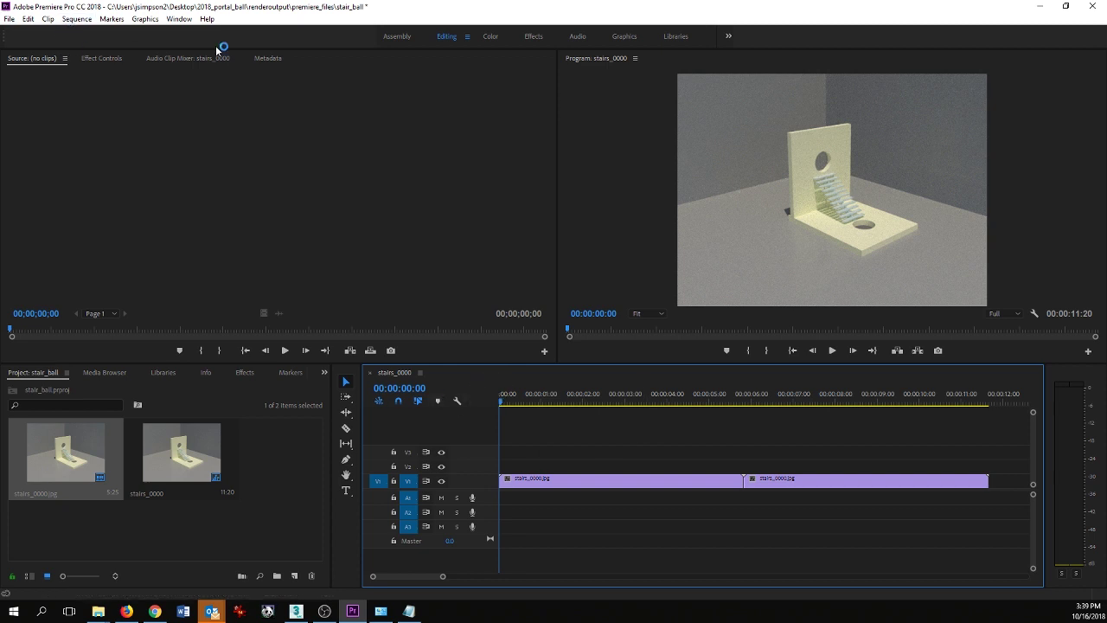
# Set the sequence's timebase to 30.00 frames/second and apply the settings
pyautogui.click(77, 19)
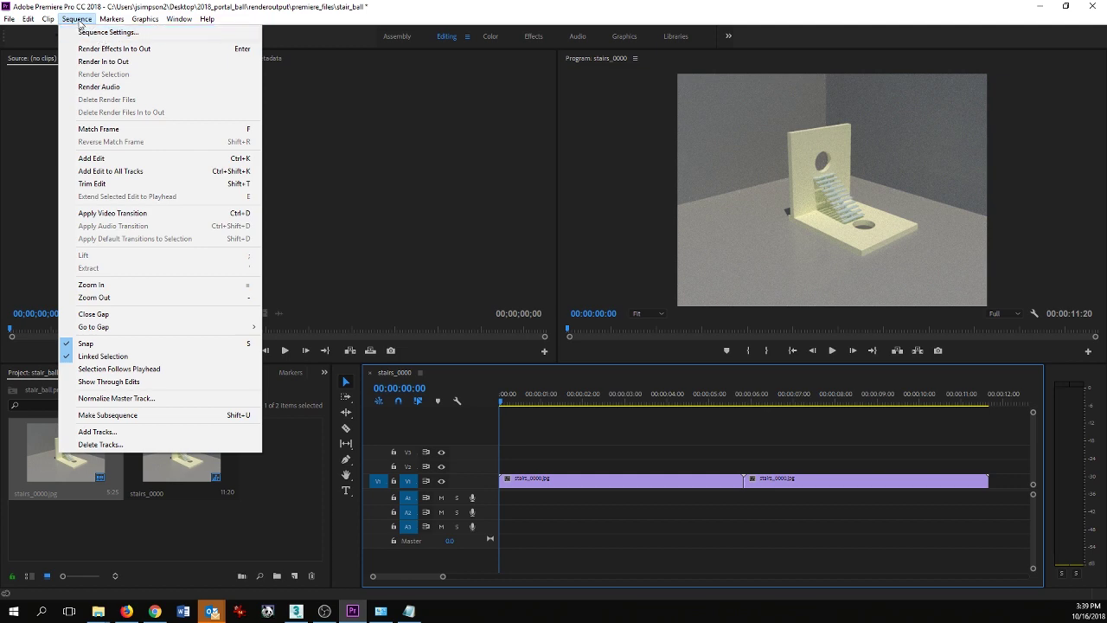
pyautogui.click(99, 32)
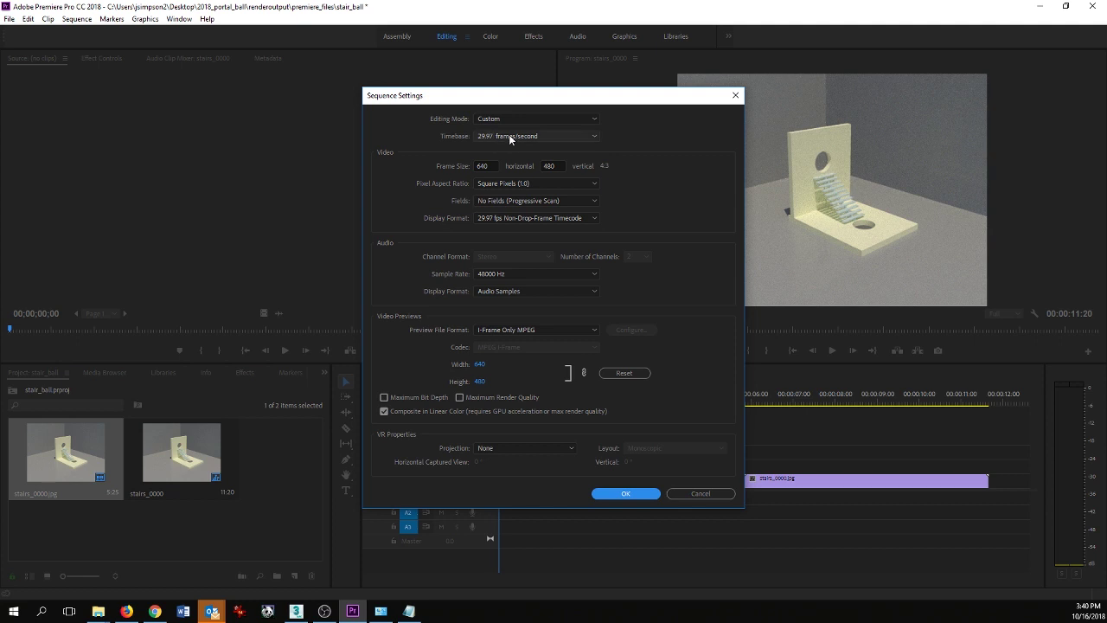
pyautogui.click(509, 136)
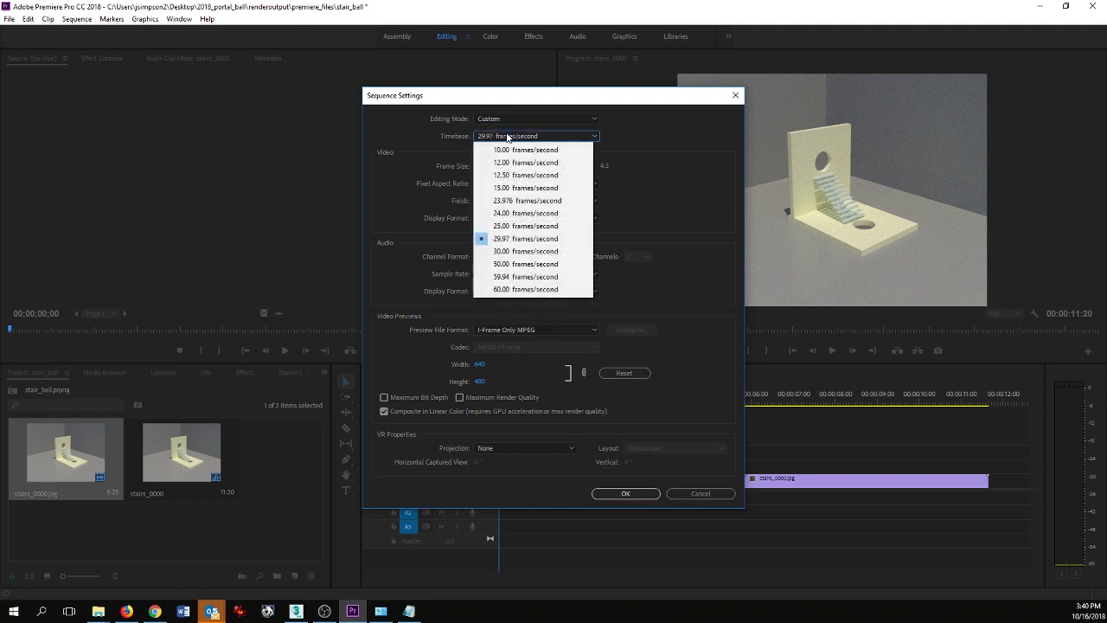
pyautogui.click(521, 251)
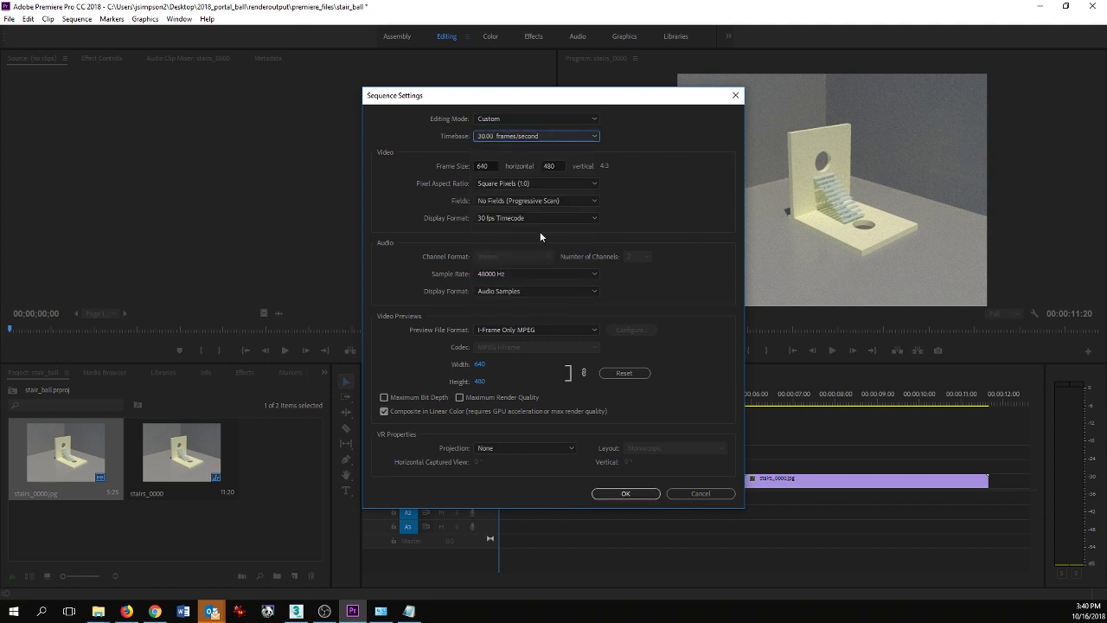
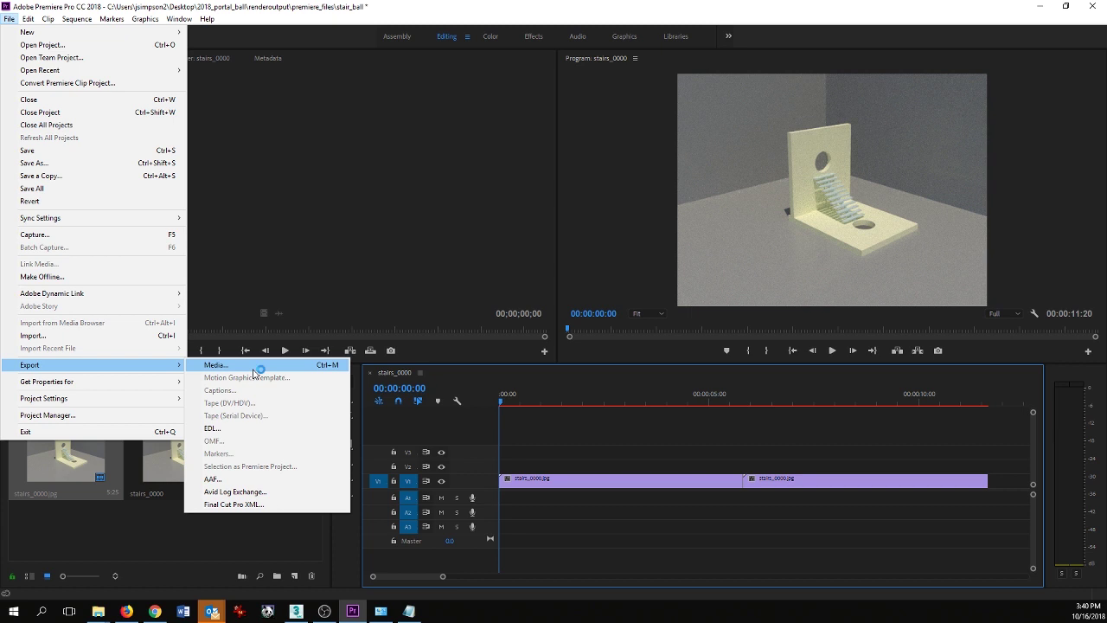
pyautogui.click(378, 264)
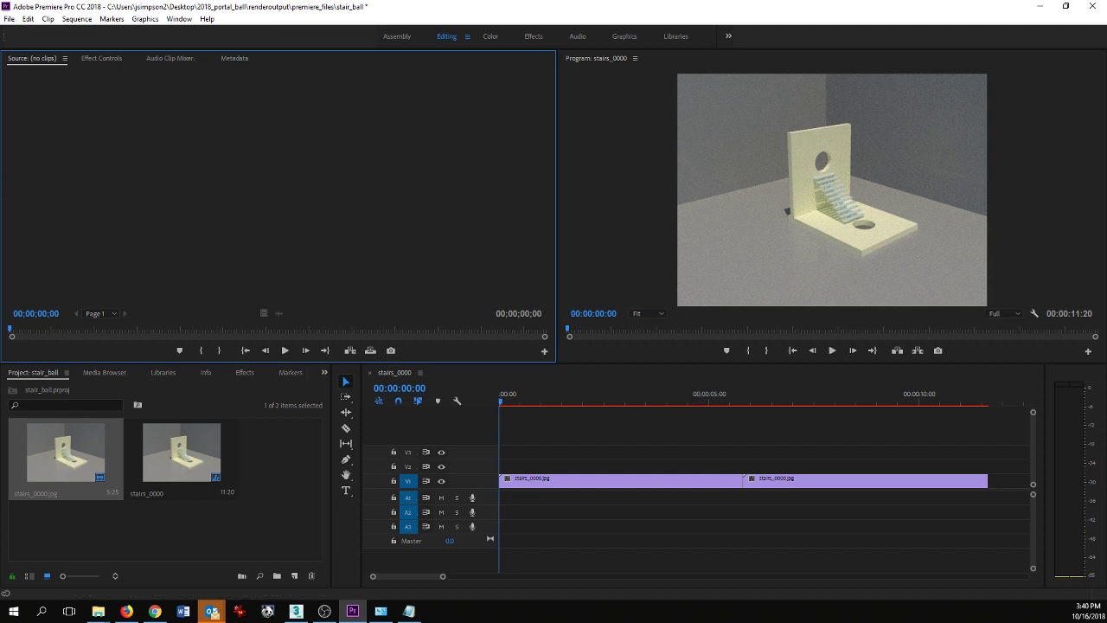
# Switch to Chrome and look over the incompetech royalty-free music list around the Northern Glade track
pyautogui.hotkey('alt', 'Tab')
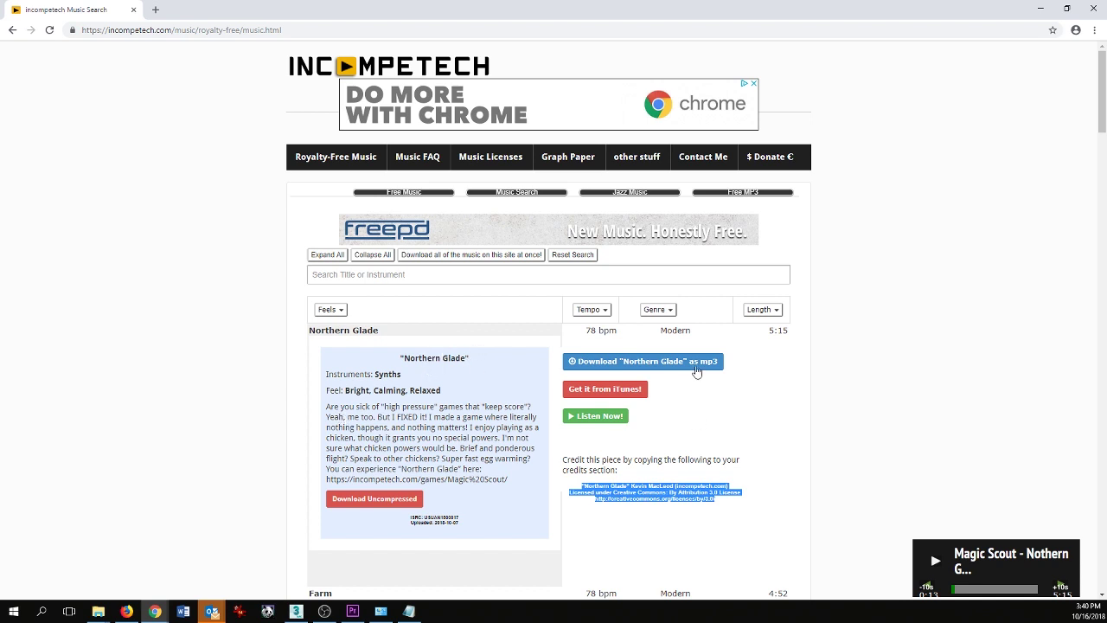
pyautogui.scroll(-2, 718, 355)
pyautogui.scroll(-1, 742, 343)
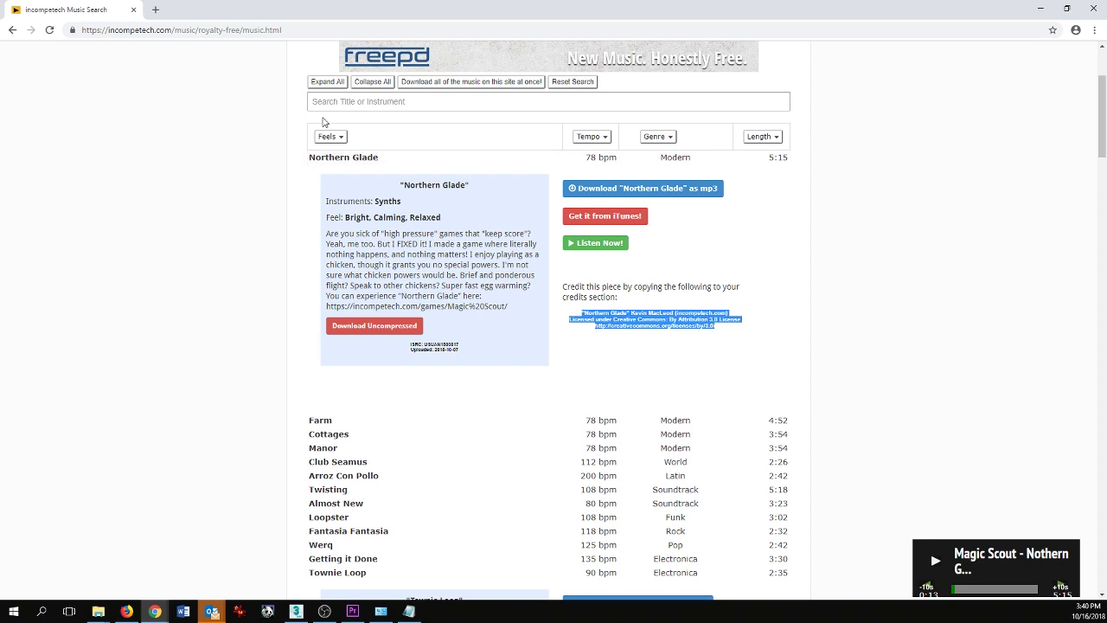
pyautogui.scroll(2, 135, 135)
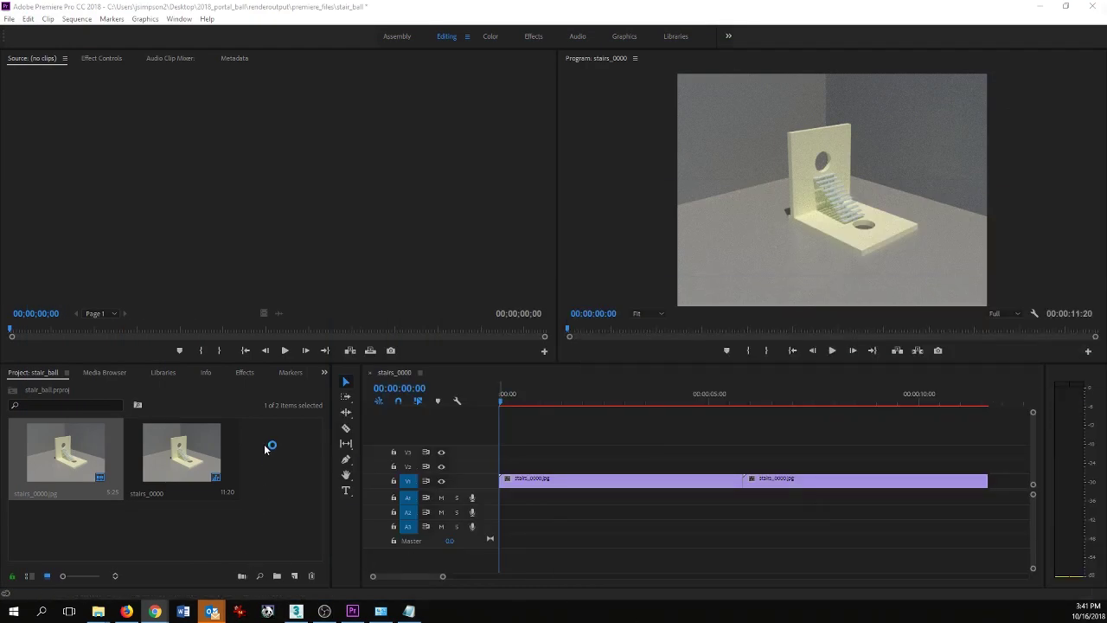
# Import Magic Scout - Nothern Glade from the sceneassets sounds folder and place it on A1 at the sequence start
pyautogui.rightClick(264, 490)
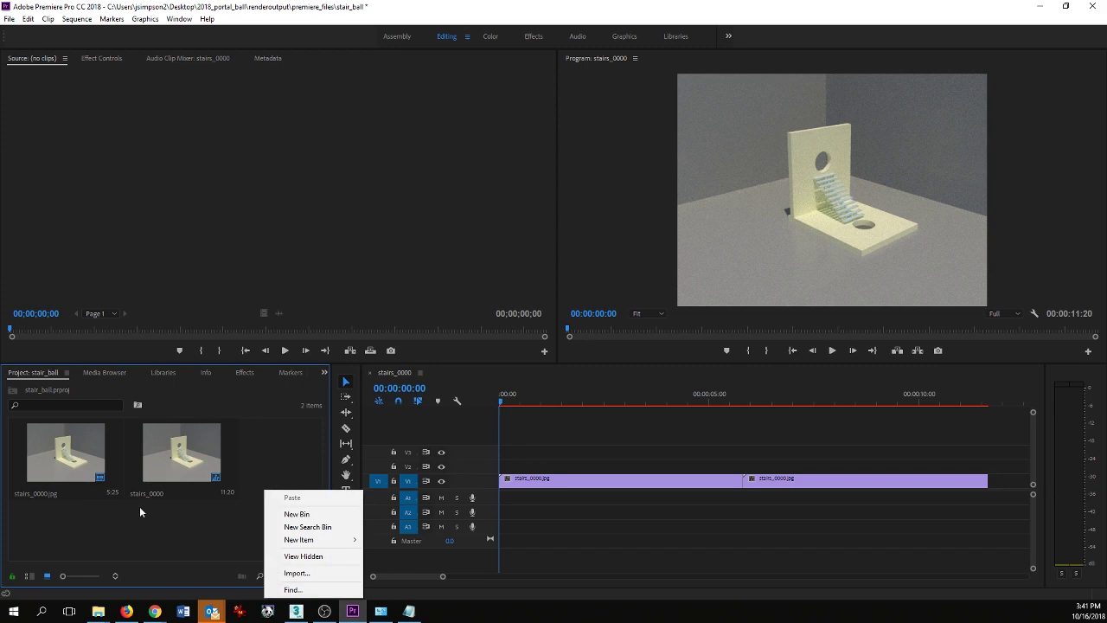
pyautogui.click(325, 572)
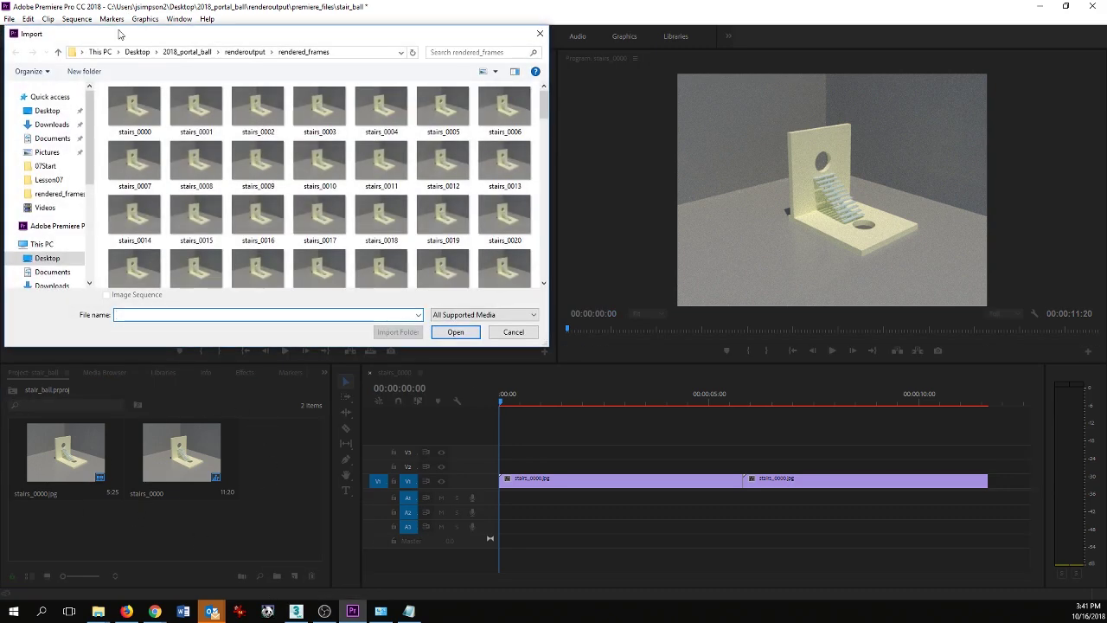
pyautogui.click(245, 52)
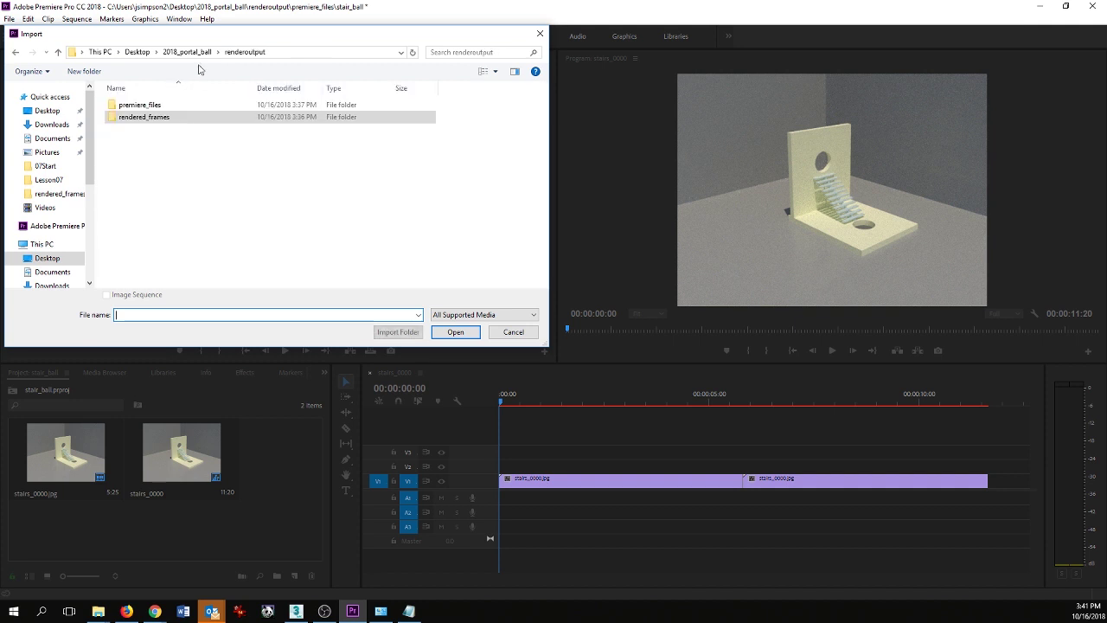
pyautogui.click(190, 55)
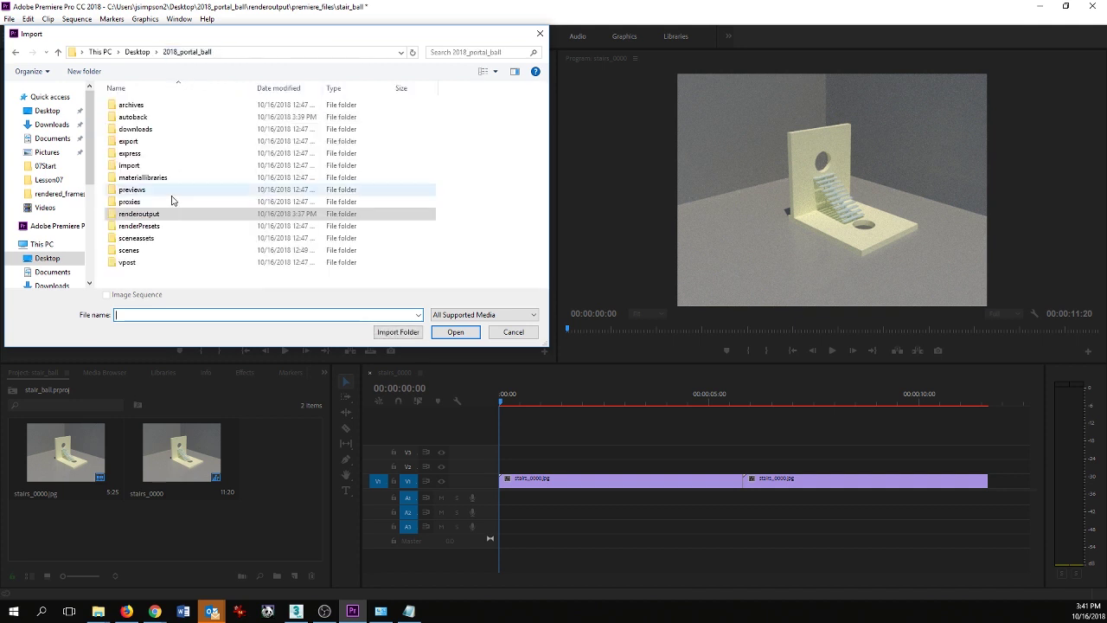
pyautogui.doubleClick(141, 238)
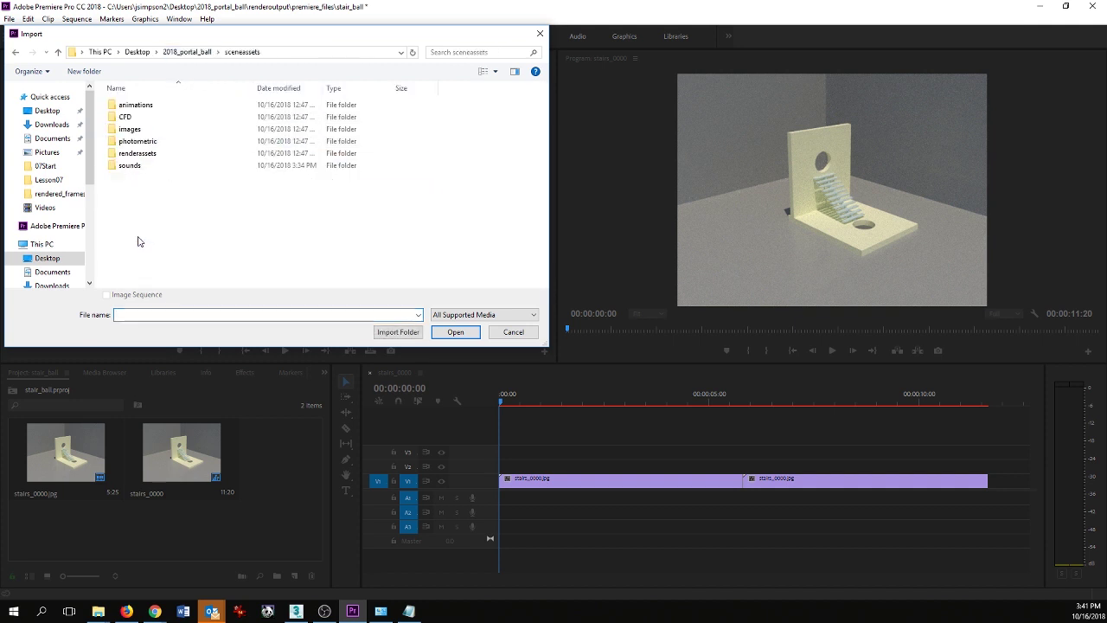
pyautogui.doubleClick(132, 165)
pyautogui.click(165, 110)
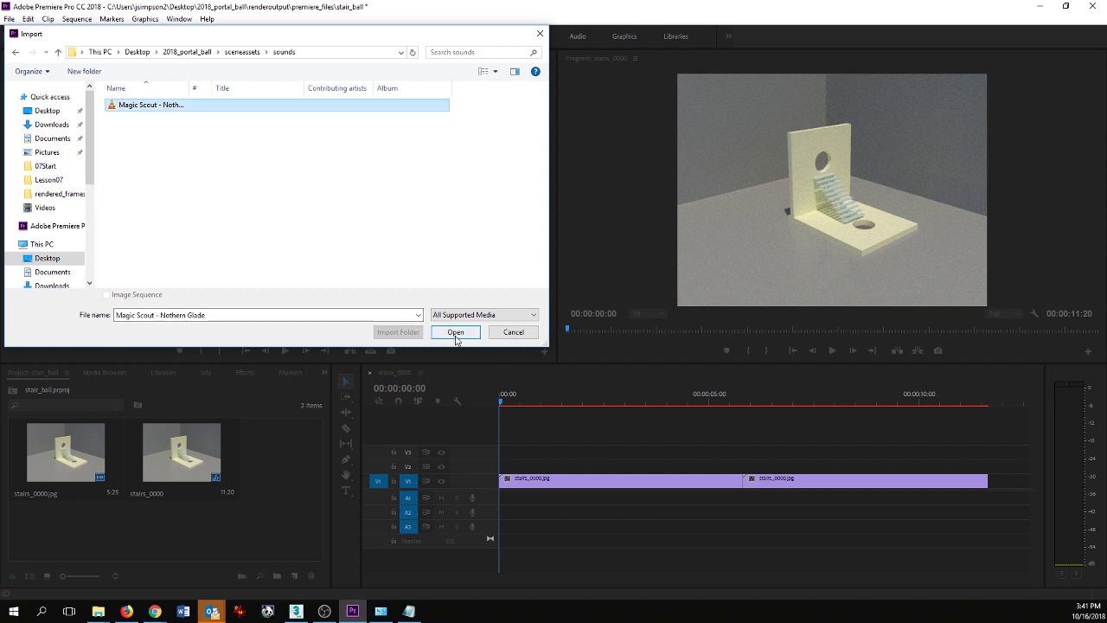
pyautogui.click(455, 332)
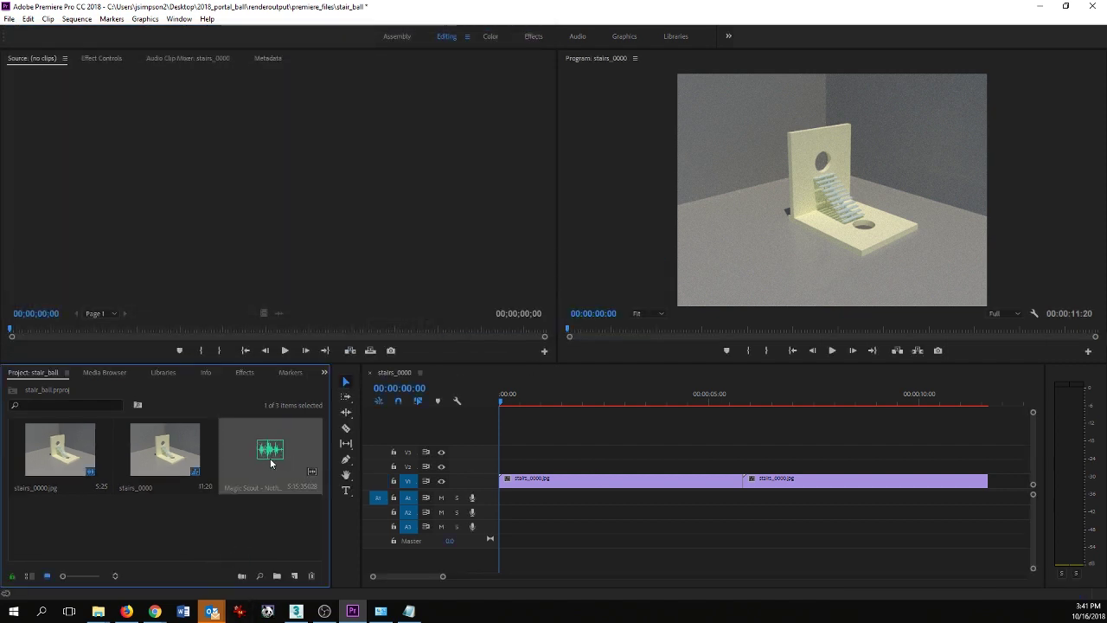
pyautogui.moveTo(270, 463); pyautogui.dragTo(507, 501)
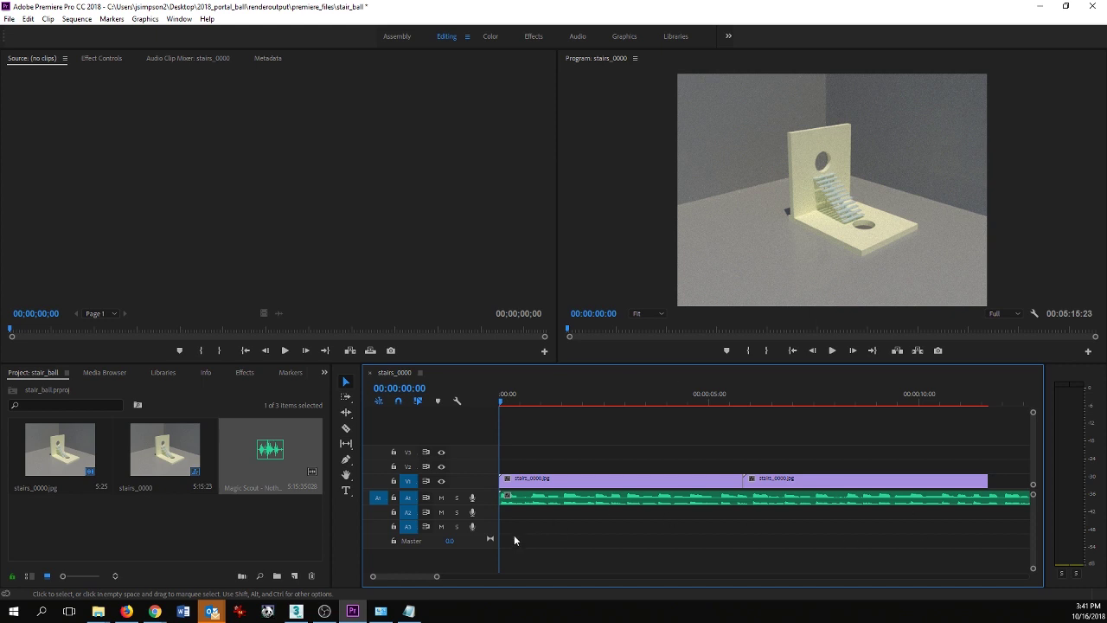
# Shift both stairs_0000.jpg clips on V1 about 1.5 seconds later, leaving a gap at the sequence start
pyautogui.click(680, 482)
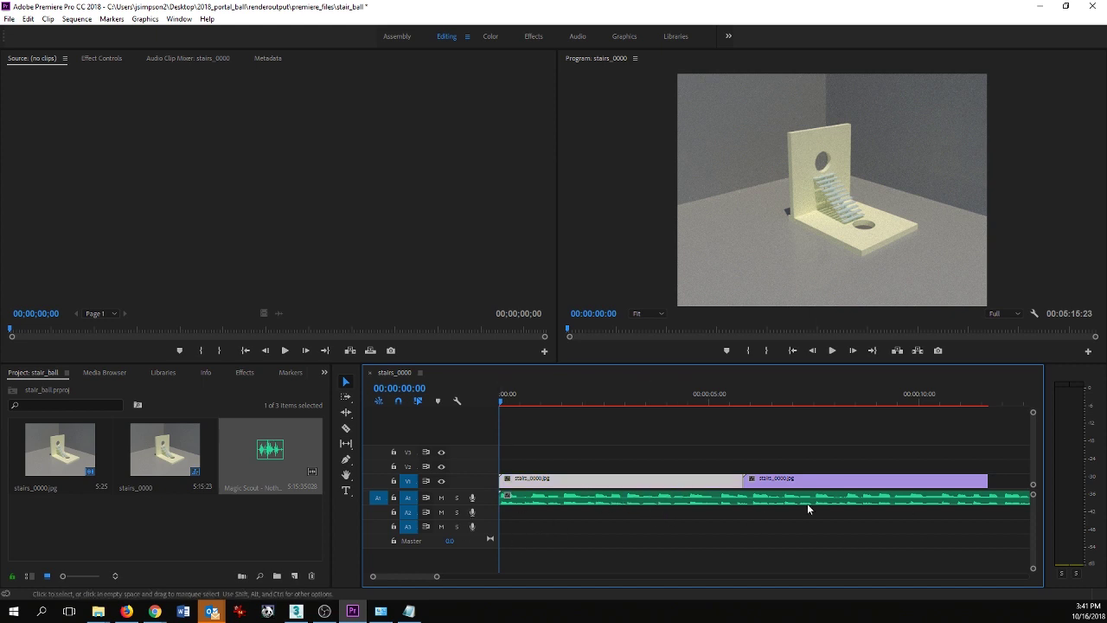
pyautogui.keyDown('shift'); pyautogui.click(840, 481); pyautogui.keyUp('shift')
pyautogui.moveTo(673, 480); pyautogui.dragTo(739, 483)
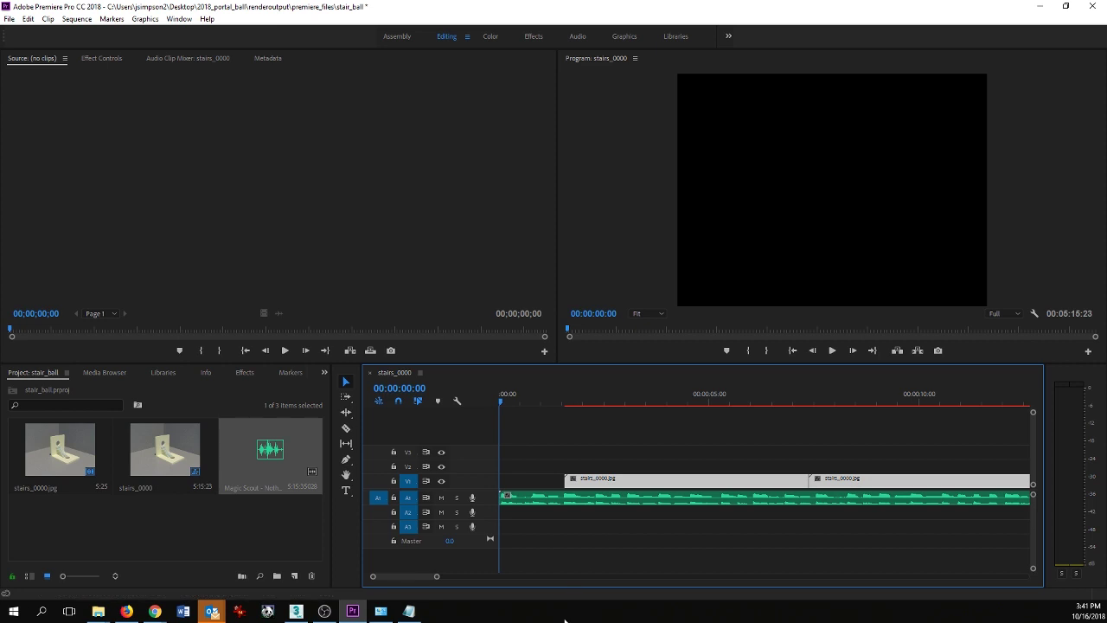
# Add a two-line text graphic reading "Endless" and "StairBall" over the black opening of the sequence
pyautogui.click(346, 491)
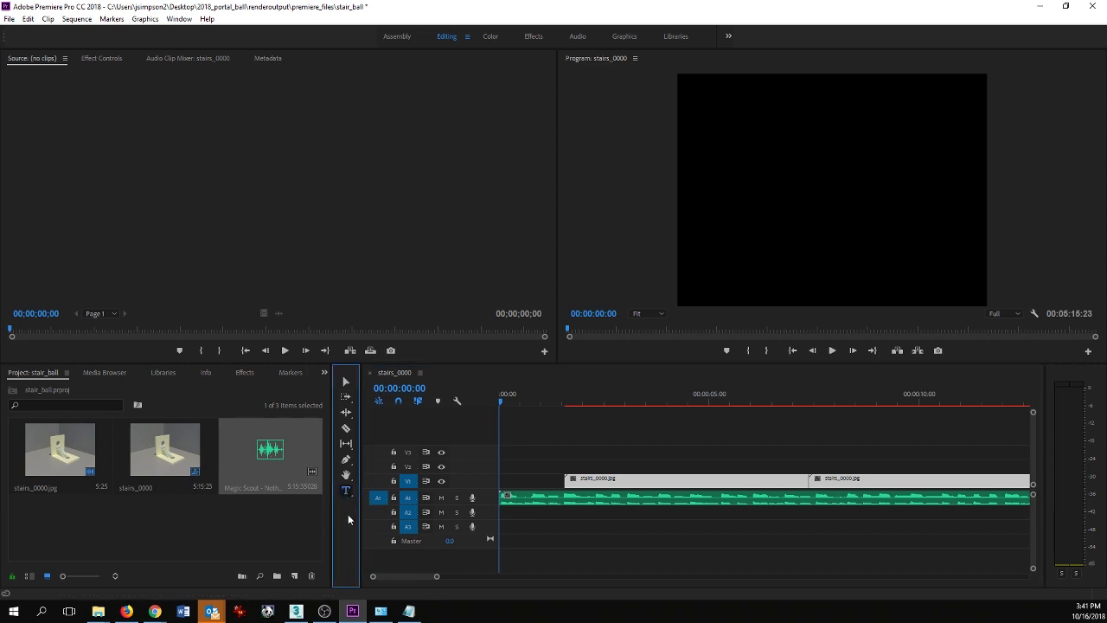
pyautogui.click(733, 126)
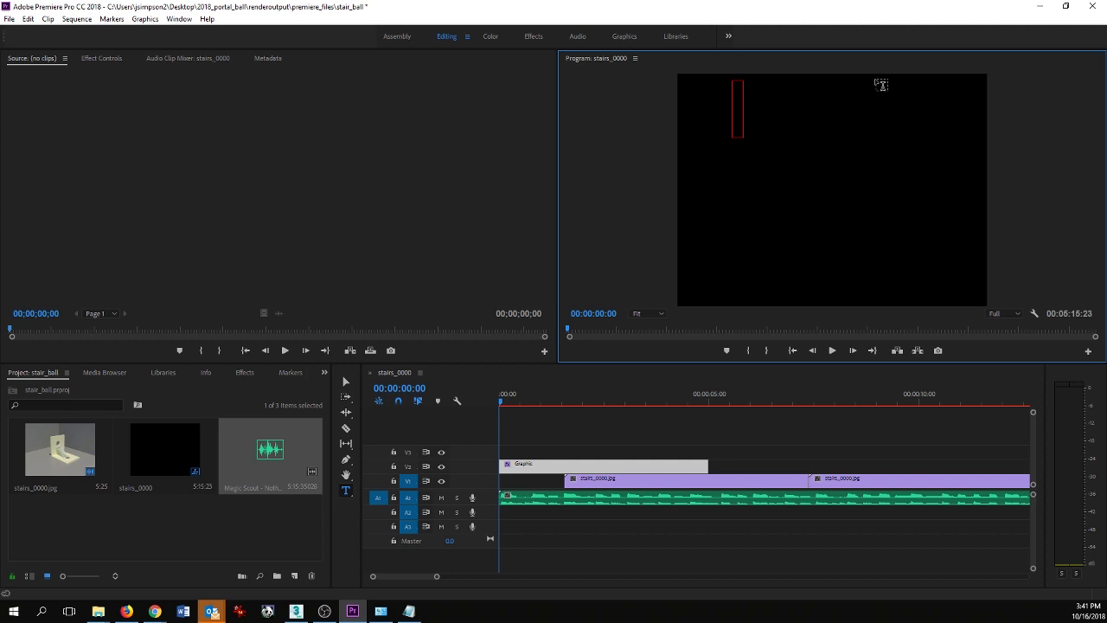
pyautogui.write('Endless')
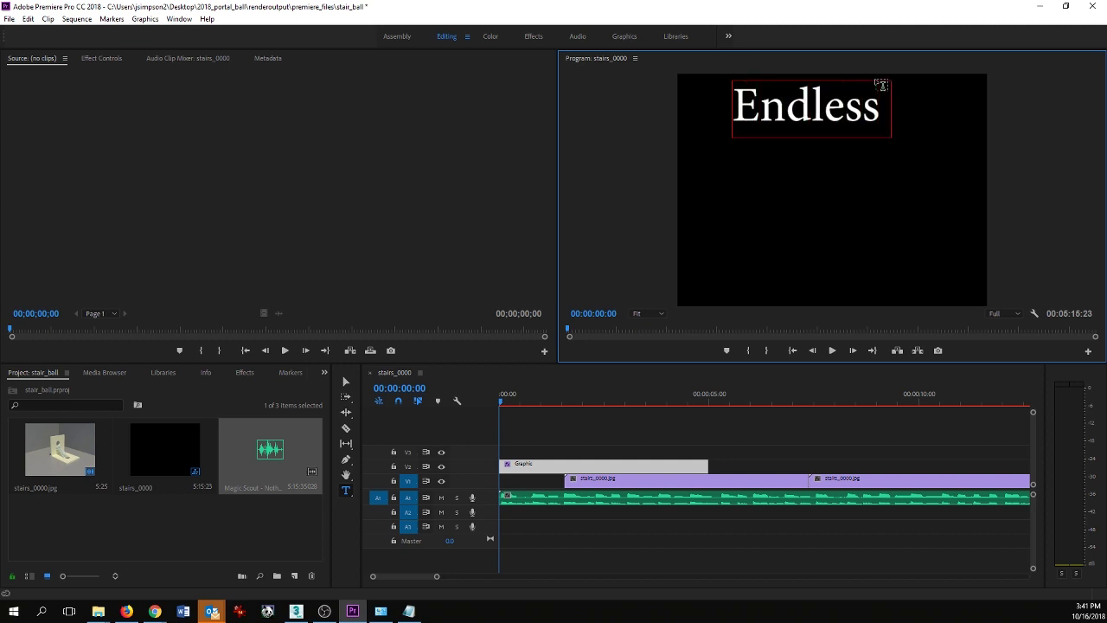
pyautogui.press('Return')
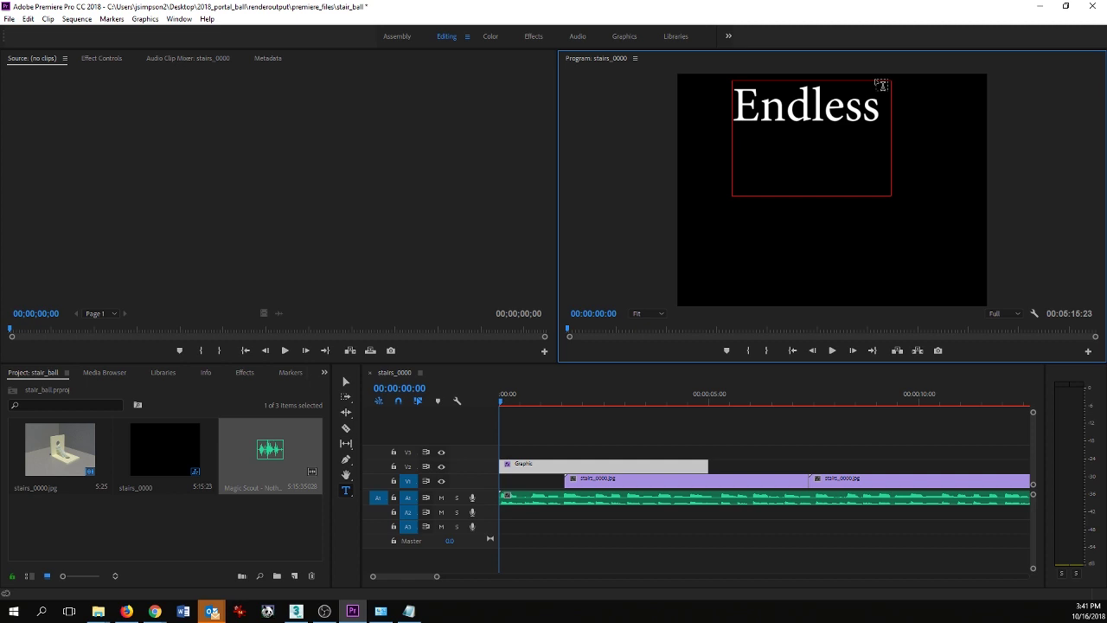
pyautogui.write('Sa')
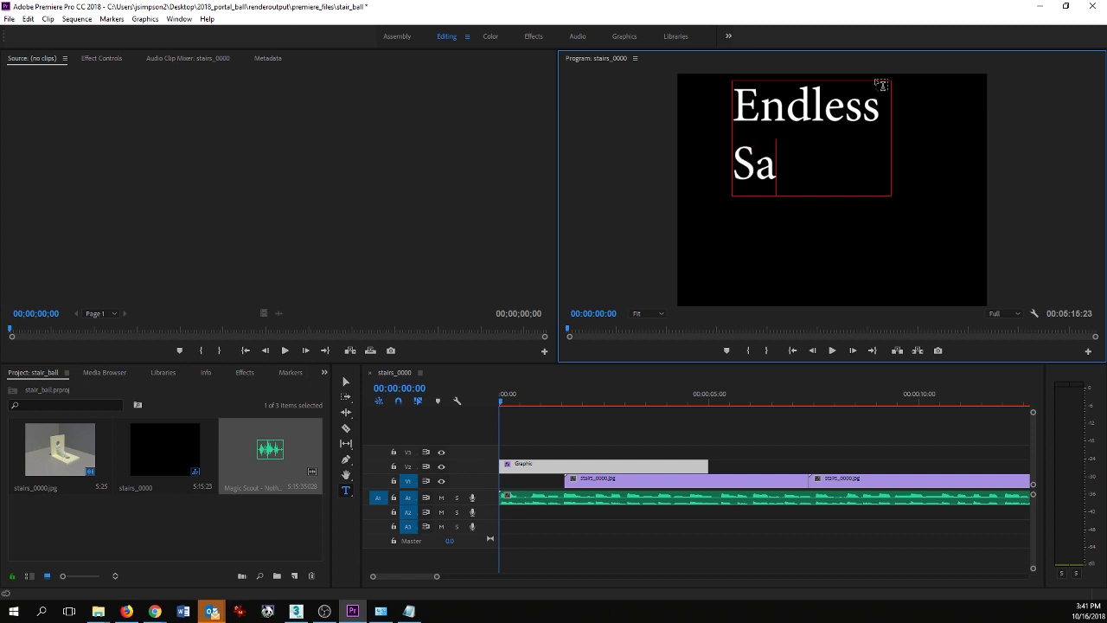
pyautogui.write('tair')
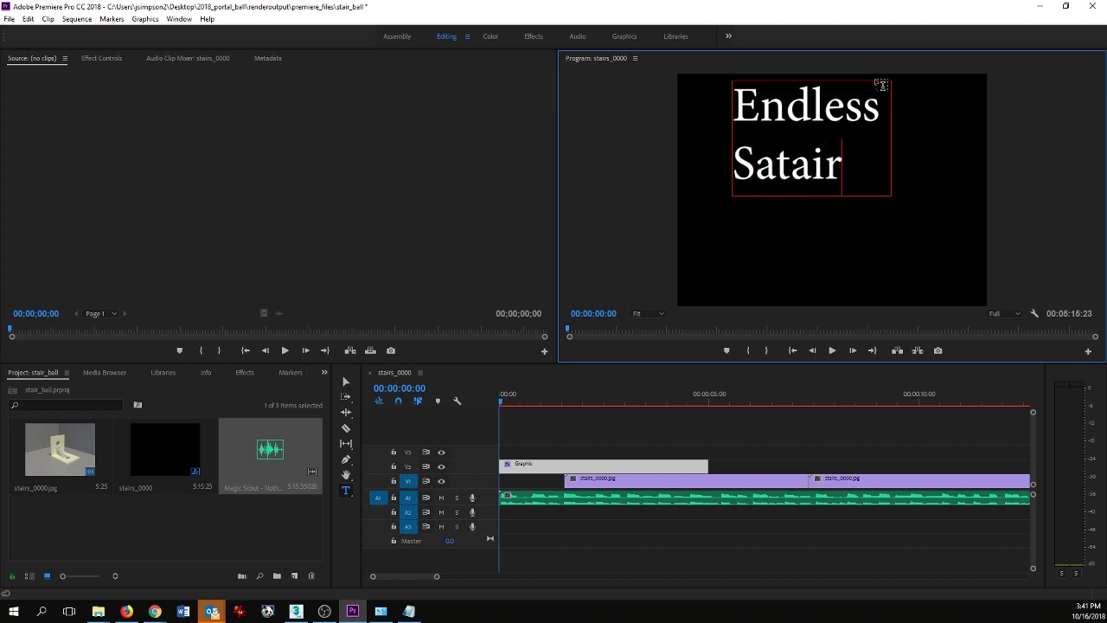
pyautogui.write('Ball')
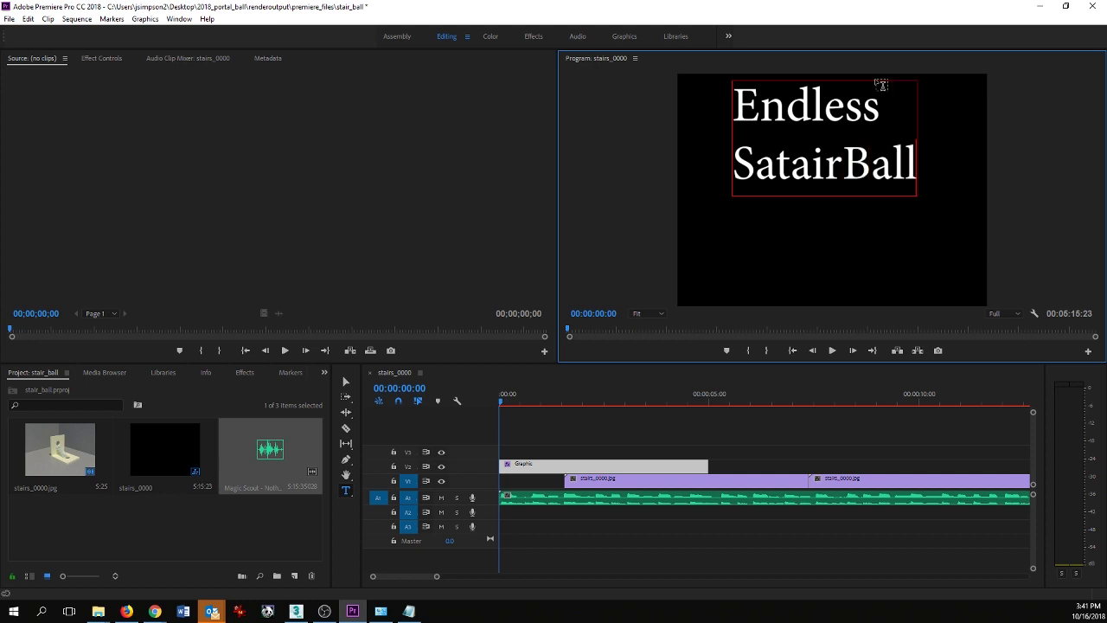
pyautogui.press('BackSpace')
pyautogui.press('BackSpace')
pyautogui.press('BackSpace')
pyautogui.press('BackSpace')
pyautogui.press('BackSpace')
pyautogui.press('BackSpace')
pyautogui.press('BackSpace')
pyautogui.press('BackSpace')
pyautogui.press('BackSpace')
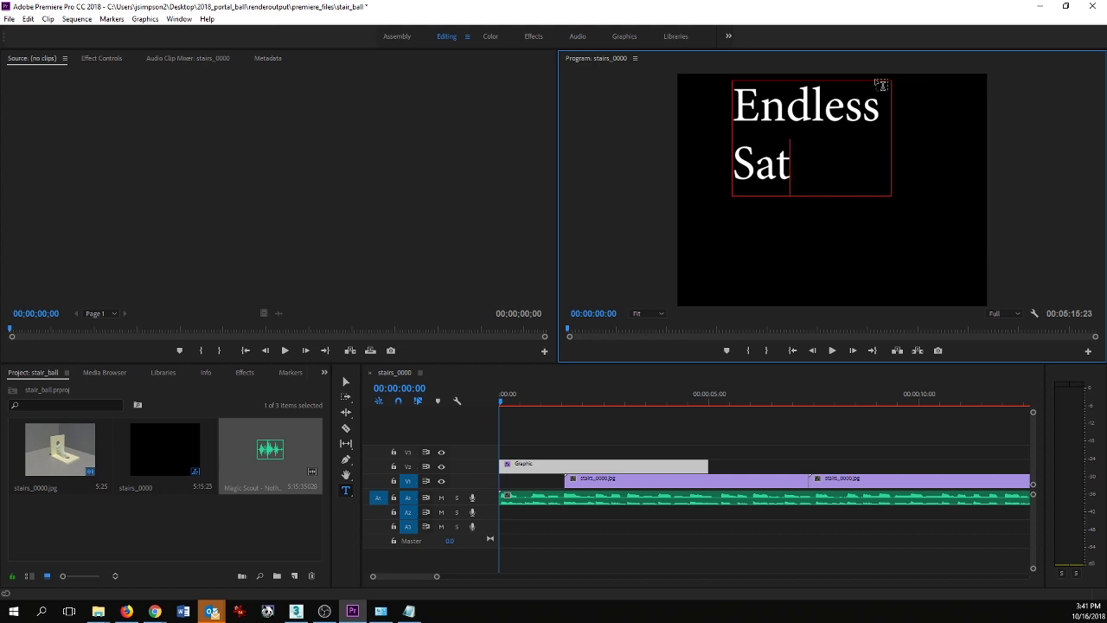
pyautogui.write('tair')
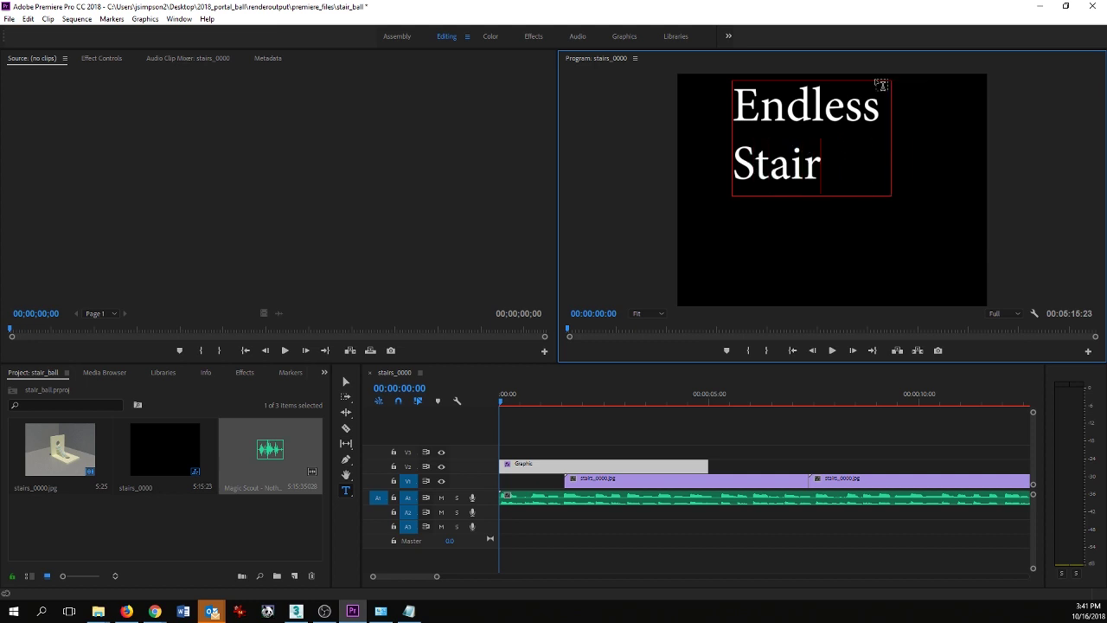
pyautogui.write('Ball')
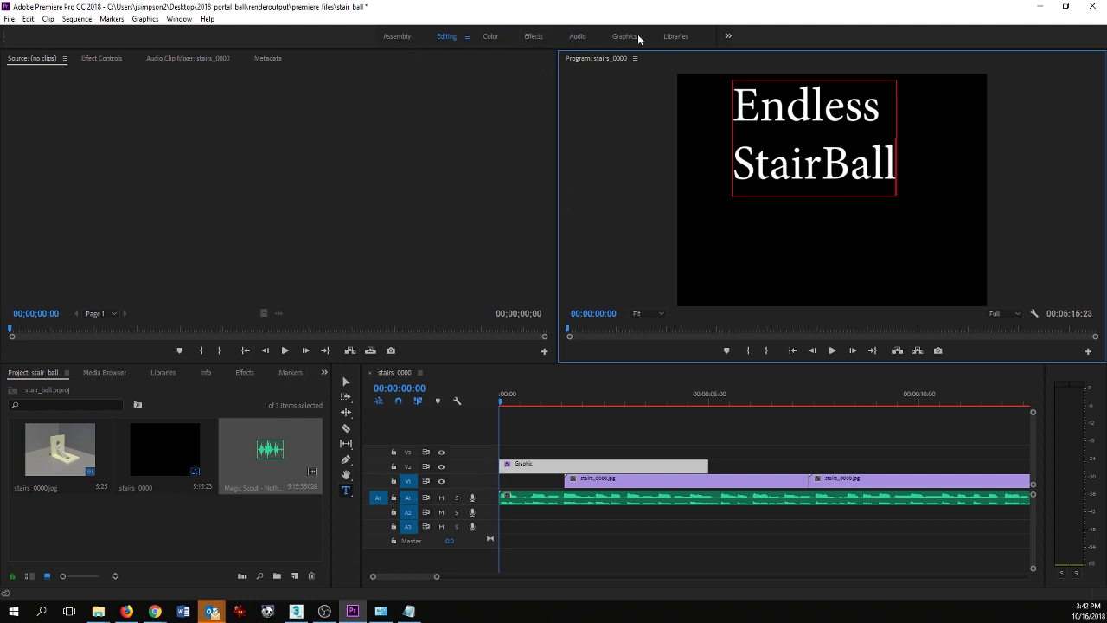
# Set the Endless StairBall text's font size to 51 and move it to the frame's upper-left corner
pyautogui.click(468, 37)
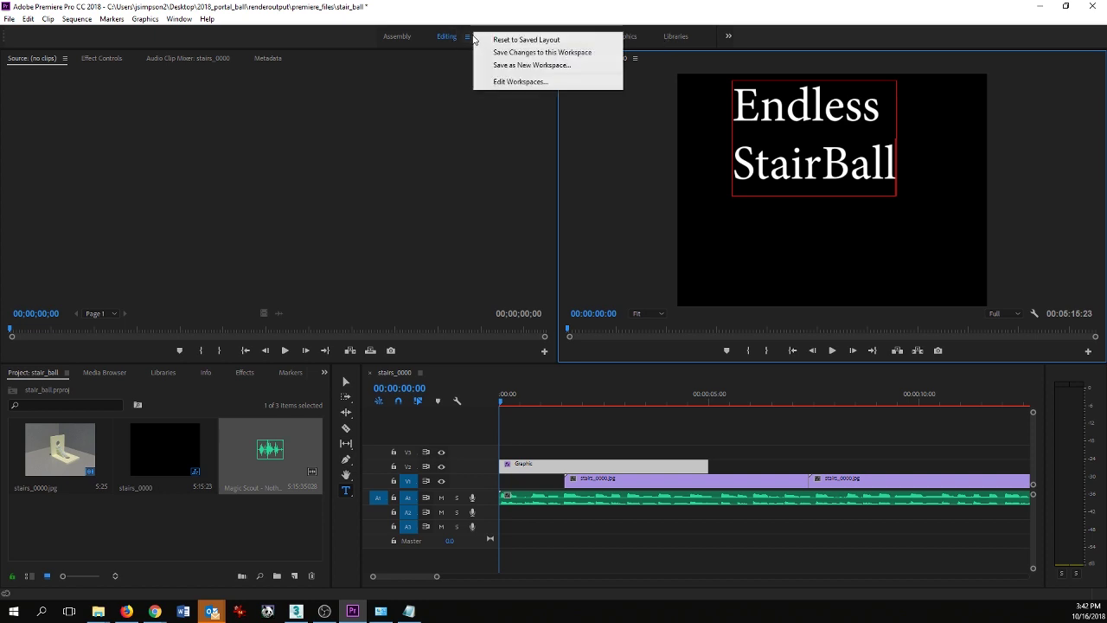
pyautogui.click(456, 38)
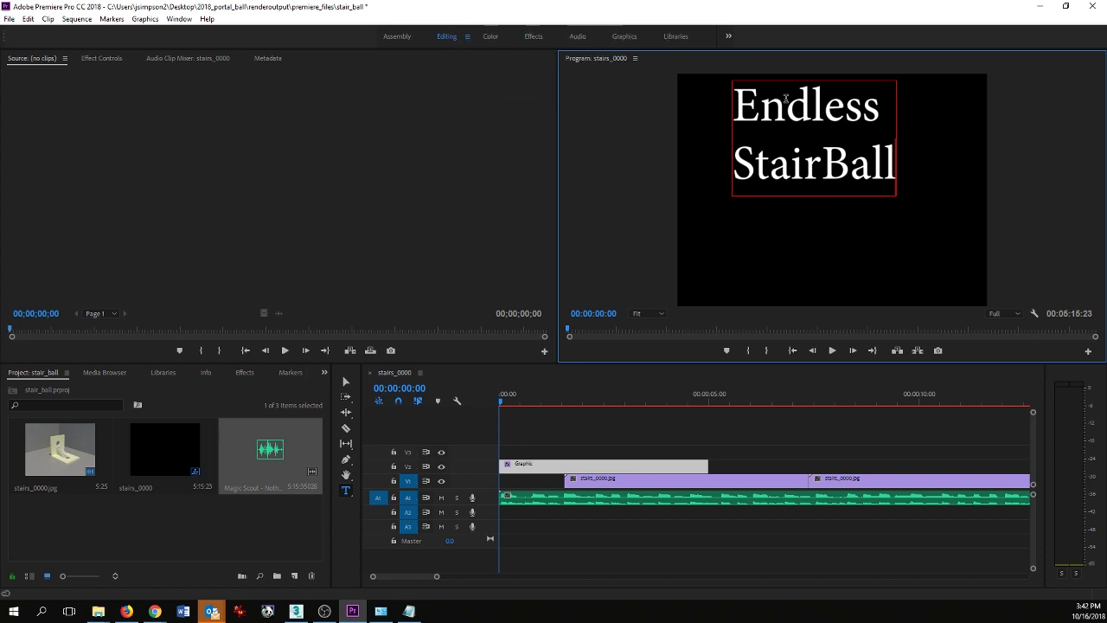
pyautogui.click(346, 382)
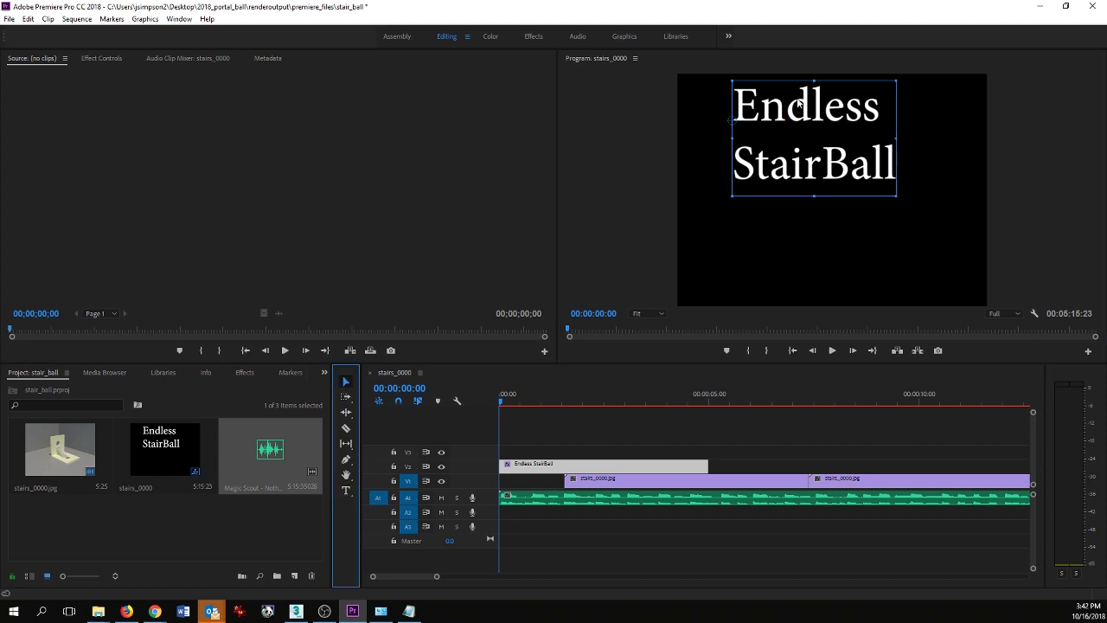
pyautogui.click(770, 118)
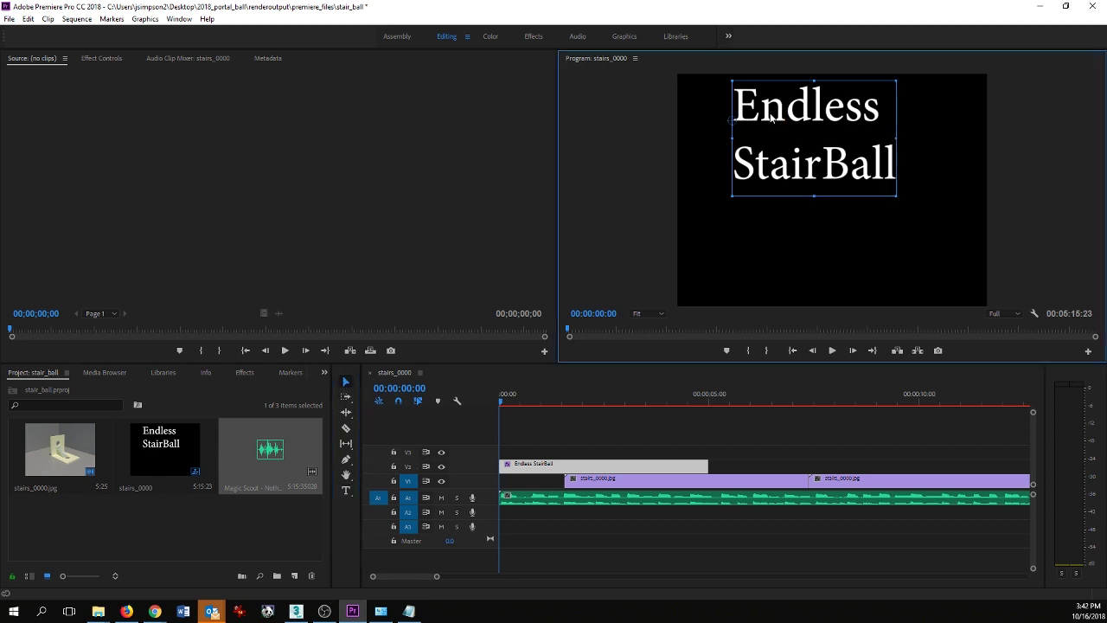
pyautogui.click(90, 59)
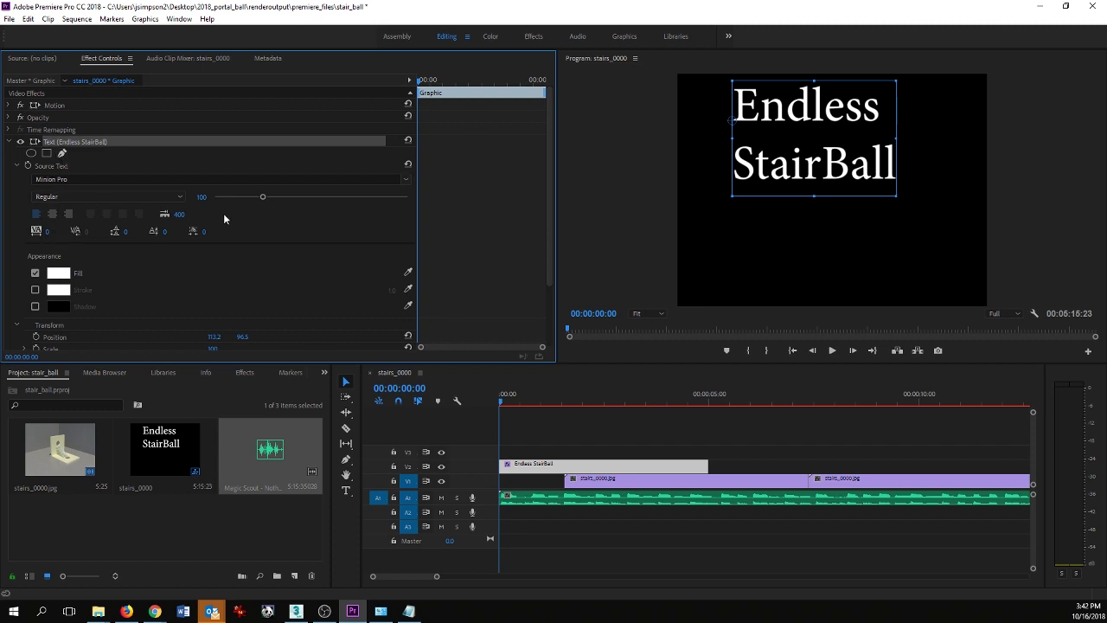
pyautogui.moveTo(263, 198); pyautogui.dragTo(239, 196)
pyautogui.moveTo(770, 114); pyautogui.dragTo(733, 97)
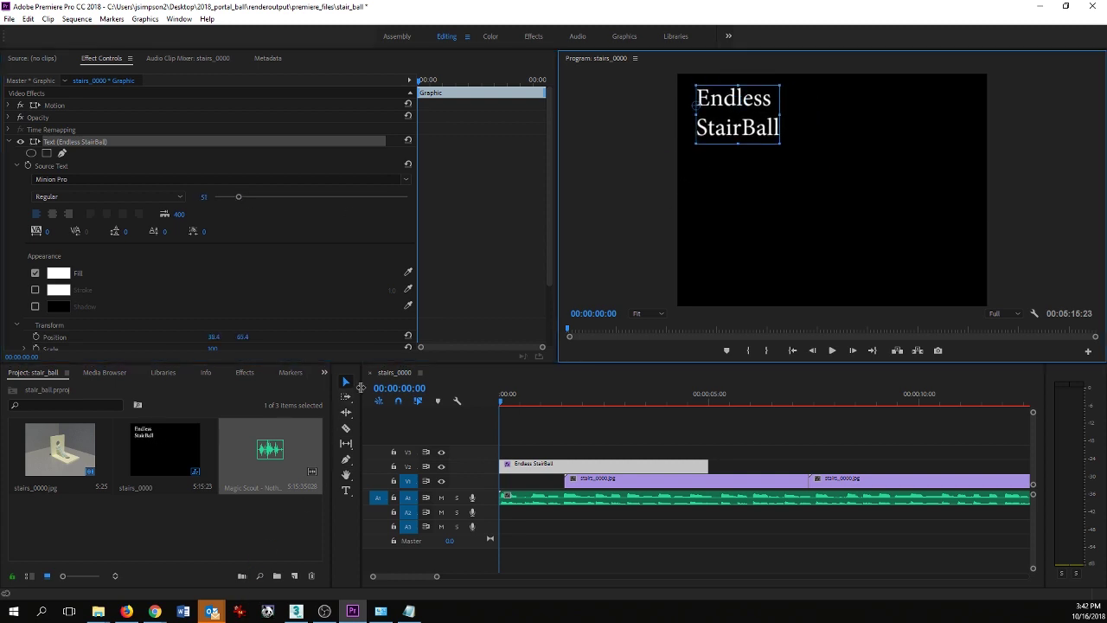
# Add the copied "Northern Glade" license attribution as a second text layer and place it below the title, near the frame's left edge
pyautogui.click(345, 495)
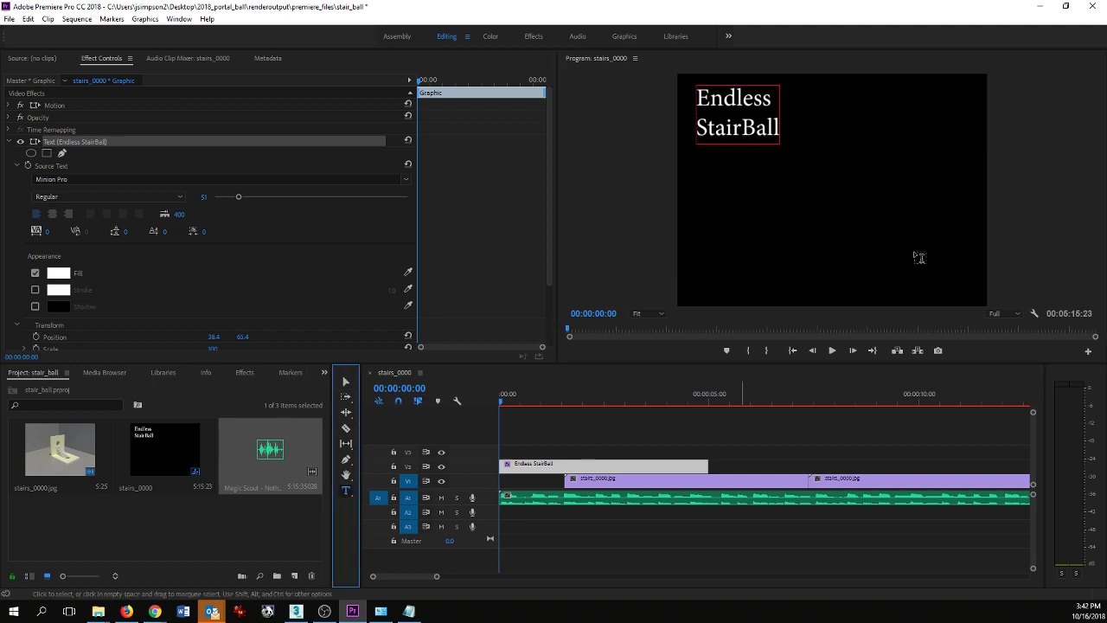
pyautogui.click(808, 257)
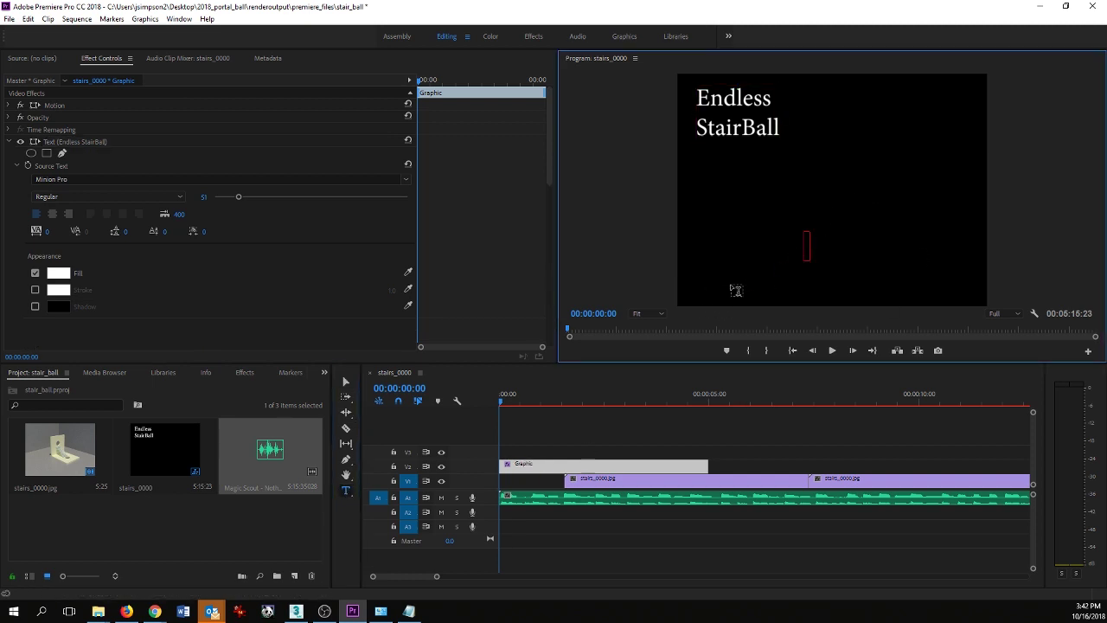
pyautogui.hotkey('ctrl', 'v')
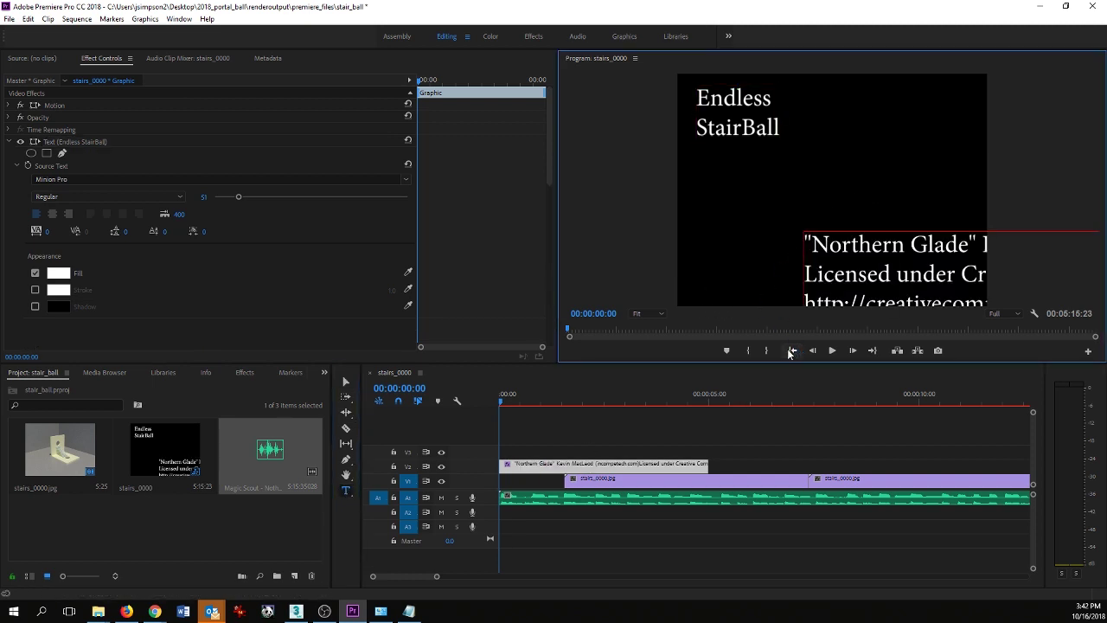
pyautogui.click(346, 384)
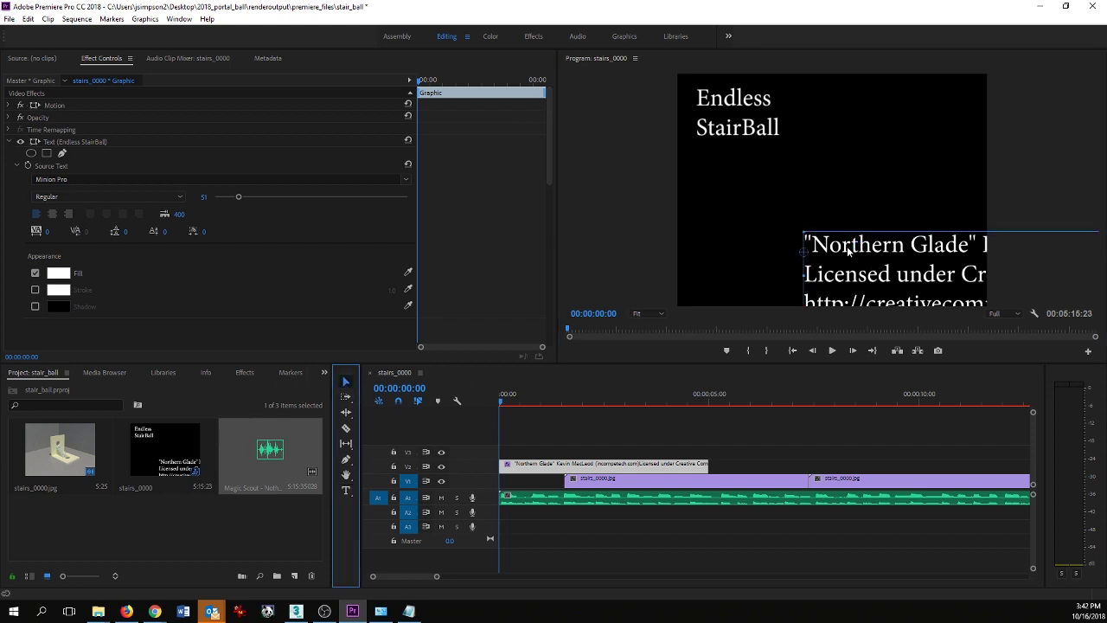
pyautogui.moveTo(852, 248); pyautogui.dragTo(731, 205)
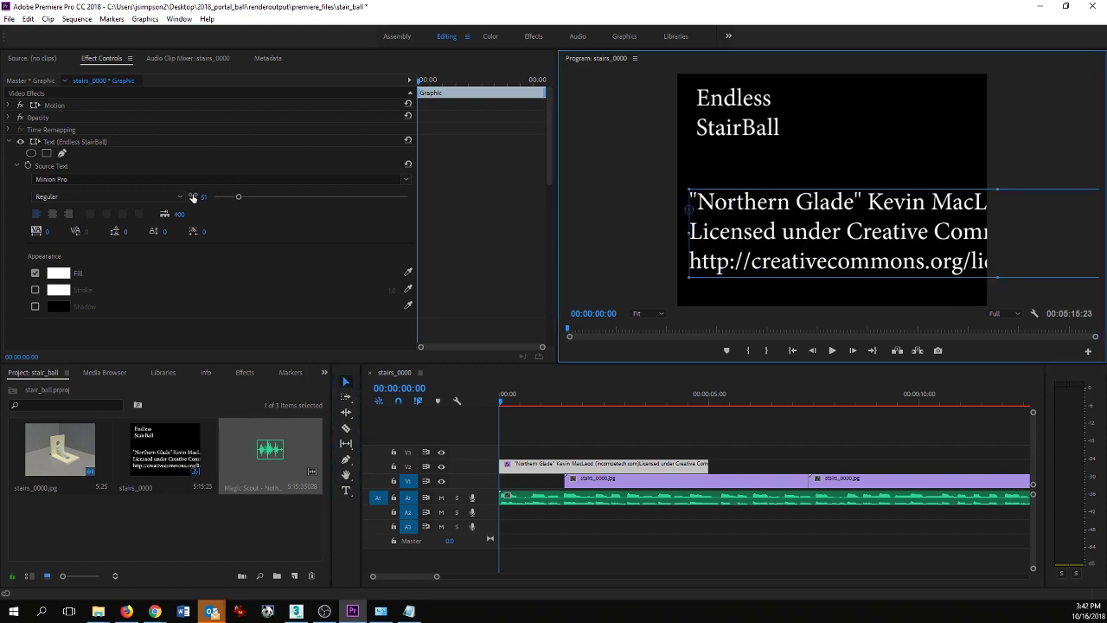
# Nudge the Northern Glade attribution slightly right and up, and set the Endless StairBall text's font size to 57
pyautogui.moveTo(240, 197)
pyautogui.mouseDown()
pyautogui.moveTo(224, 198)
pyautogui.moveTo(235, 200)
pyautogui.mouseUp()
pyautogui.click(735, 201)
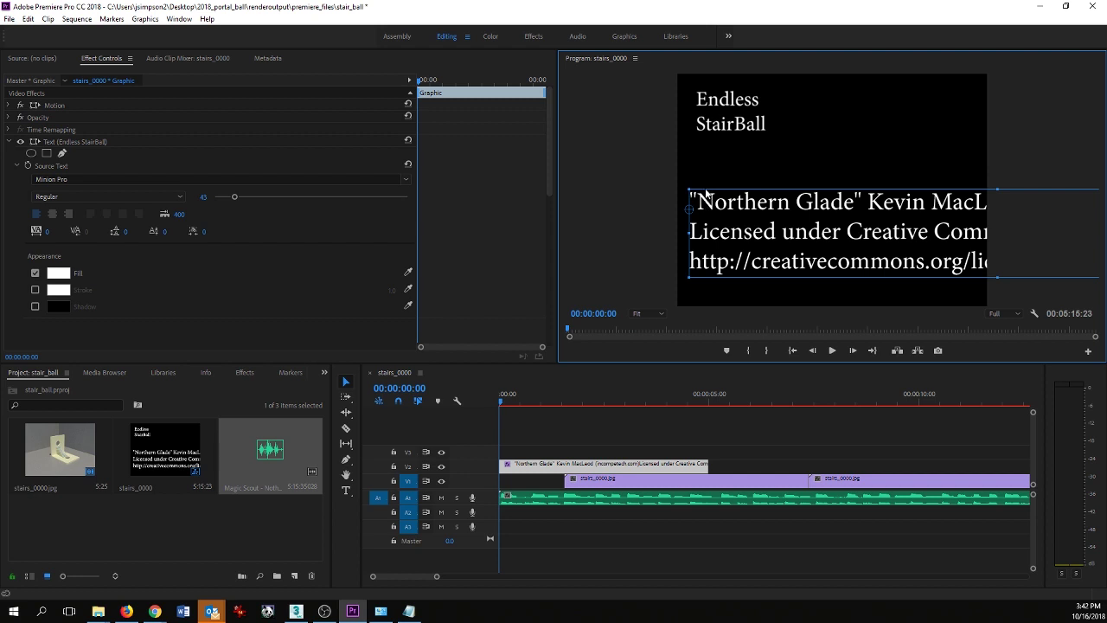
pyautogui.moveTo(712, 207); pyautogui.dragTo(725, 203)
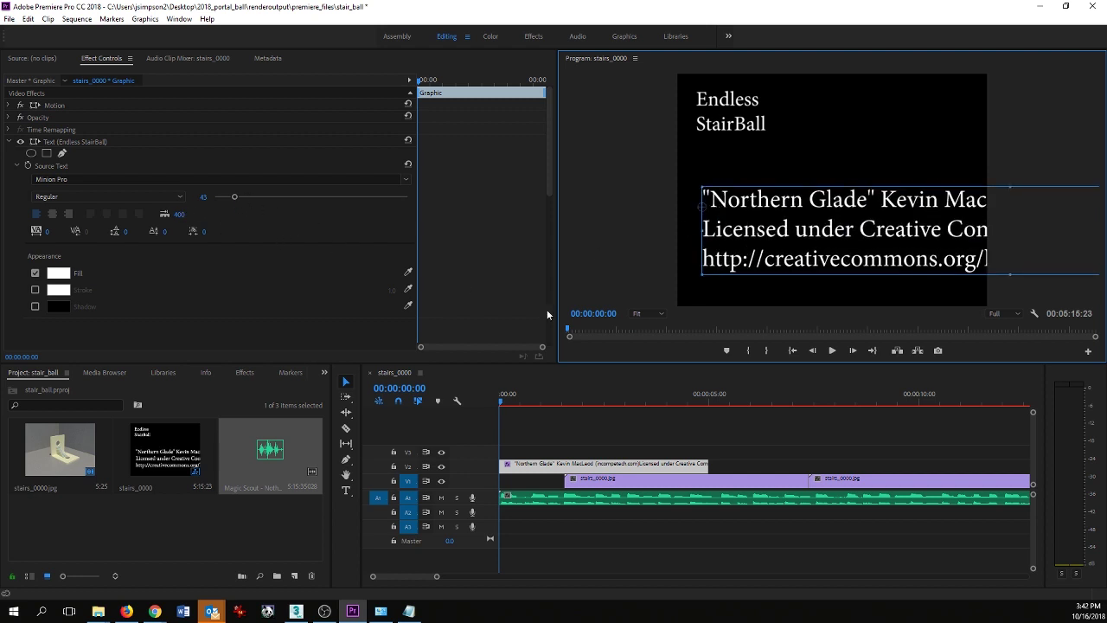
pyautogui.click(737, 123)
pyautogui.click(744, 202)
pyautogui.moveTo(236, 197)
pyautogui.mouseDown()
pyautogui.moveTo(252, 195)
pyautogui.moveTo(240, 194)
pyautogui.mouseUp()
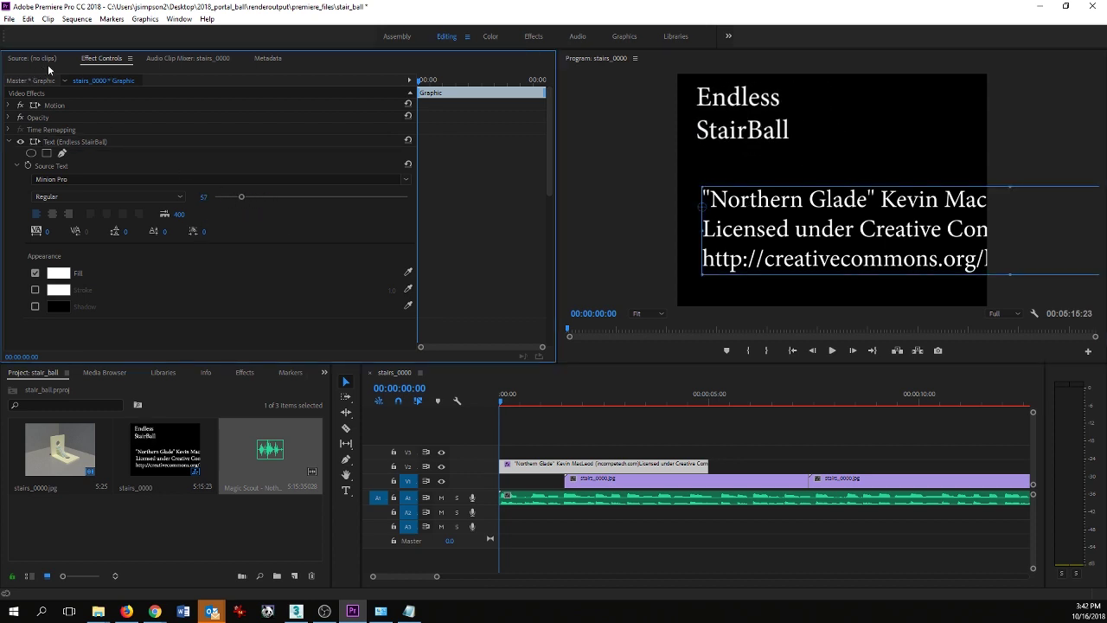
pyautogui.click(13, 166)
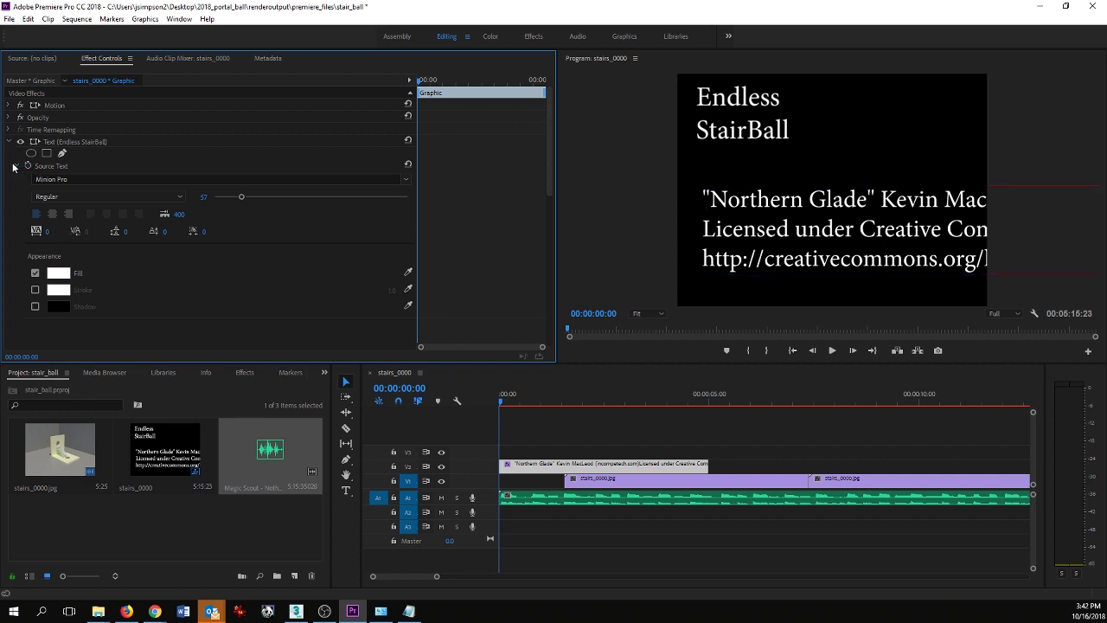
# Set the Northern Glade attribution's font size to 24 and move it down near the frame's lower edge
pyautogui.click(9, 142)
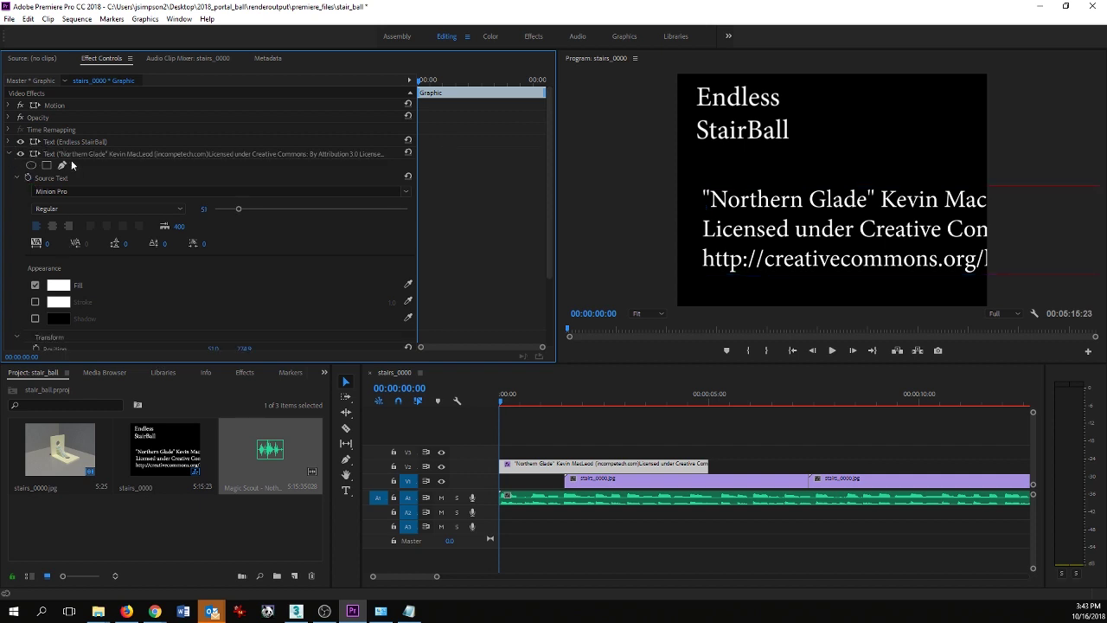
pyautogui.click(68, 155)
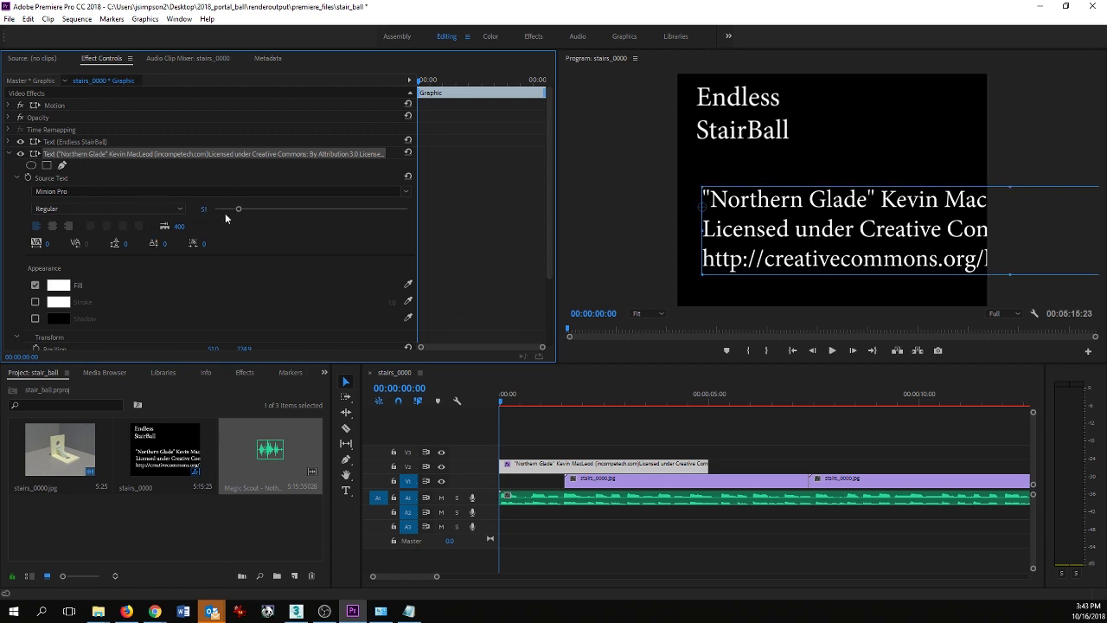
pyautogui.moveTo(240, 212); pyautogui.dragTo(225, 209)
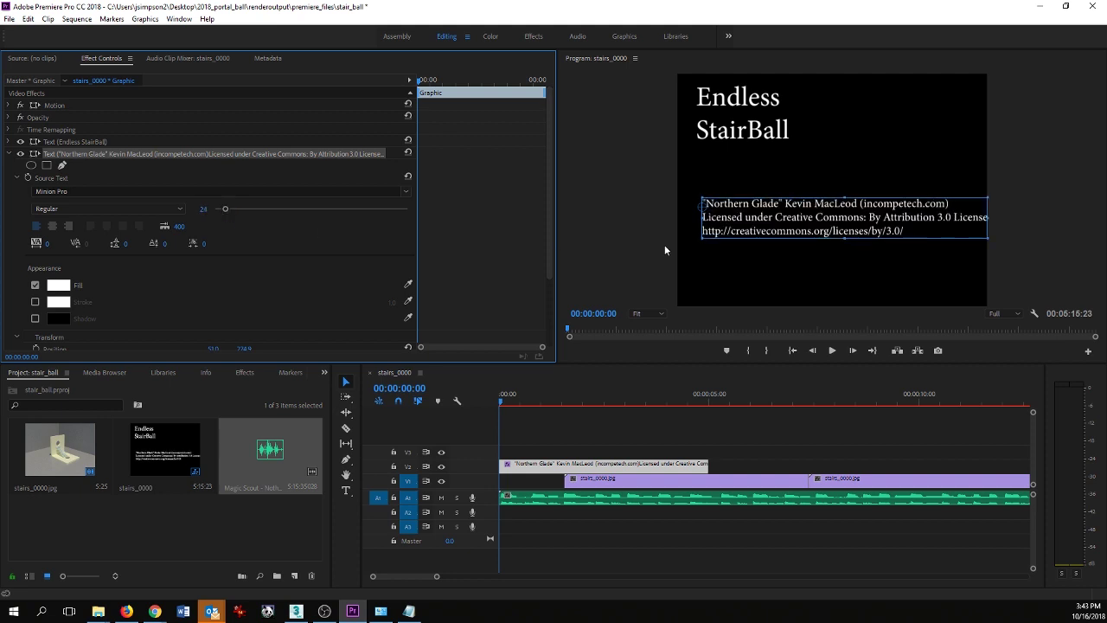
pyautogui.moveTo(717, 205); pyautogui.dragTo(703, 259)
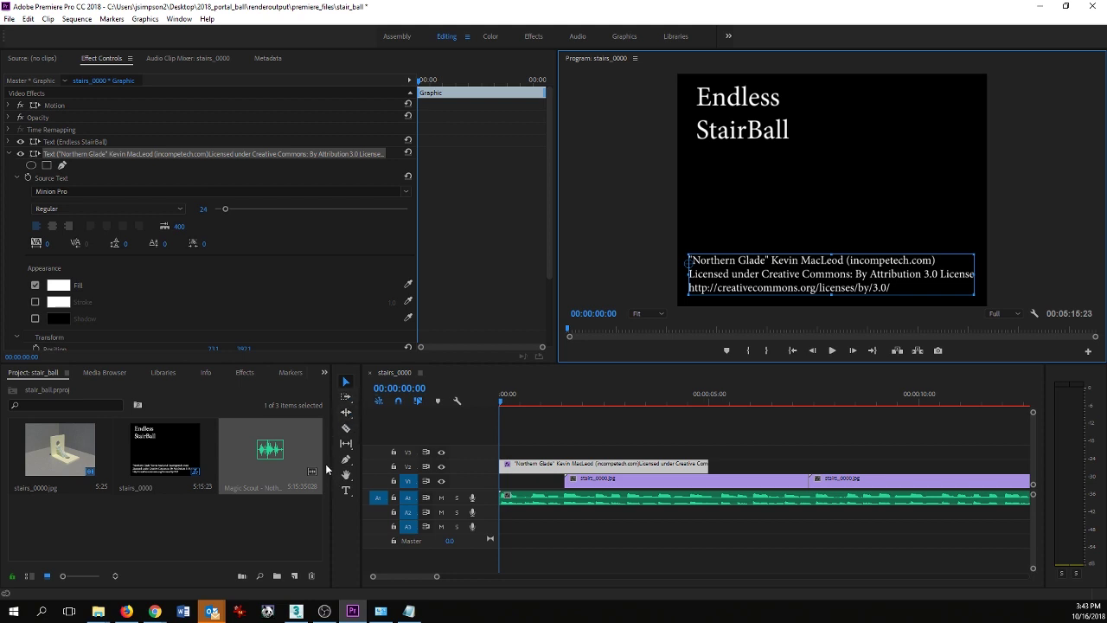
# Add a text layer reading "By" followed by the author's full name, and place it just below the word "StairBall"
pyautogui.click(346, 491)
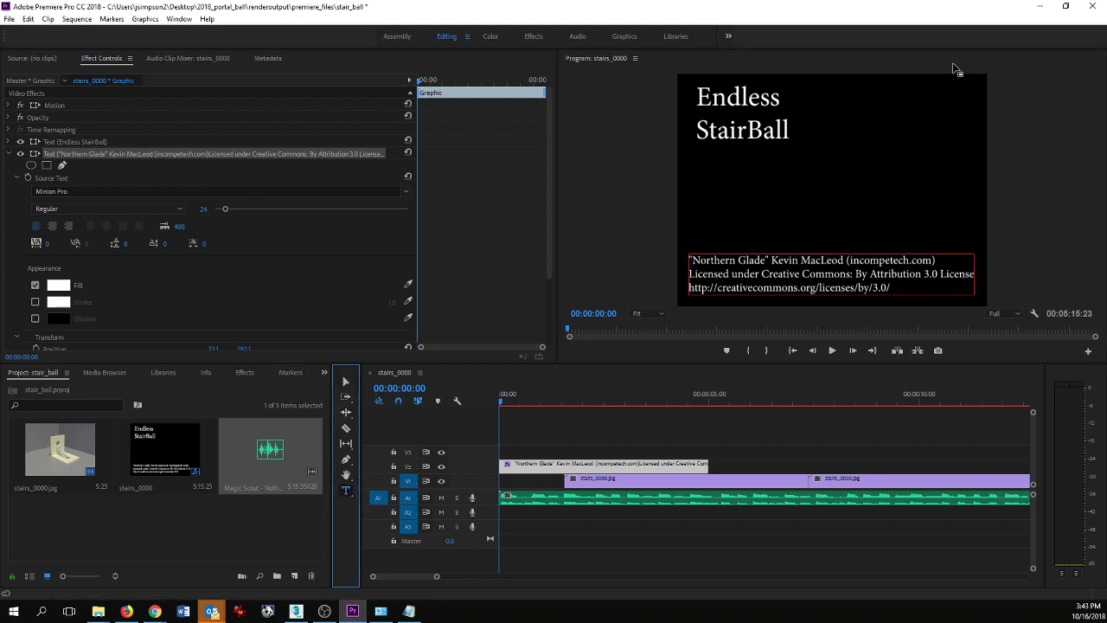
pyautogui.click(783, 167)
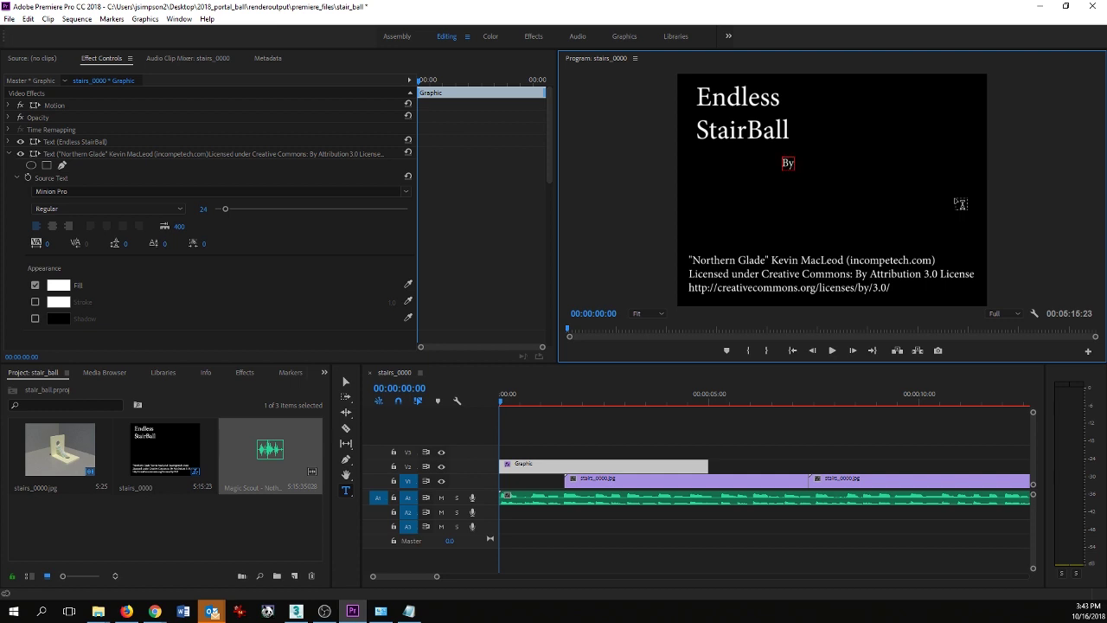
pyautogui.write('By Jon simpson')
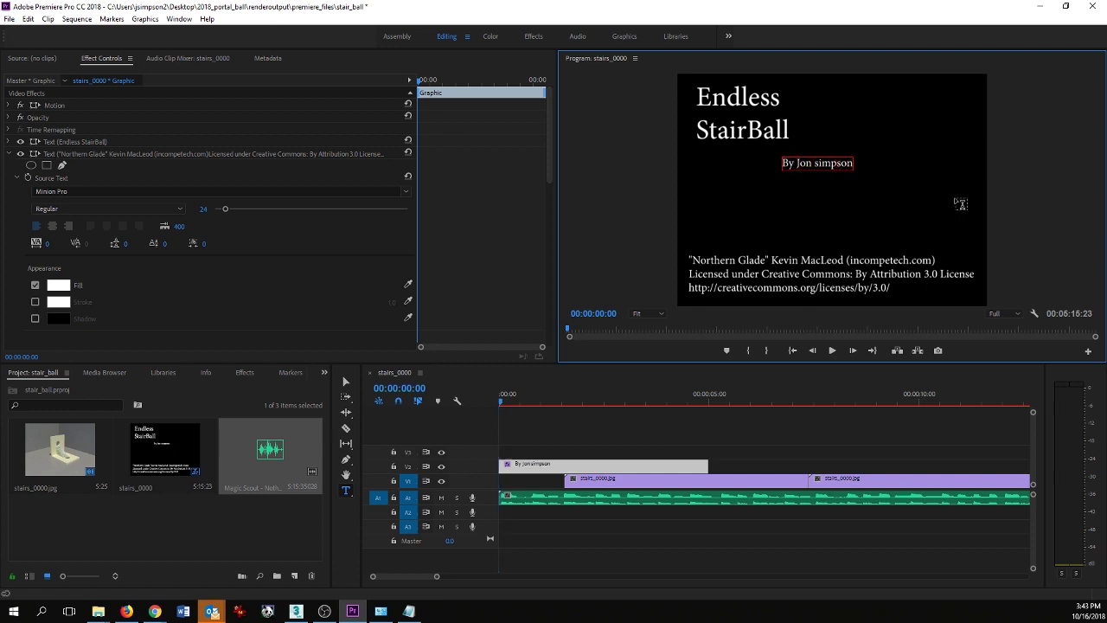
pyautogui.press('BackSpace')
pyautogui.write('S')
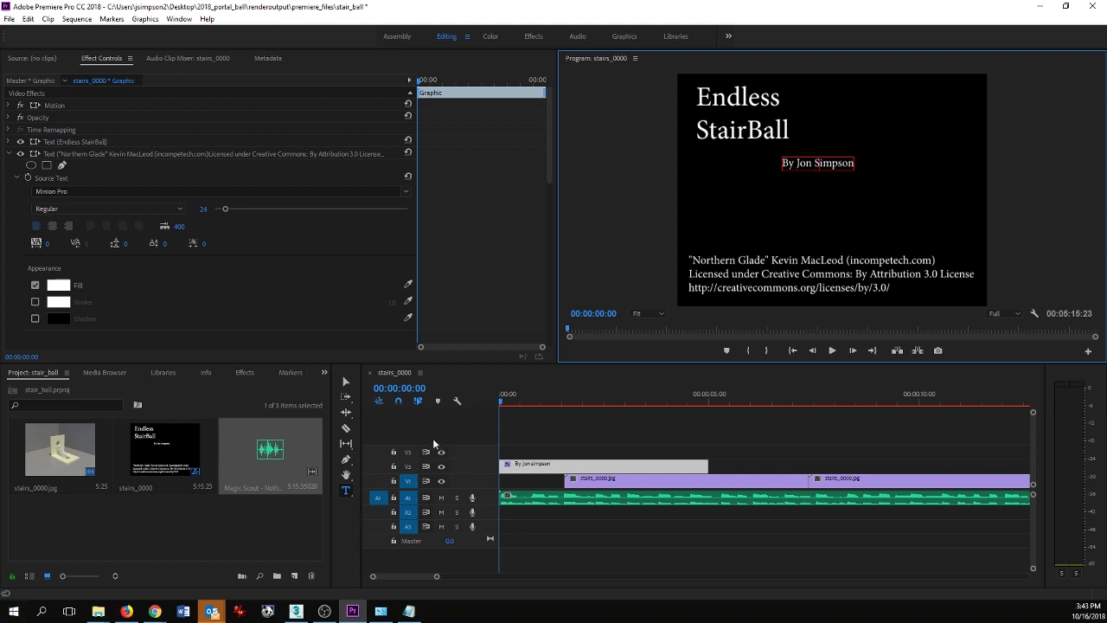
pyautogui.click(345, 382)
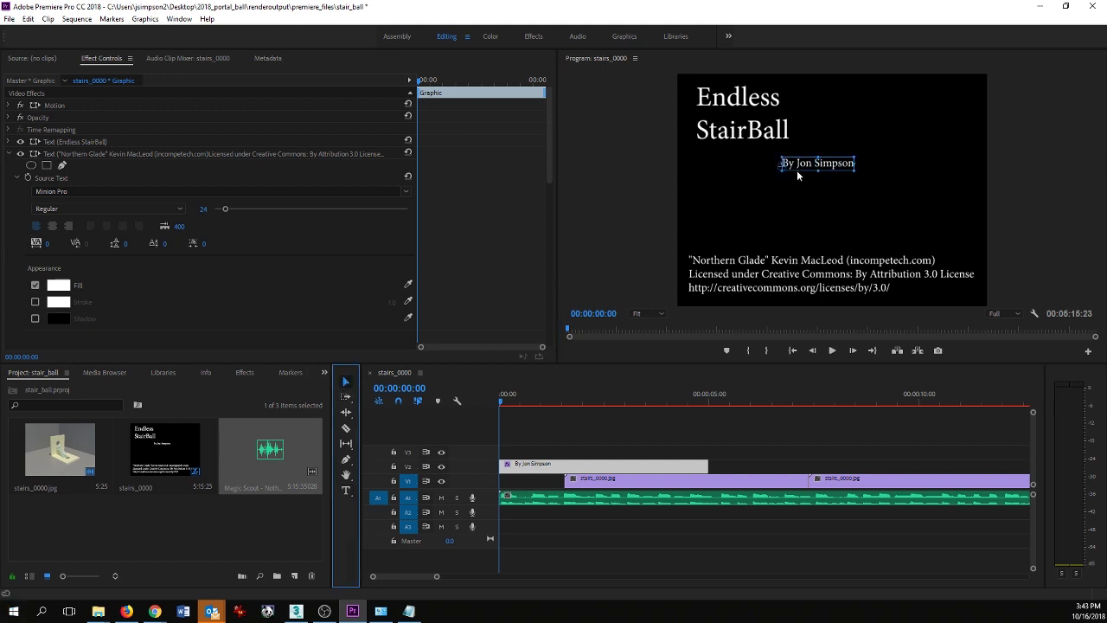
pyautogui.moveTo(808, 165); pyautogui.dragTo(780, 154)
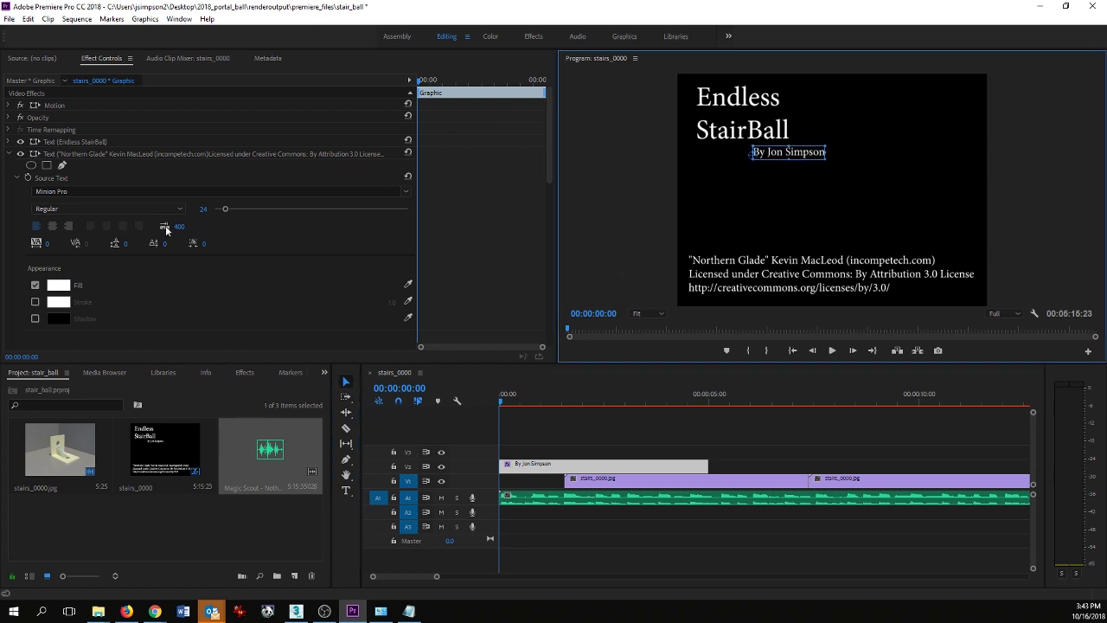
# Add a text layer reading "Music by" above the Northern Glade attribution
pyautogui.click(346, 490)
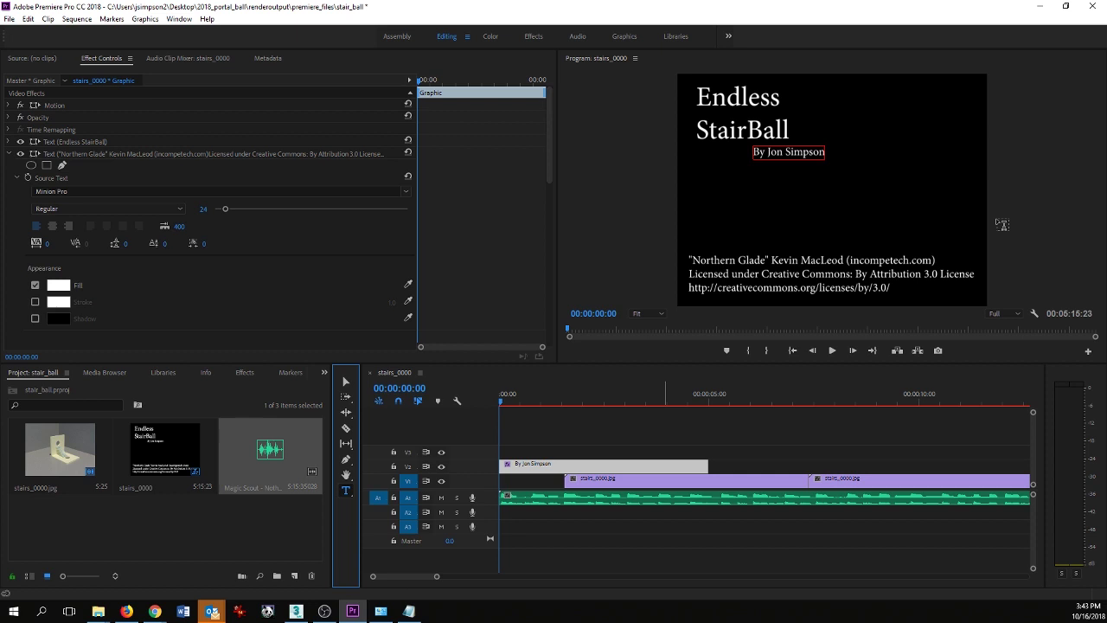
pyautogui.click(801, 229)
pyautogui.write('Music')
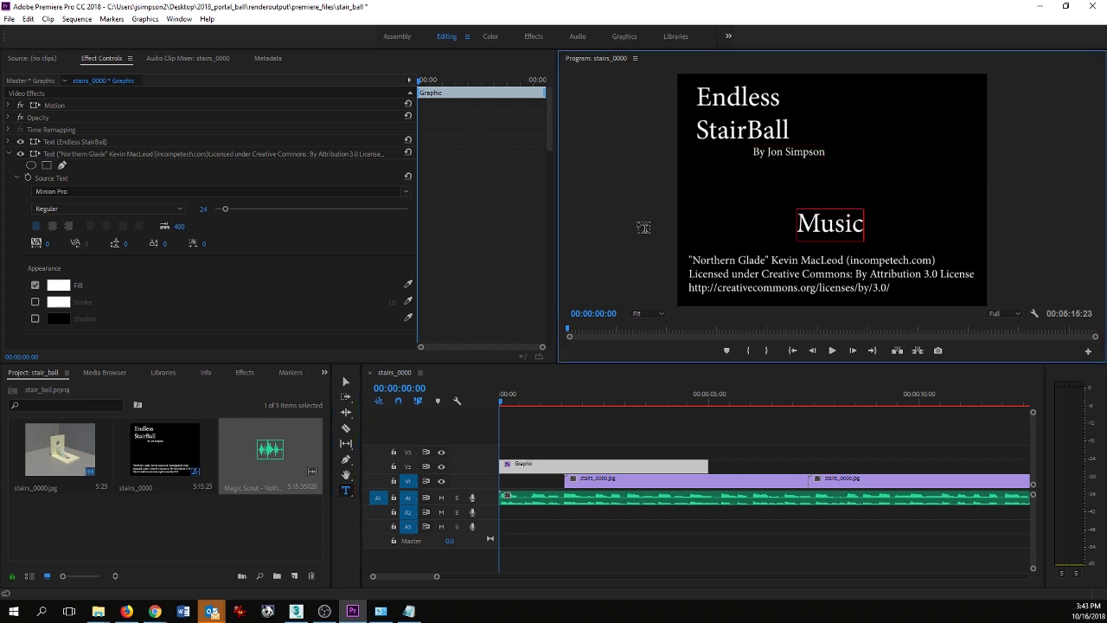
pyautogui.write(' by')
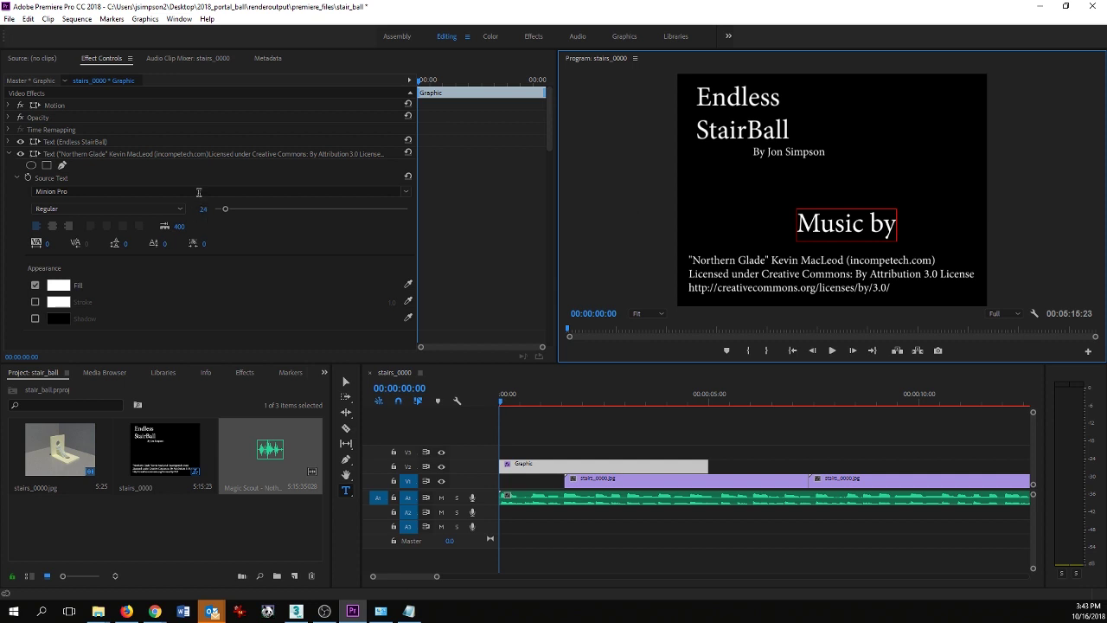
# Set the "Music by" text's font size to 38 and align it near the start of the attribution, directly above it
pyautogui.click(9, 154)
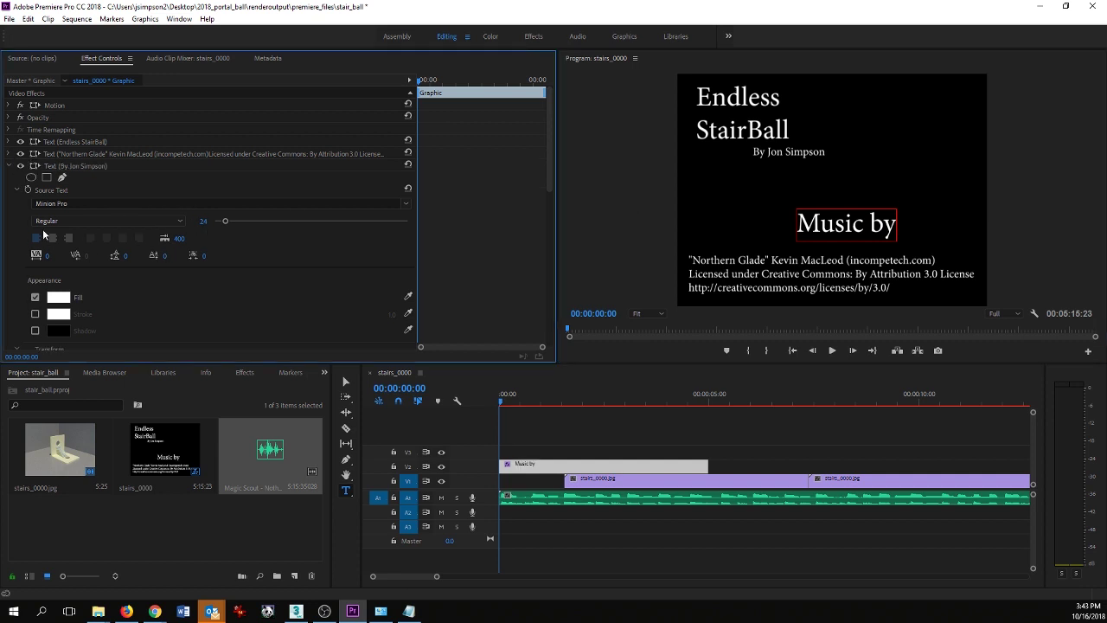
pyautogui.click(8, 166)
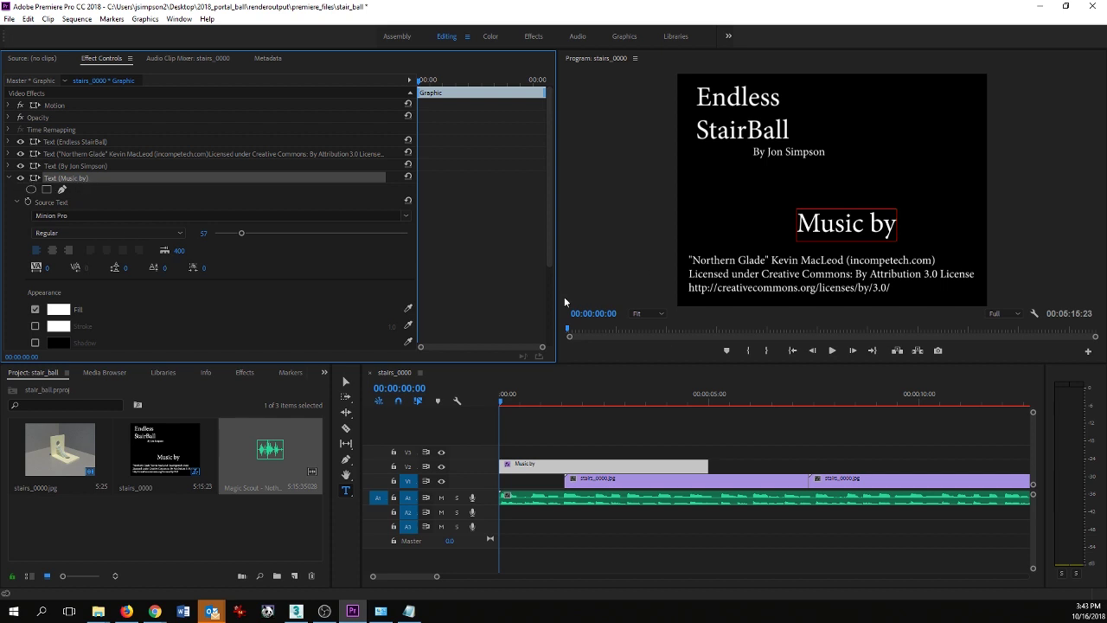
pyautogui.moveTo(243, 233); pyautogui.dragTo(232, 233)
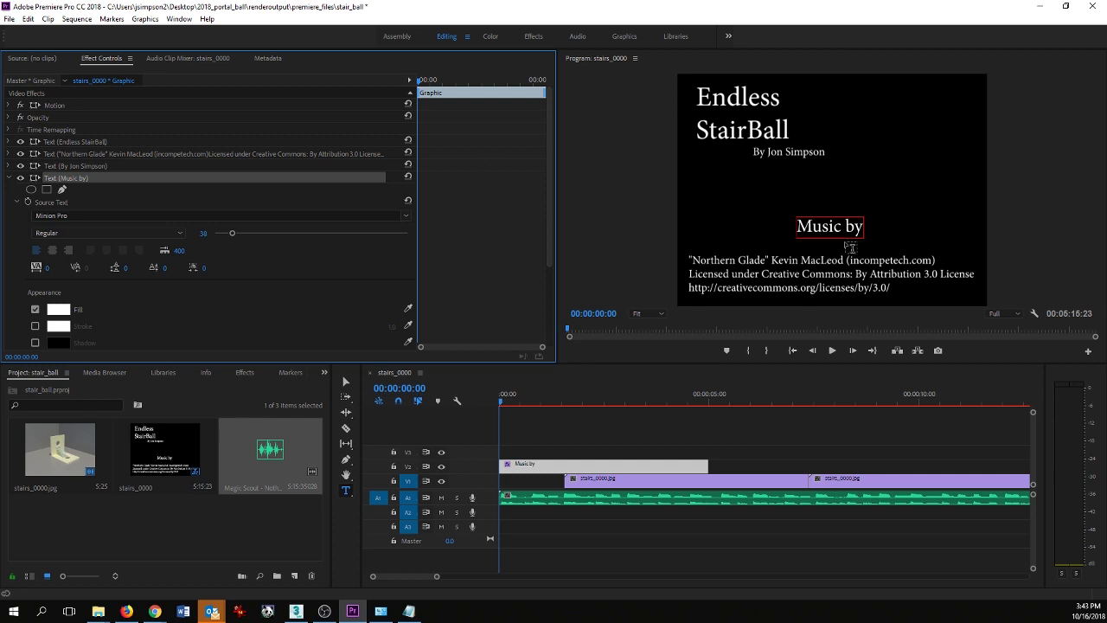
pyautogui.press('v')
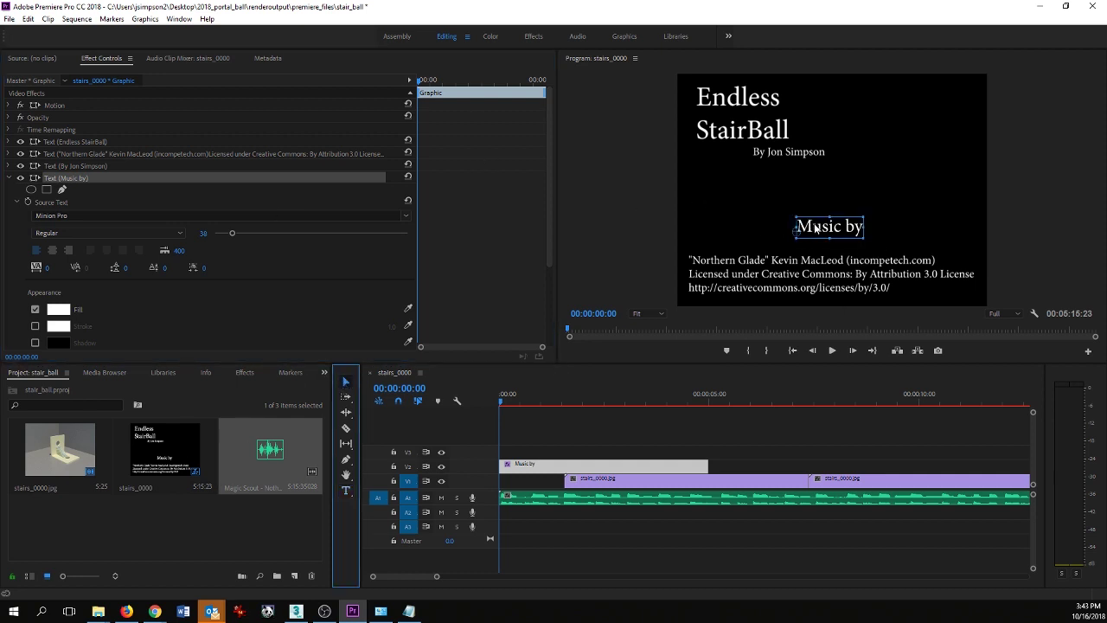
pyautogui.moveTo(815, 228); pyautogui.dragTo(698, 245)
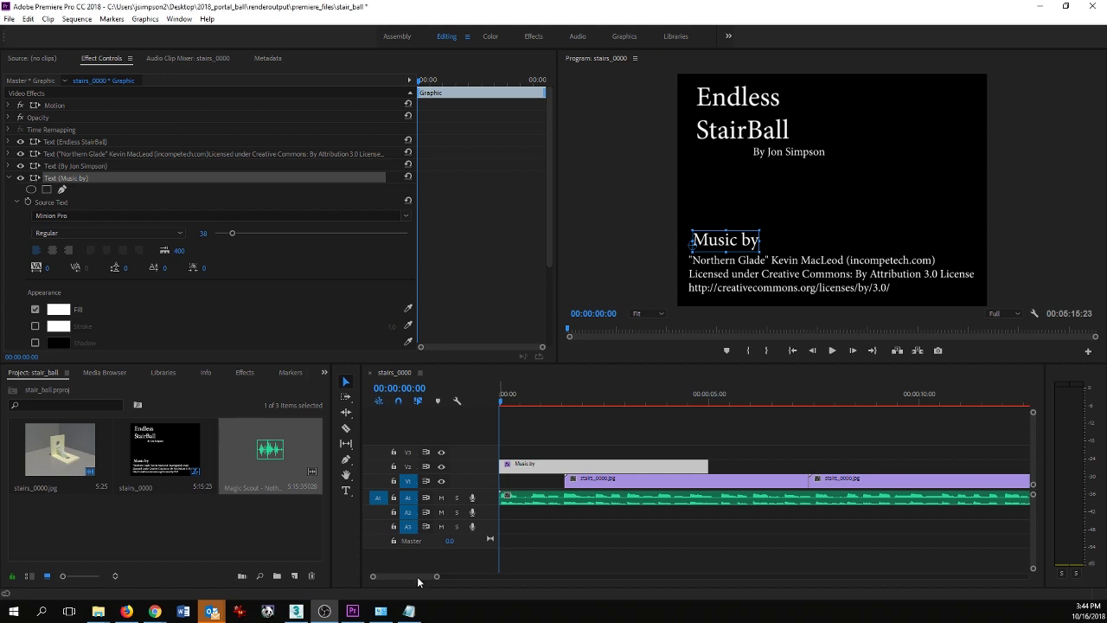
# Split the music clip at the end of the last stairs clip and delete the excess audio after the cut
pyautogui.moveTo(414, 577); pyautogui.dragTo(563, 605)
pyautogui.click(346, 427)
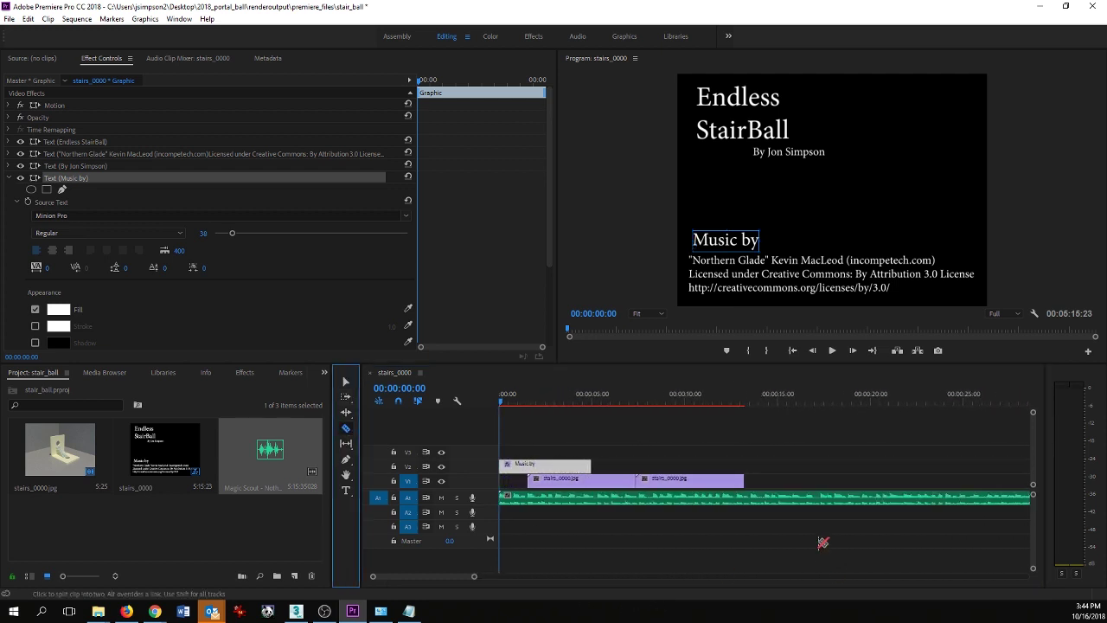
pyautogui.click(745, 497)
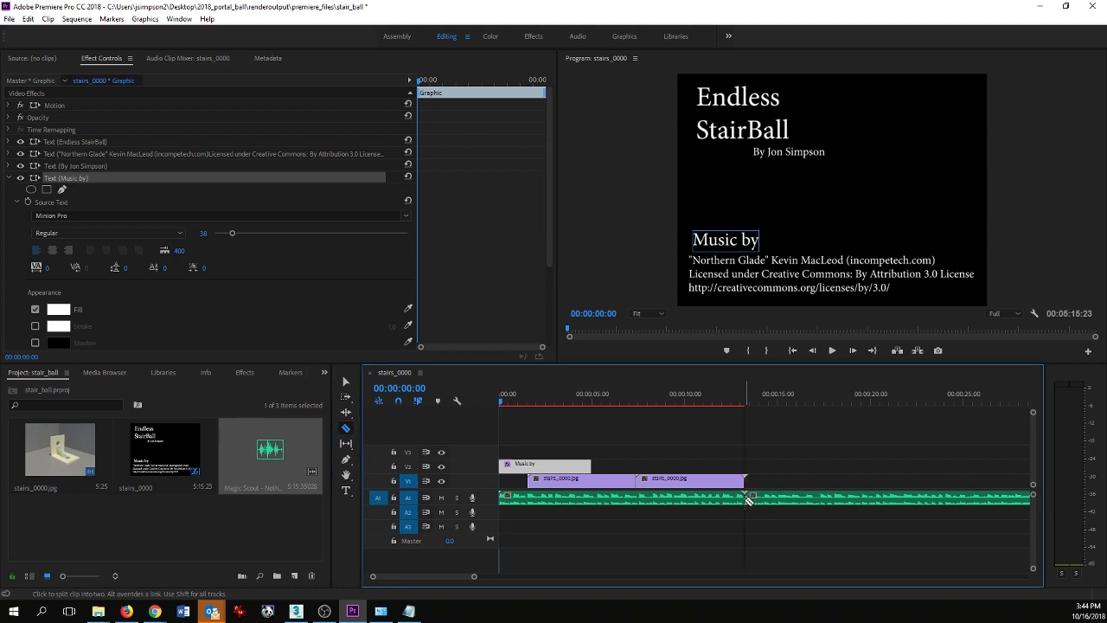
pyautogui.click(346, 383)
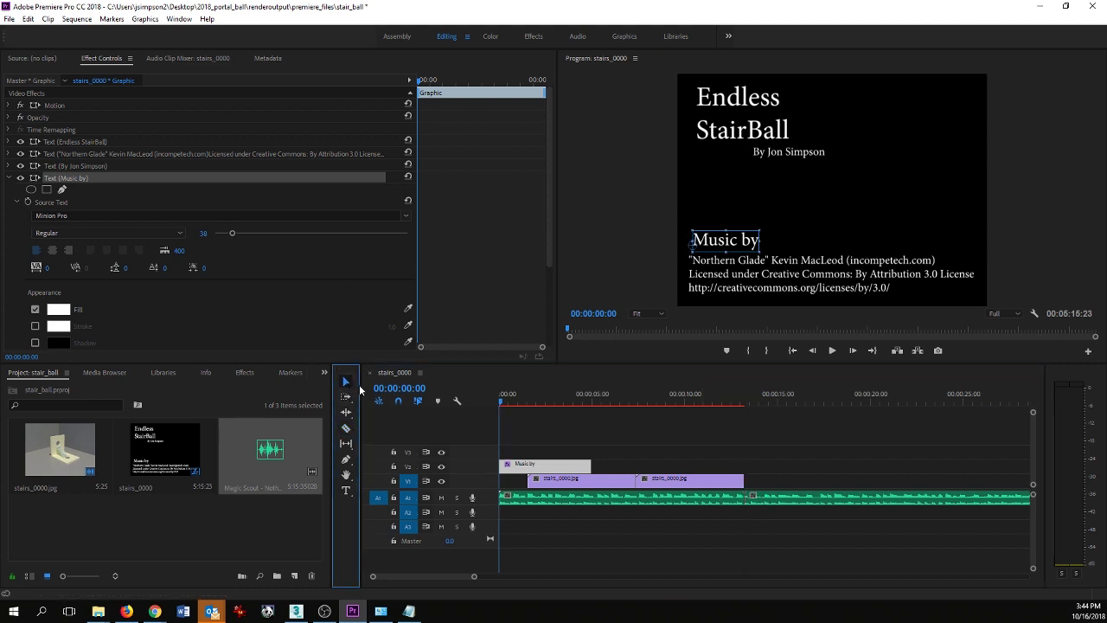
pyautogui.click(867, 500)
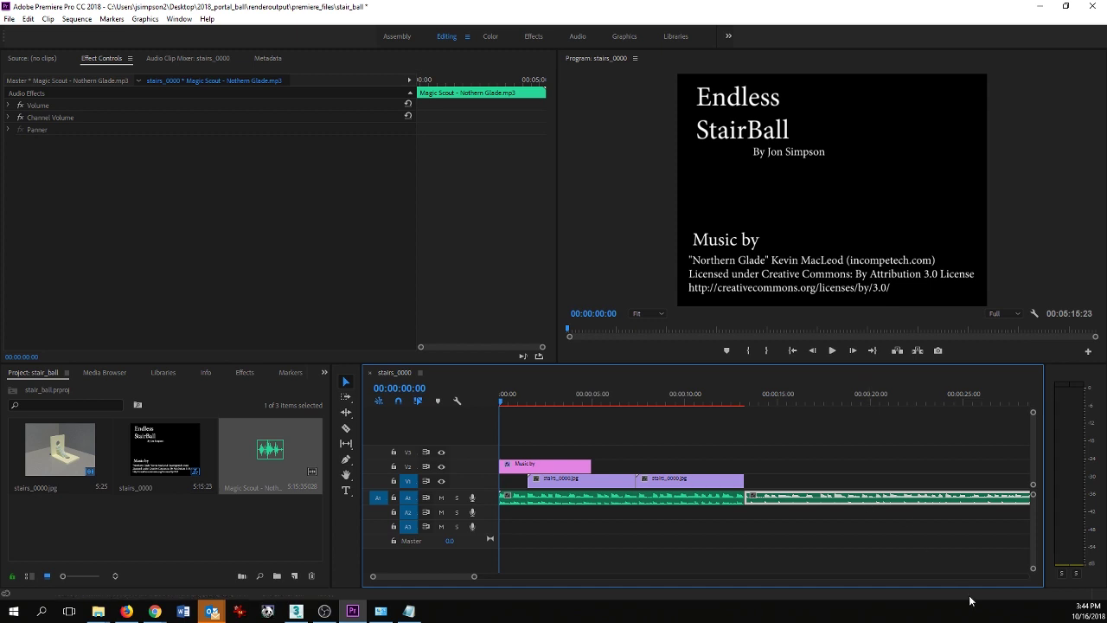
pyautogui.press('Delete')
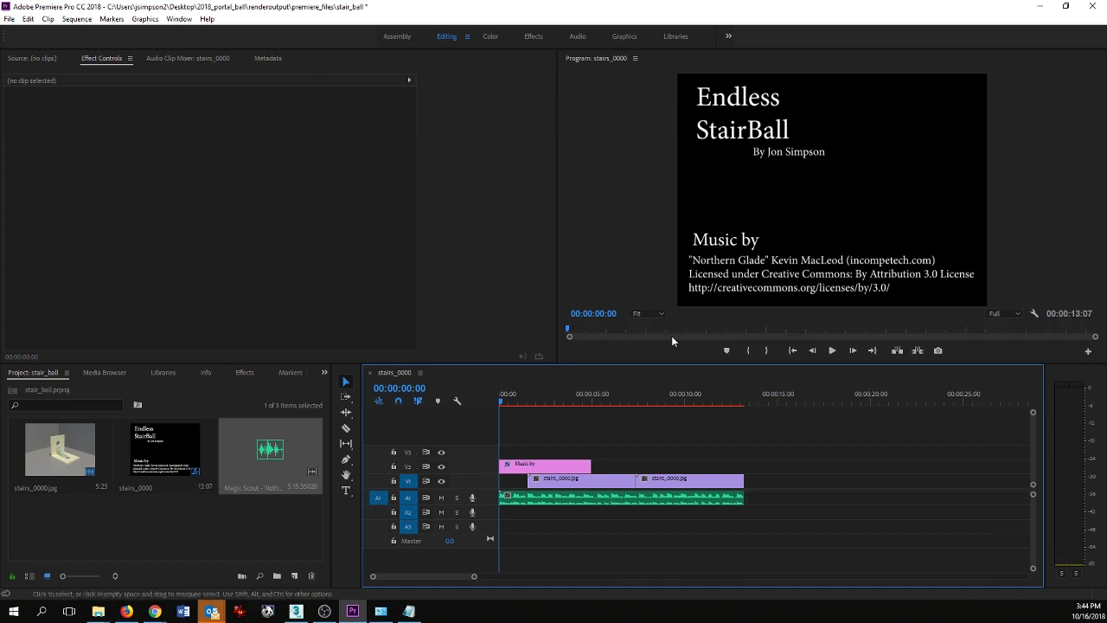
# Trim the title graphic to end where the first stairs clip begins, and preview the sequence from the start
pyautogui.click(833, 351)
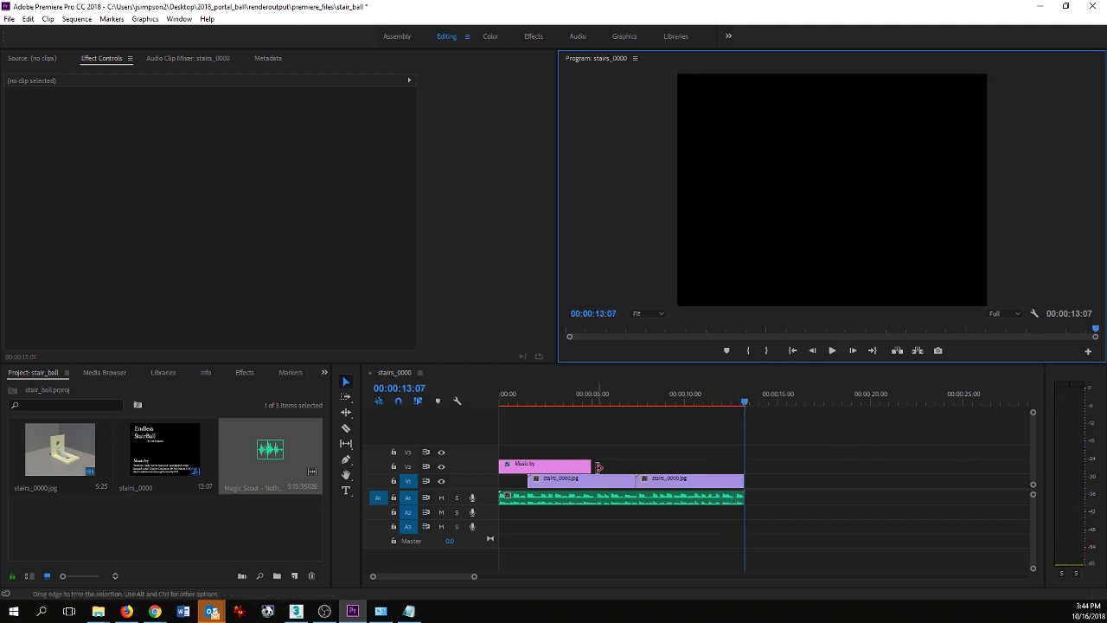
pyautogui.moveTo(589, 466); pyautogui.dragTo(527, 467)
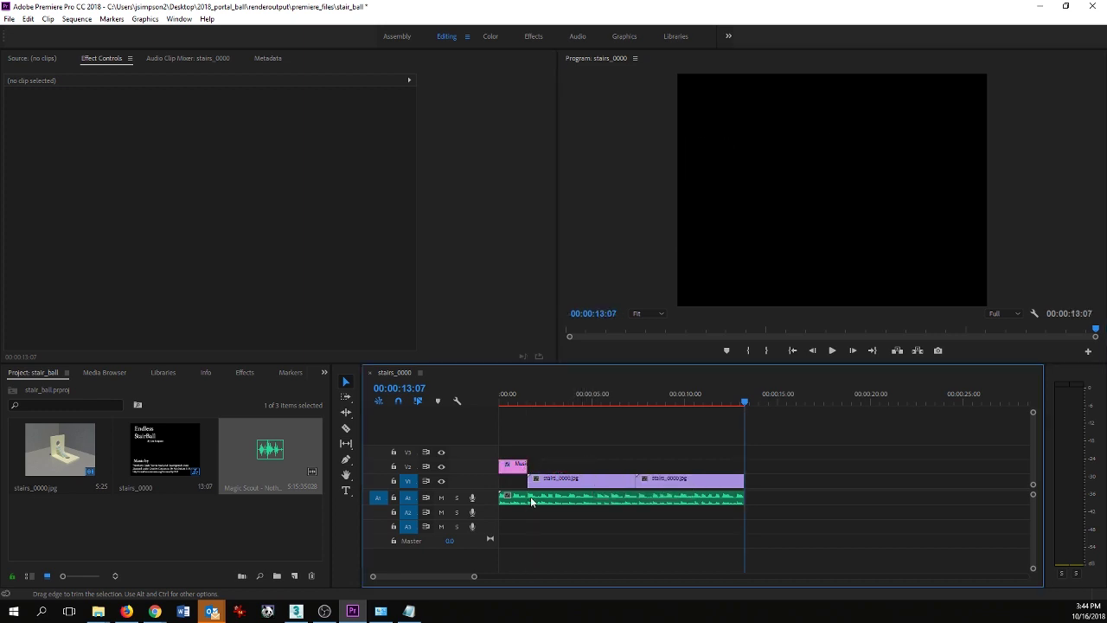
pyautogui.moveTo(503, 404); pyautogui.dragTo(498, 404)
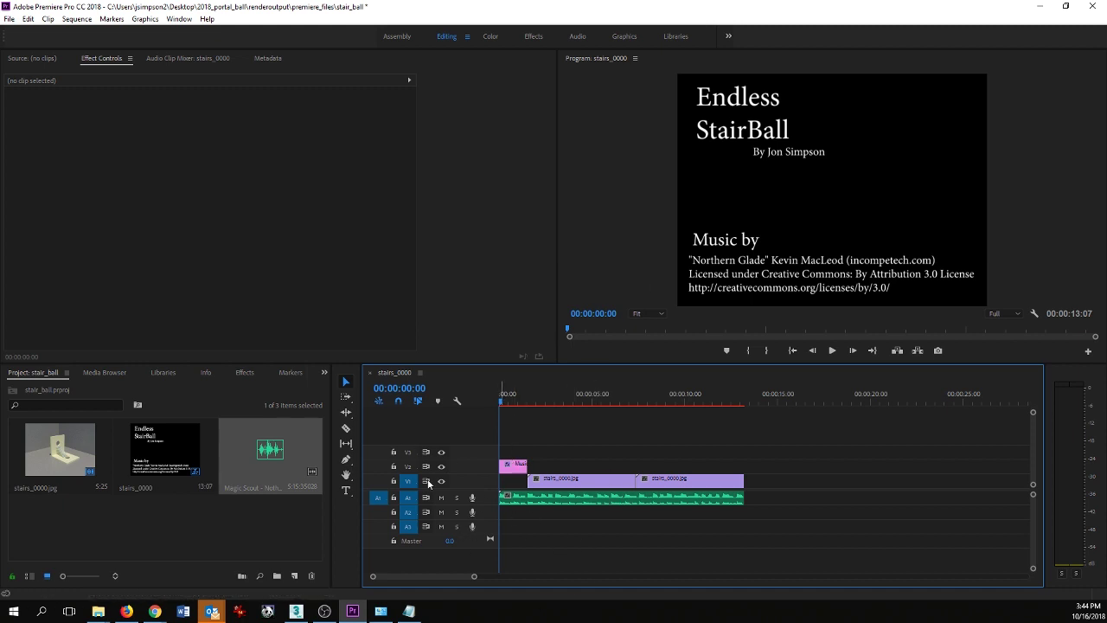
pyautogui.click(829, 352)
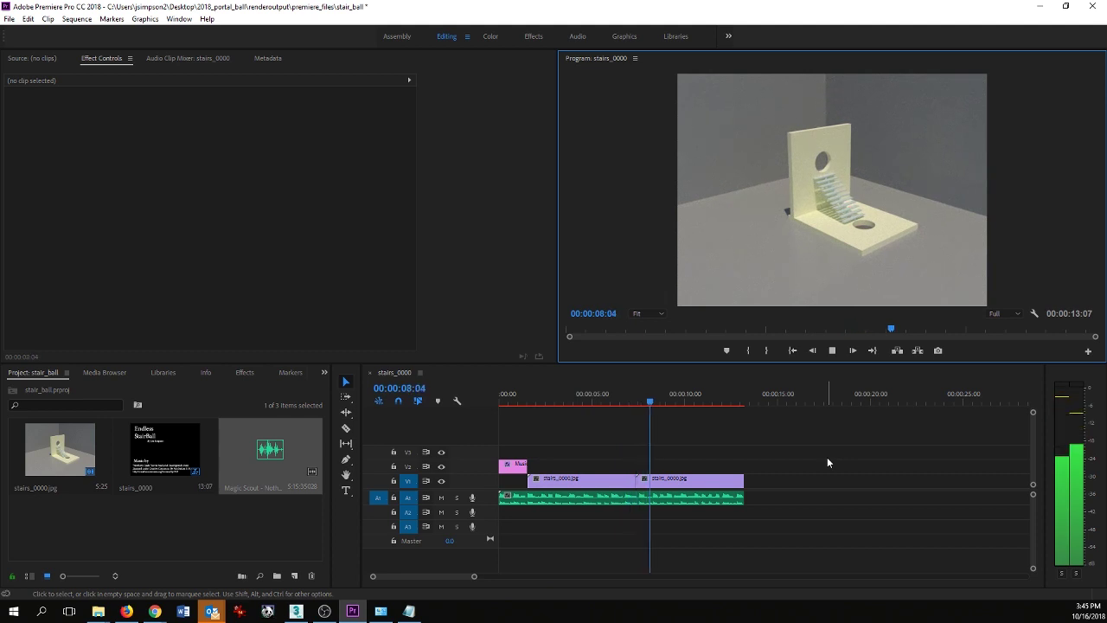
pyautogui.click(832, 351)
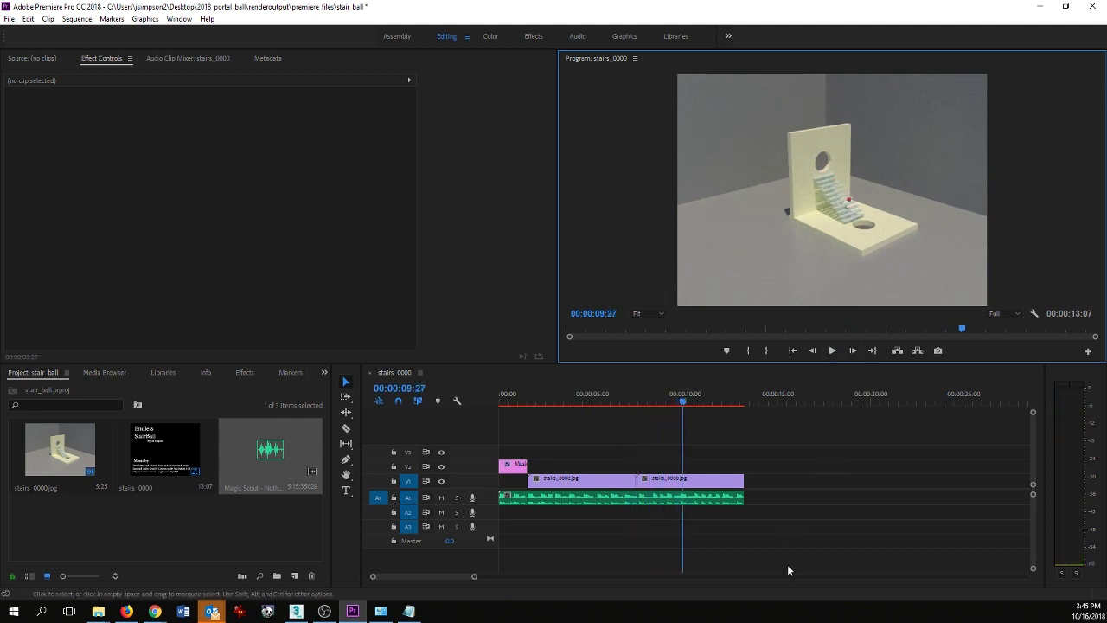
pyautogui.moveTo(678, 401); pyautogui.dragTo(473, 418)
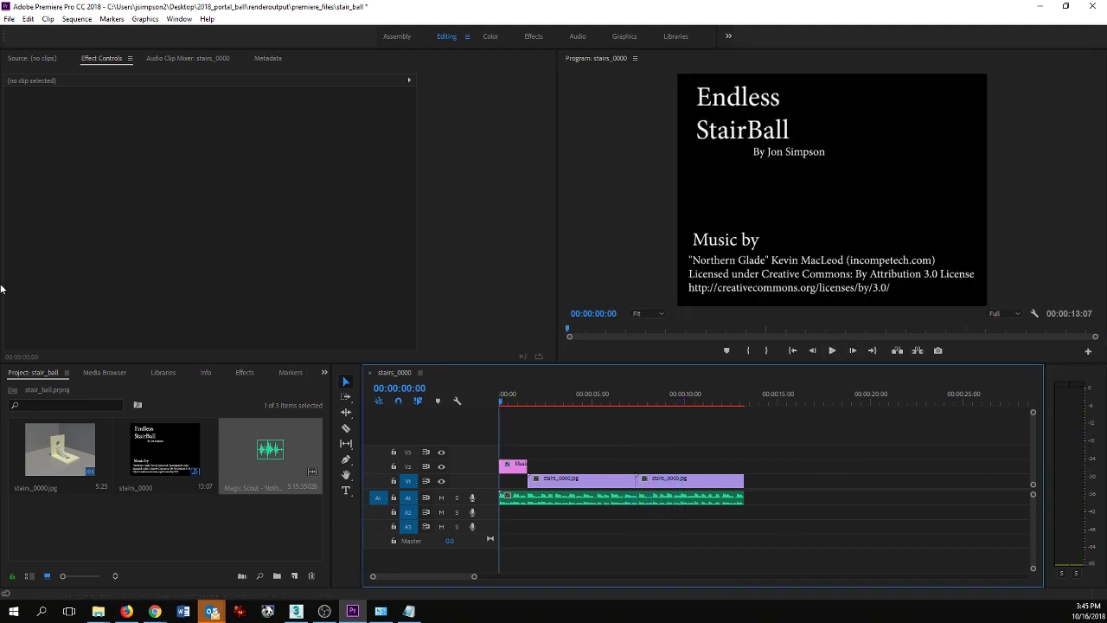
# Save the project, and open the media export settings for the sequence with the format set to H.264
pyautogui.click(9, 19)
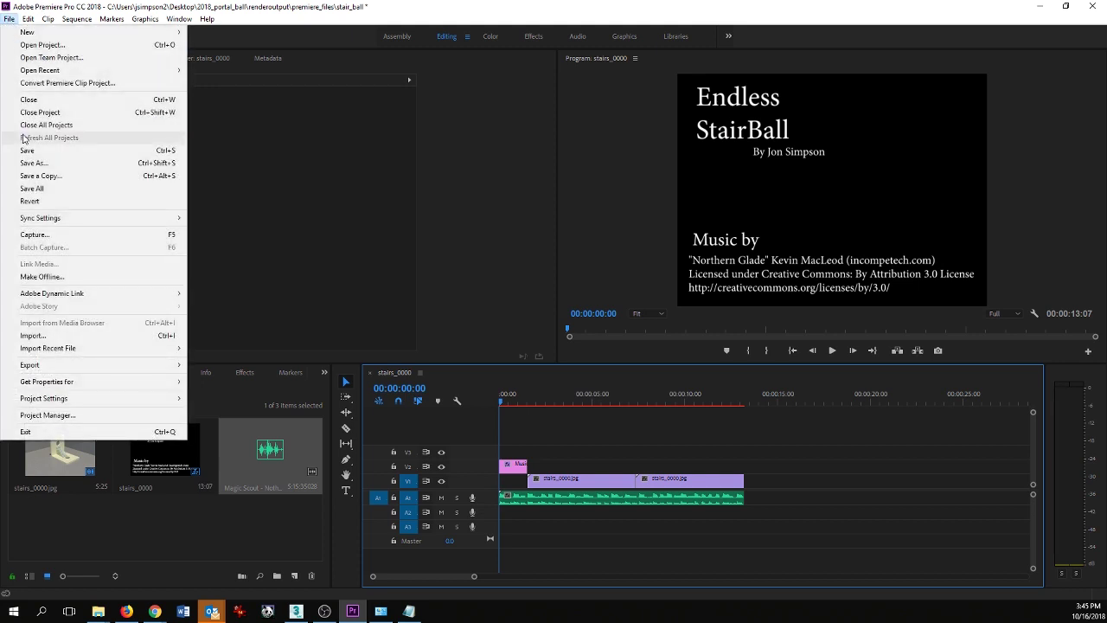
pyautogui.click(26, 150)
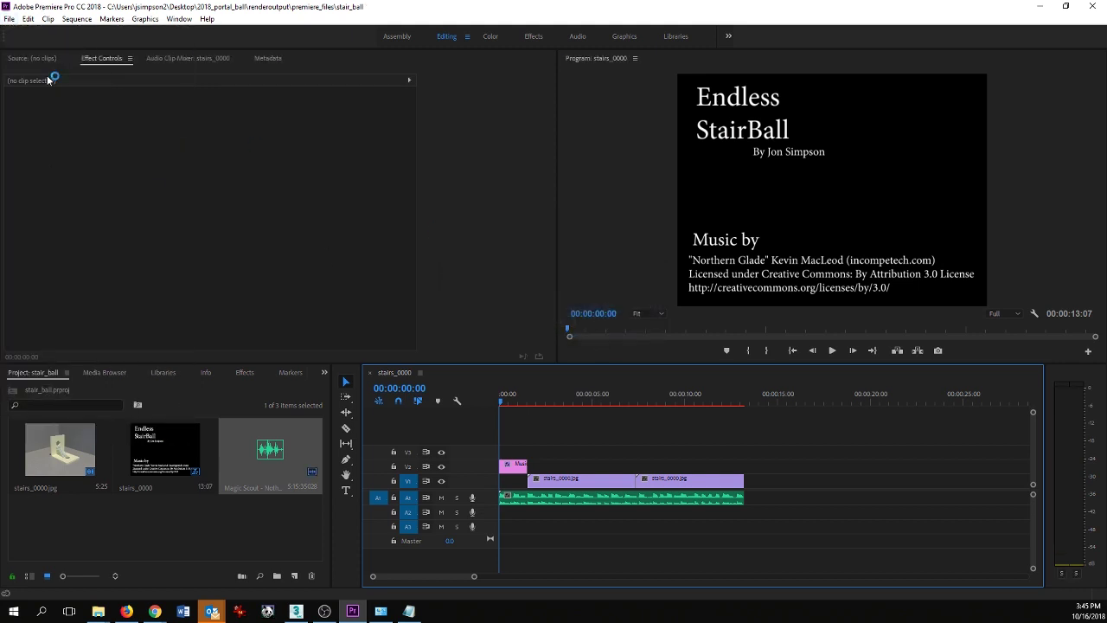
pyautogui.click(9, 19)
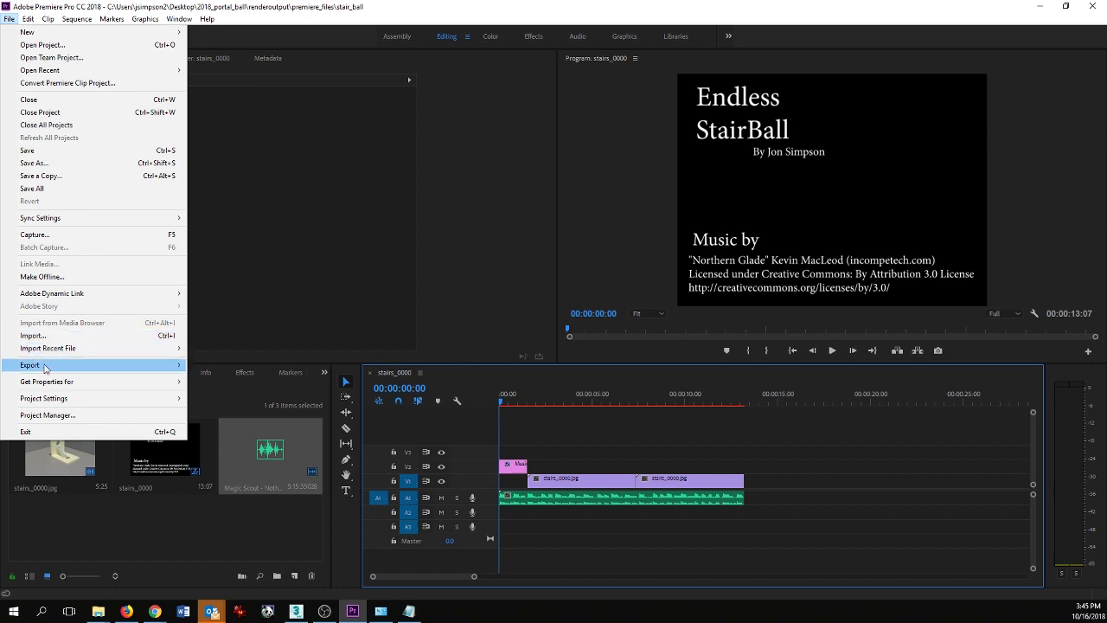
pyautogui.moveTo(45, 367)
pyautogui.click(218, 365)
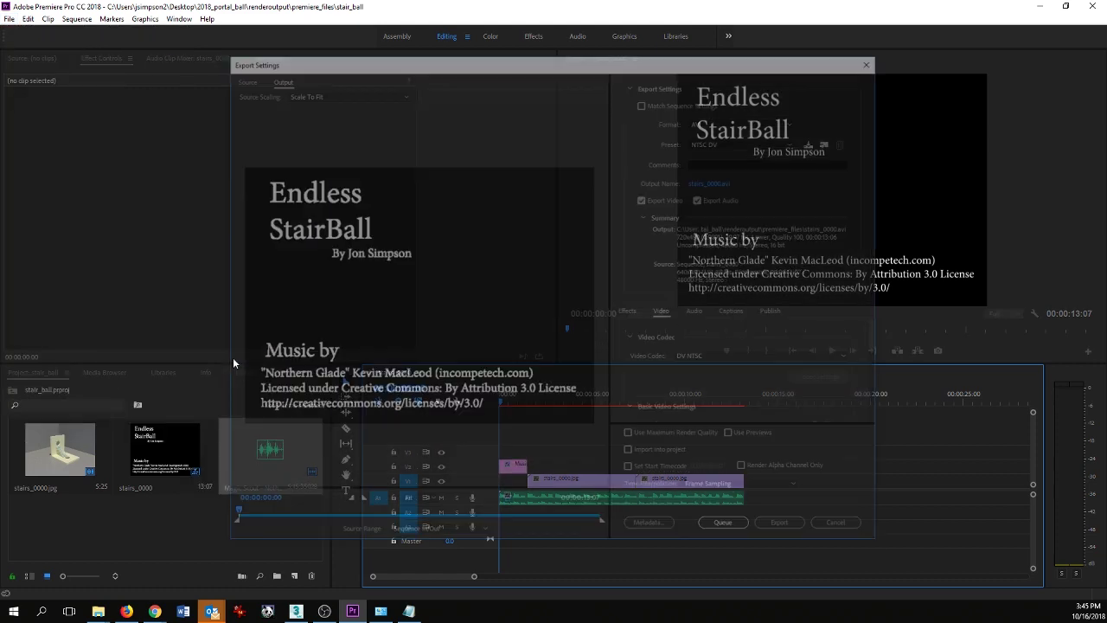
pyautogui.click(728, 120)
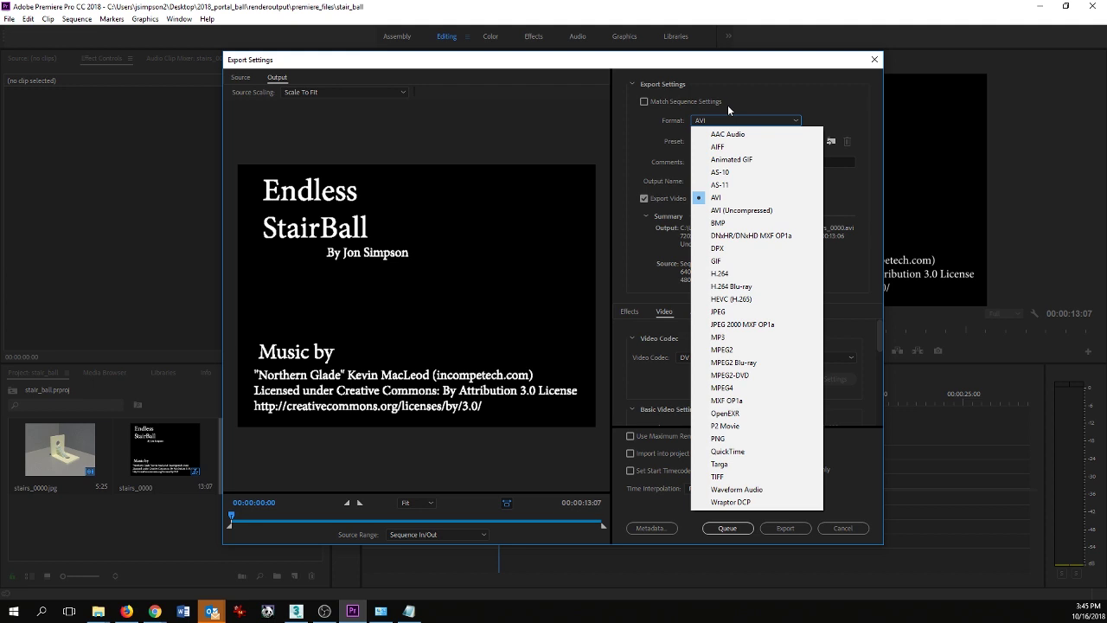
pyautogui.click(732, 275)
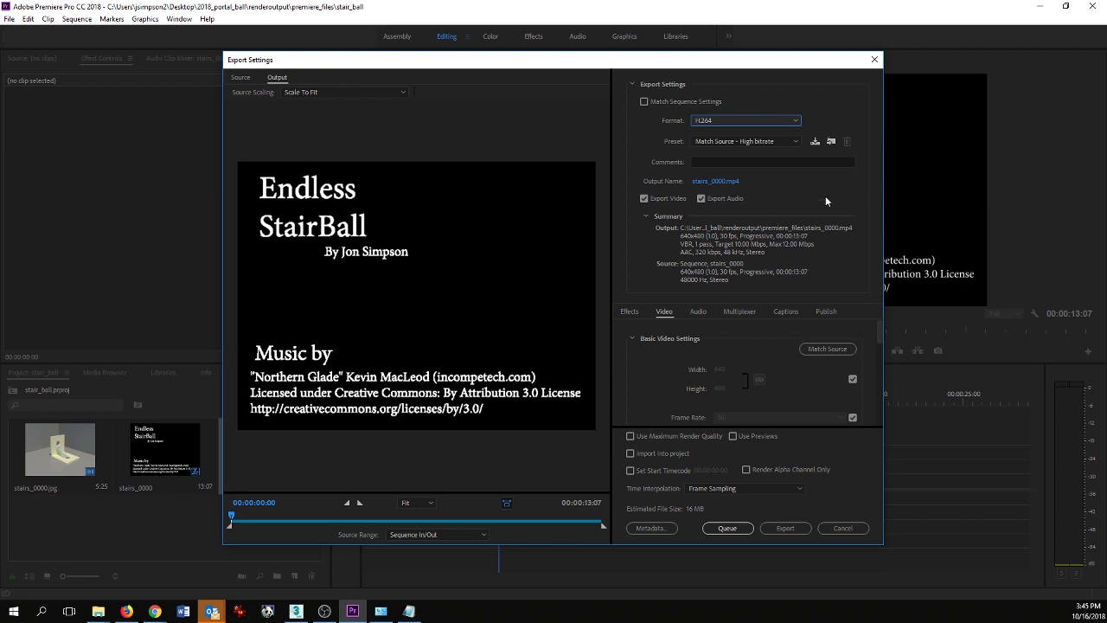
# Set the export destination to a new folder named completed_video inside the renderoutput folder
pyautogui.click(713, 182)
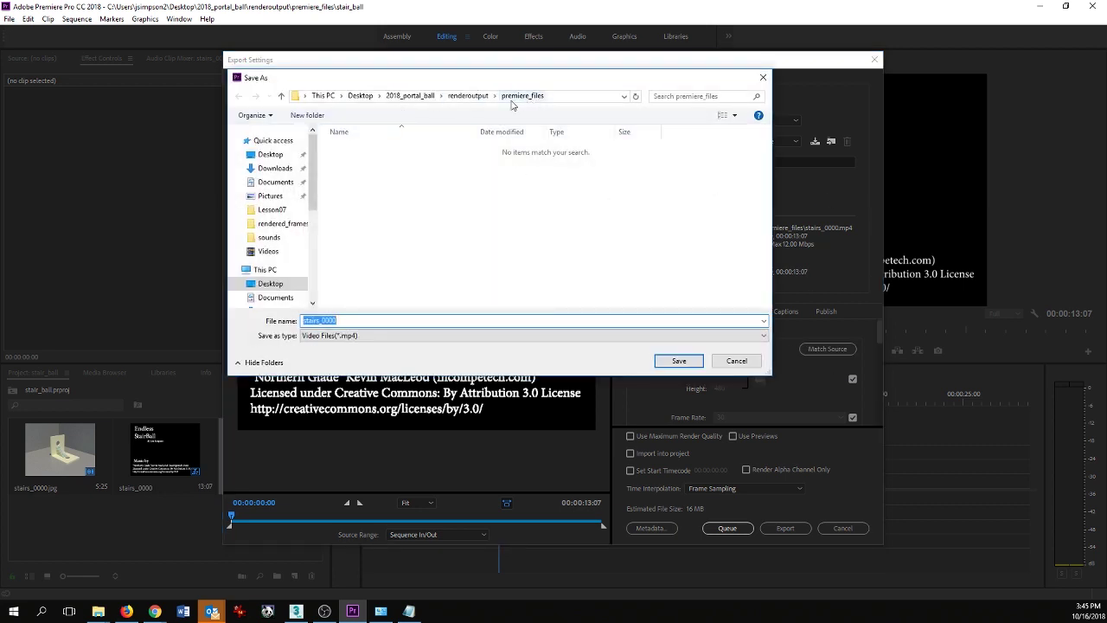
pyautogui.click(454, 96)
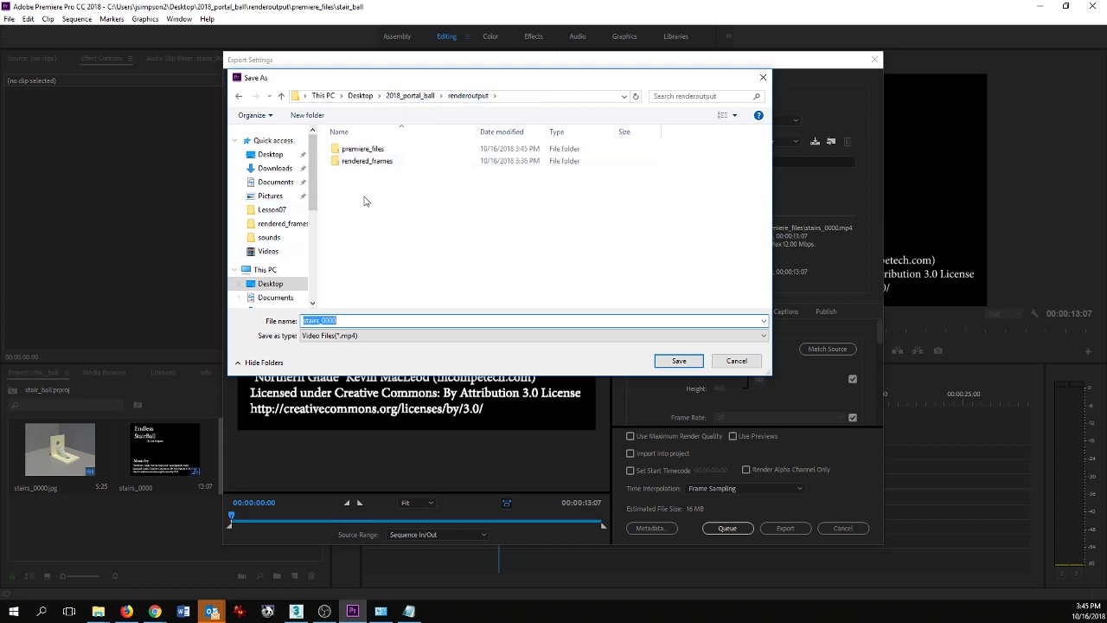
pyautogui.click(309, 115)
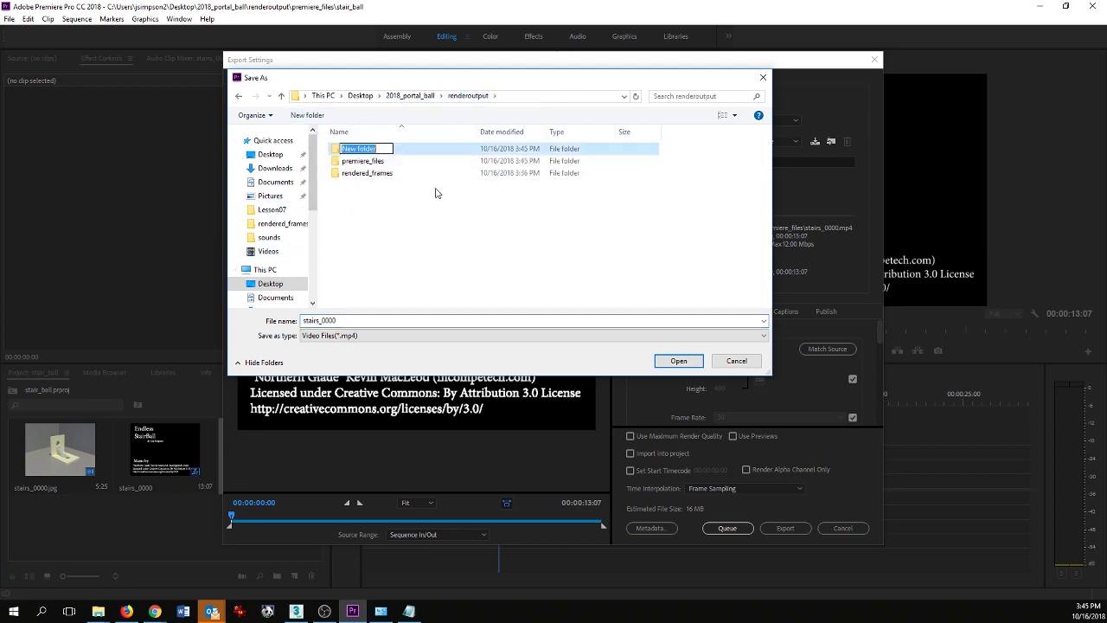
pyautogui.write('completed_video')
pyautogui.press('Return')
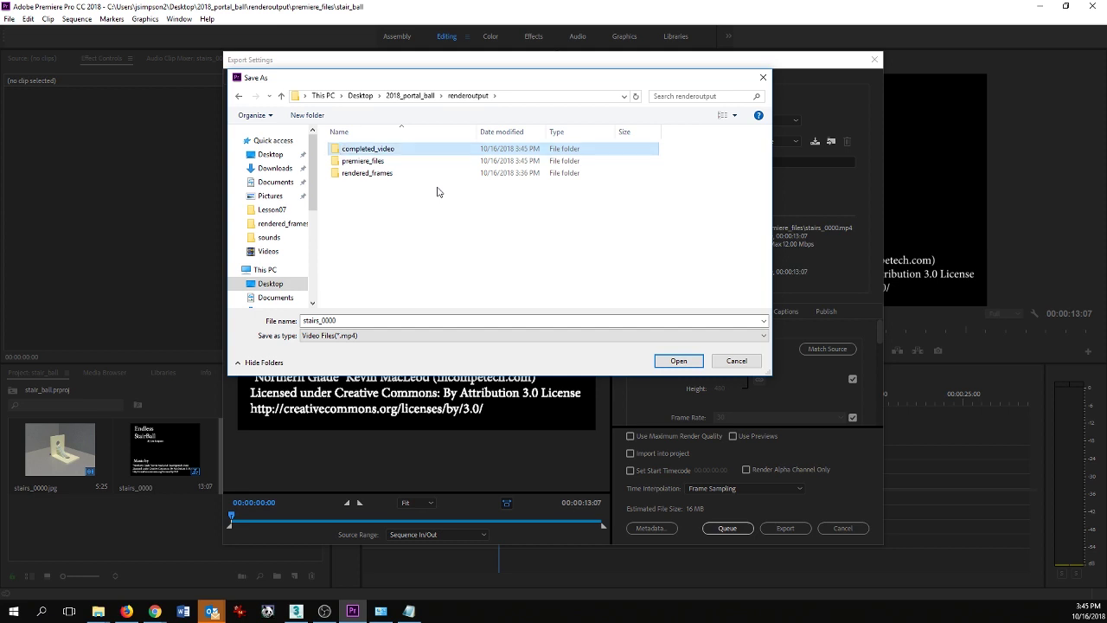
pyautogui.doubleClick(359, 150)
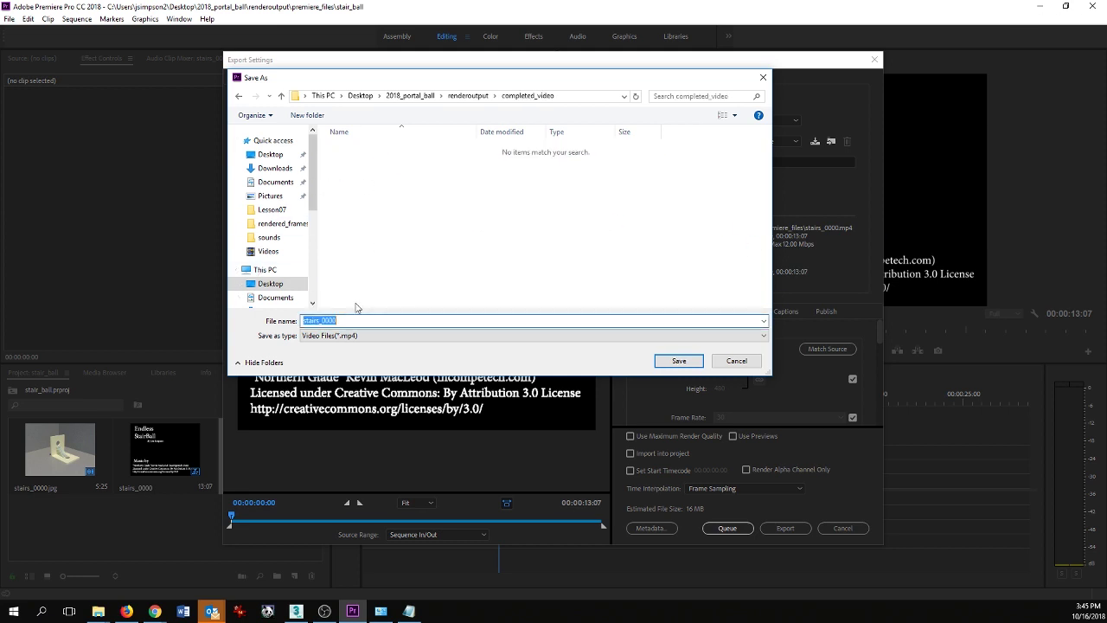
# Name the output file endeless_stairBall and export the sequence as an MP4 video
pyautogui.press('End')
pyautogui.click(677, 361)
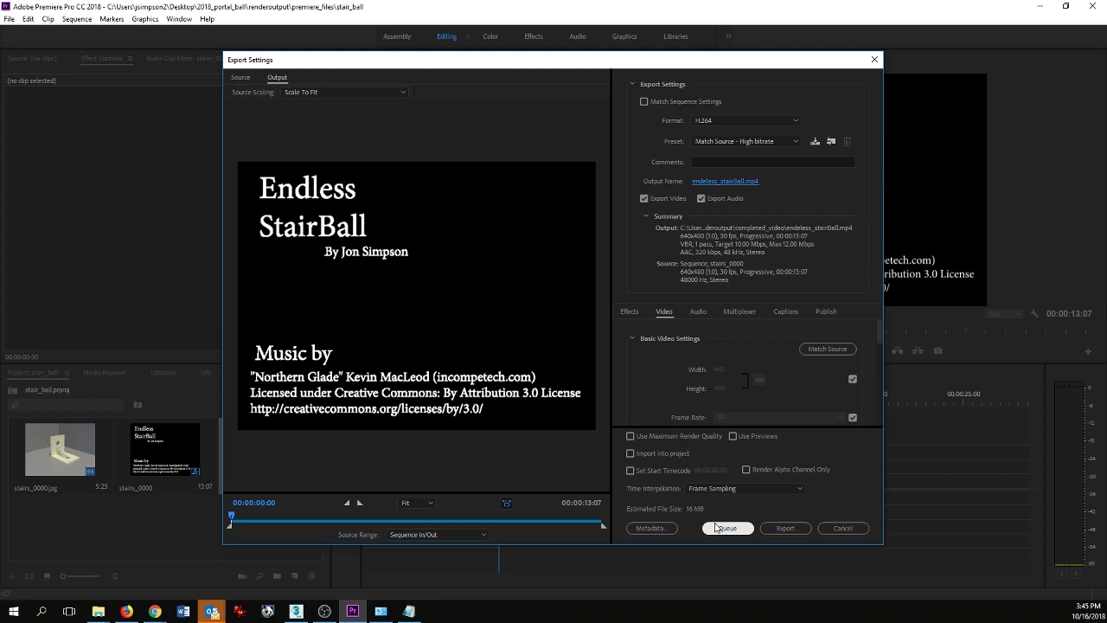
pyautogui.click(794, 527)
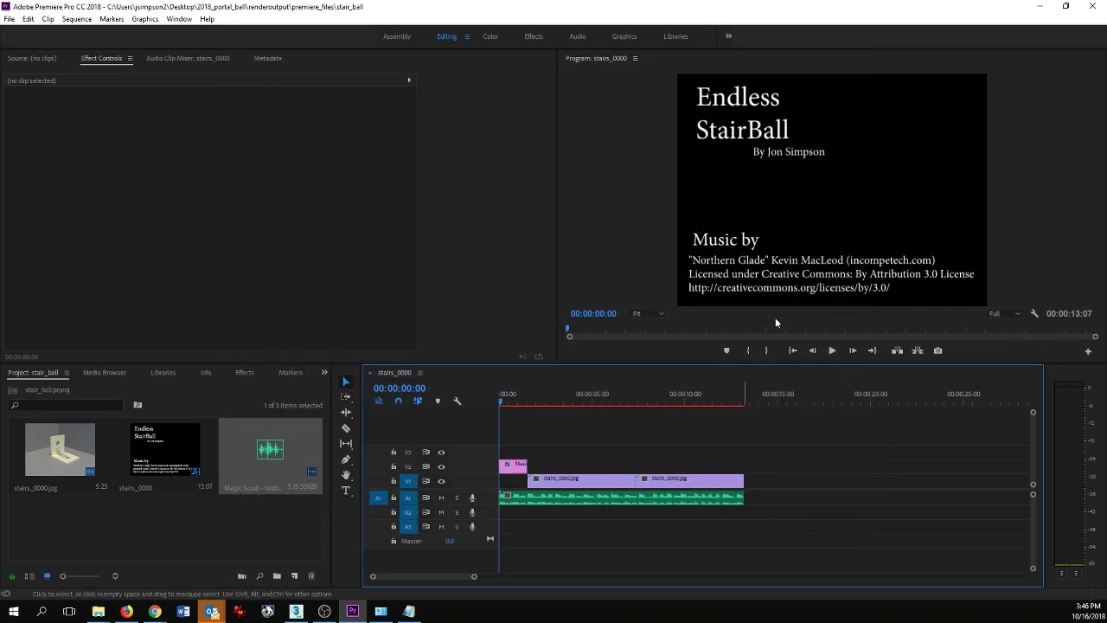
# Switch to File Explorer and open the completed_video folder inside renderoutput
pyautogui.click(1041, 7)
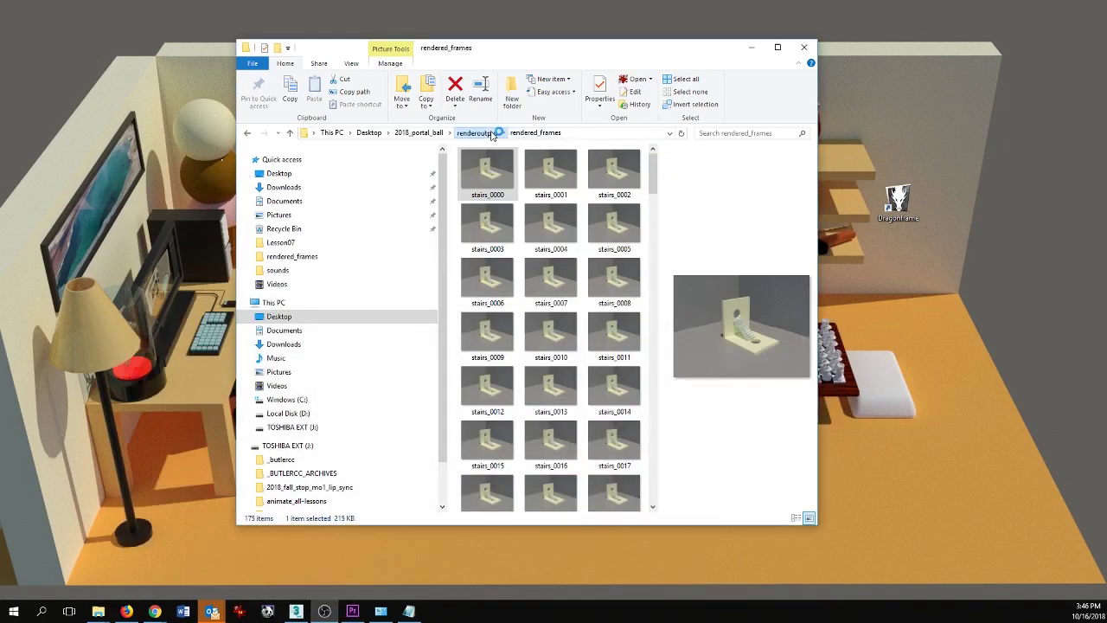
pyautogui.click(476, 133)
pyautogui.doubleClick(510, 169)
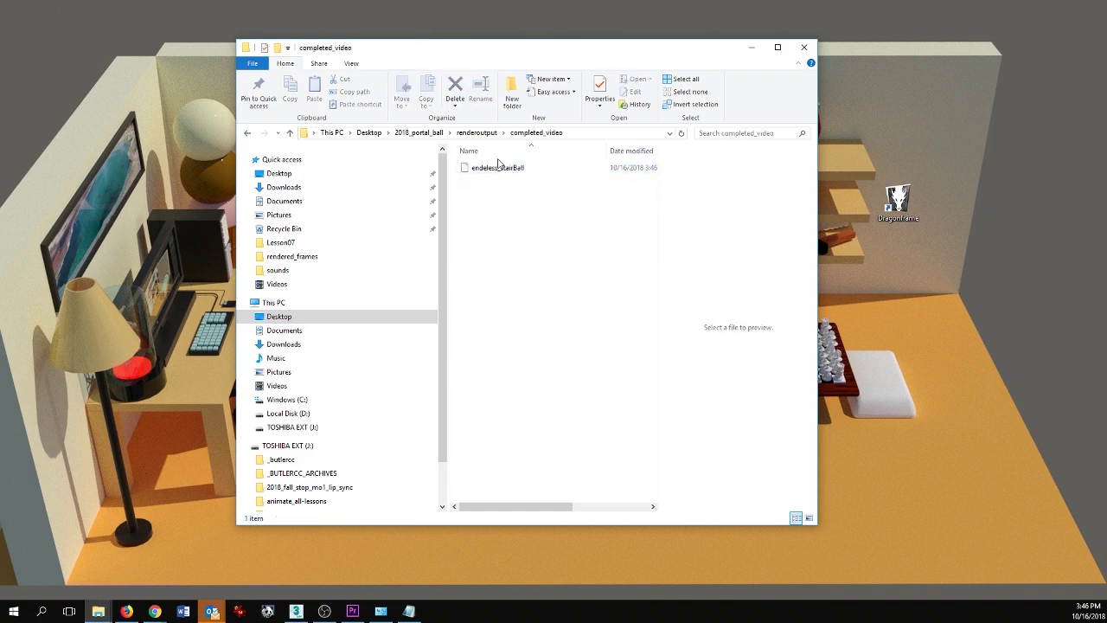
# Play the exported endeless_stairBall video in VLC media player, close the player and minimize the folder window
pyautogui.rightClick(486, 171)
pyautogui.moveTo(524, 208)
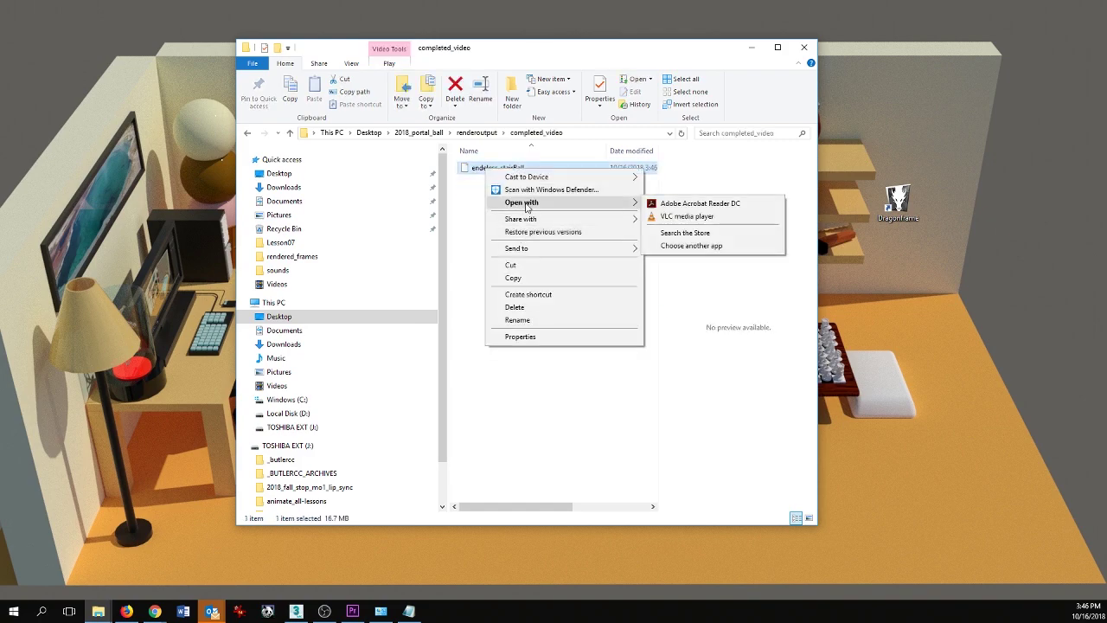
pyautogui.click(683, 215)
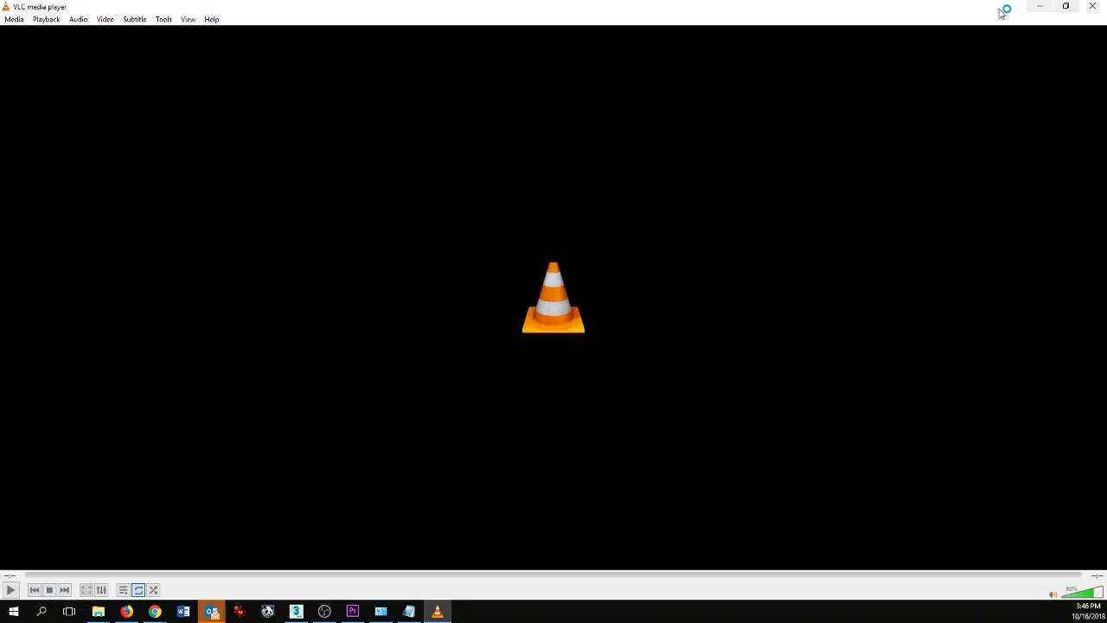
pyautogui.click(1093, 6)
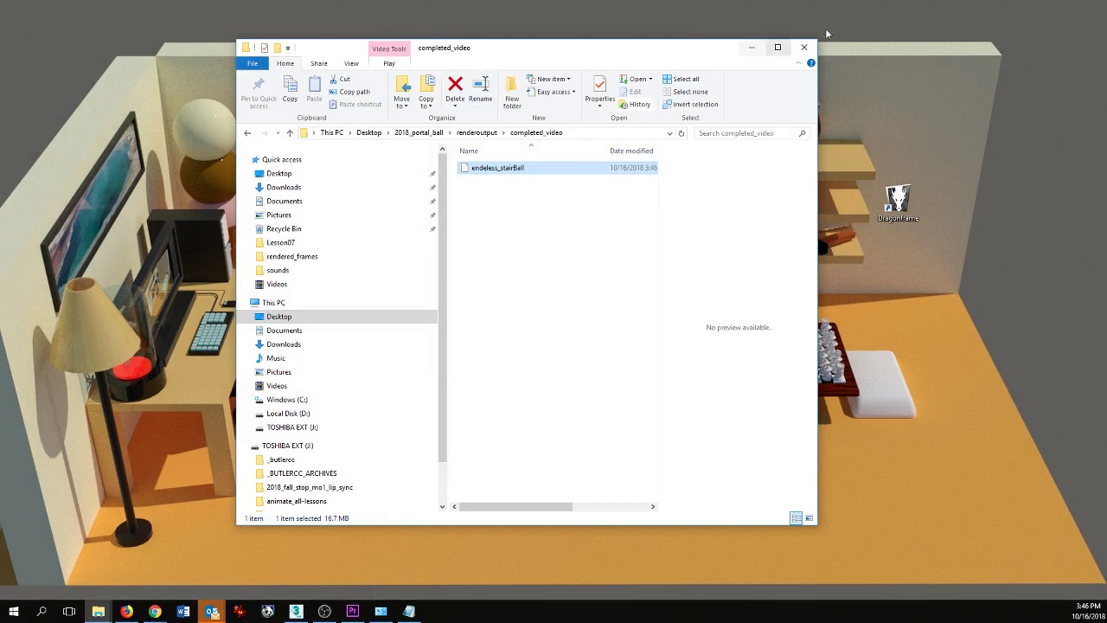
pyautogui.click(752, 47)
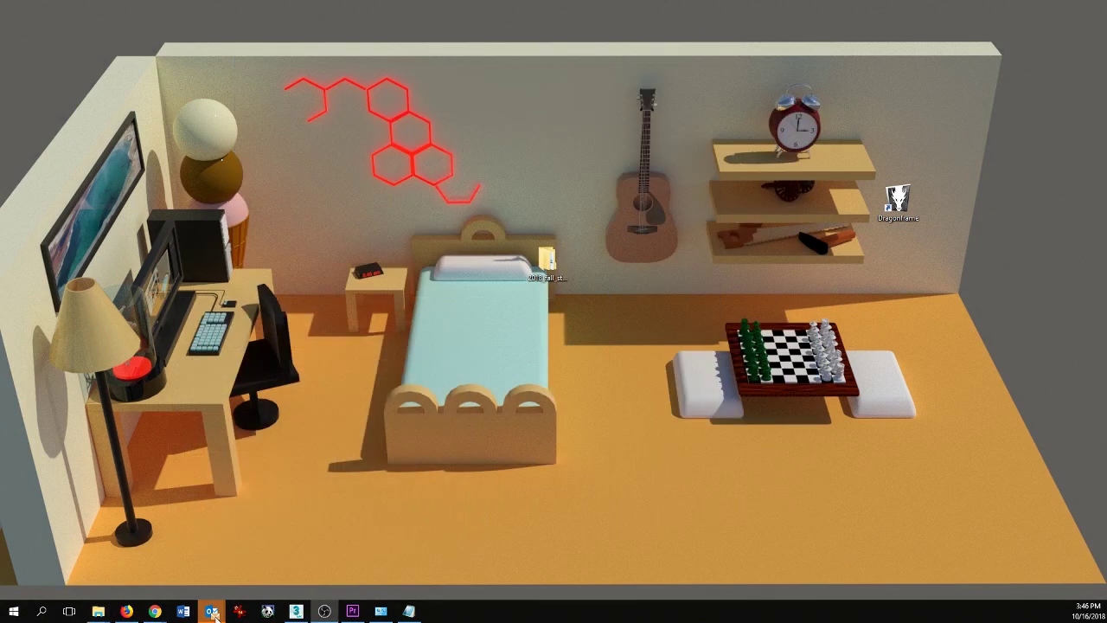
pyautogui.moveTo(216, 616)
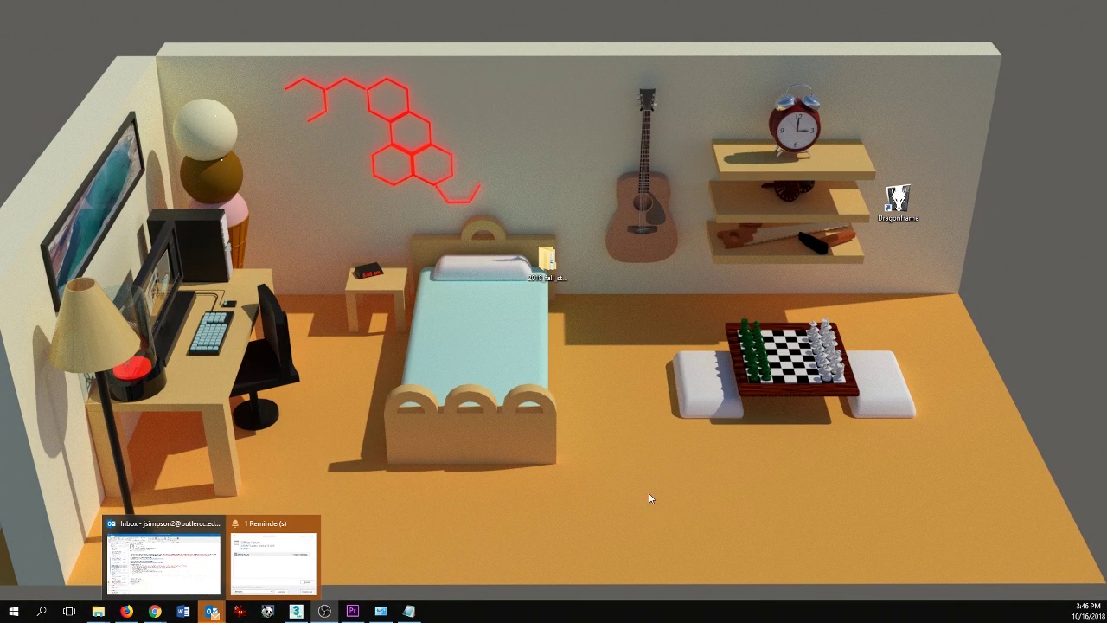